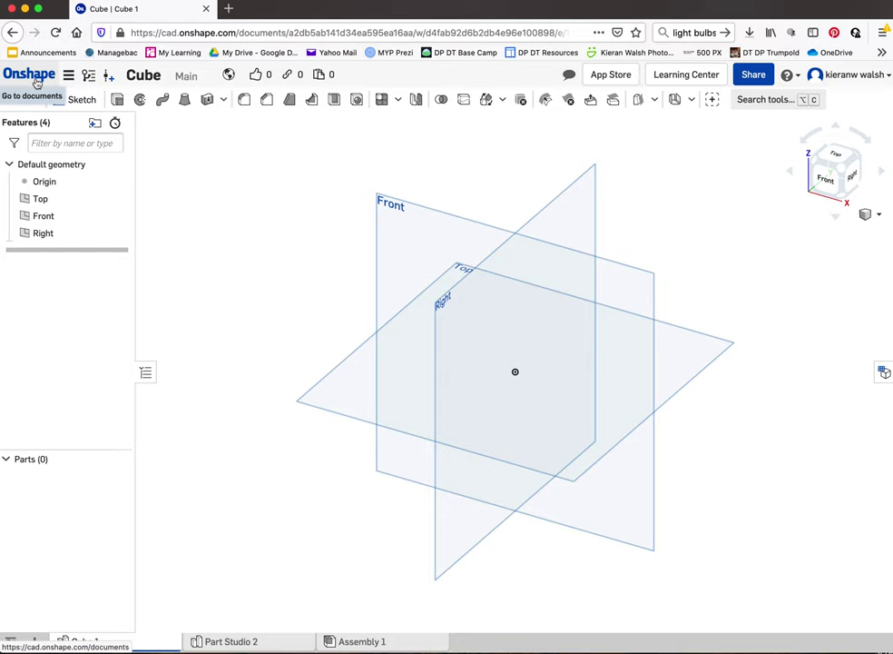
# Open the Assembly document in the Truck folder and examine the toy truck model from several angles
pyautogui.click(36, 81)
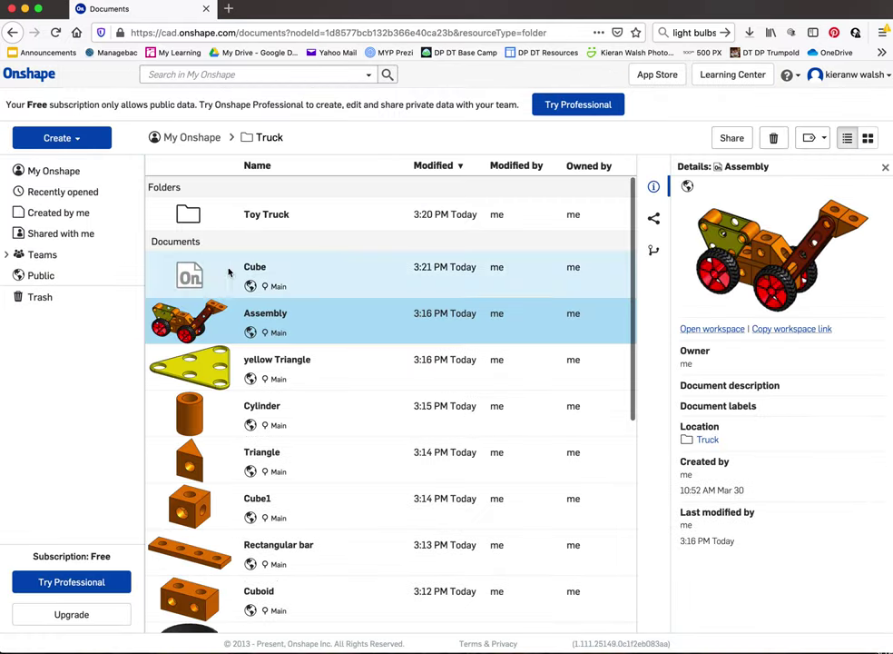
pyautogui.click(192, 317)
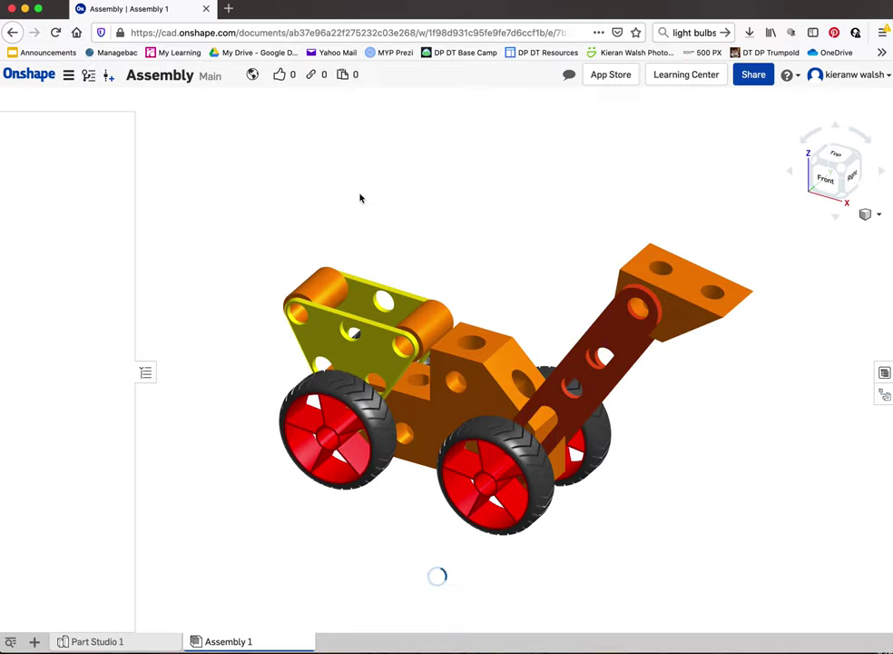
pyautogui.scroll(3, 504, 561)
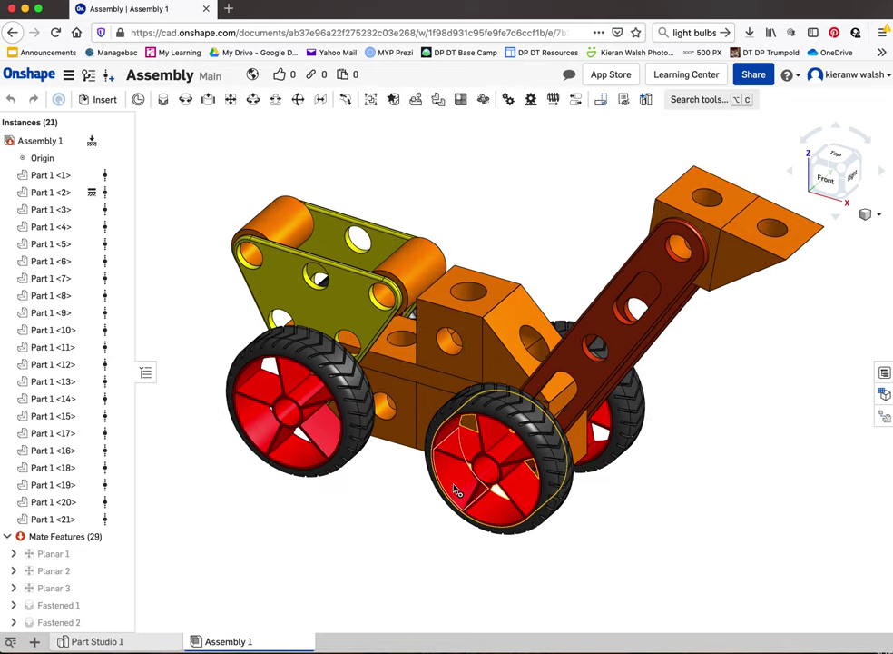
pyautogui.moveTo(456, 490); pyautogui.dragTo(423, 341, button='right')
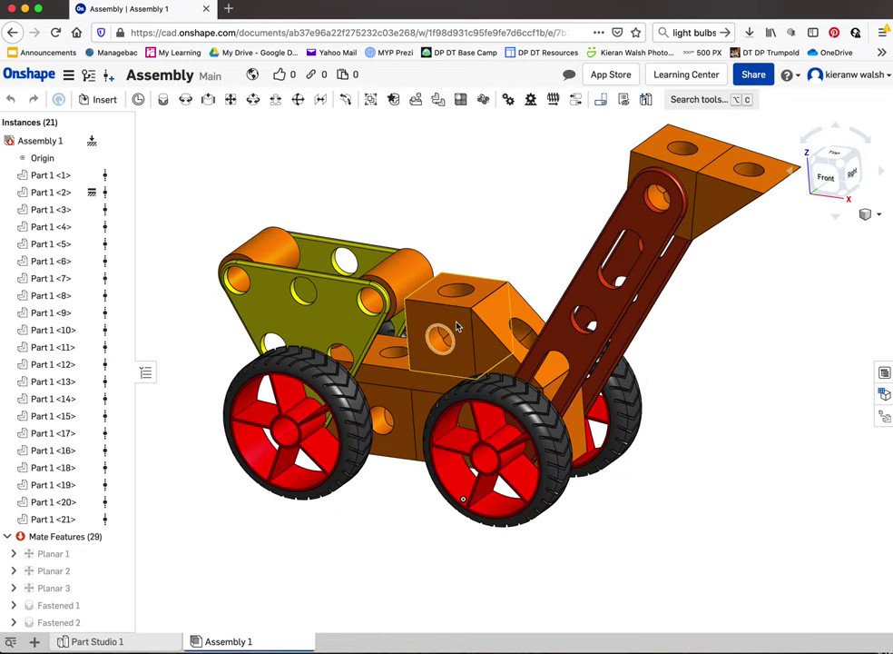
pyautogui.moveTo(458, 335); pyautogui.dragTo(484, 230, button='right')
pyautogui.scroll(-3, 484, 230)
pyautogui.scroll(2, 484, 230)
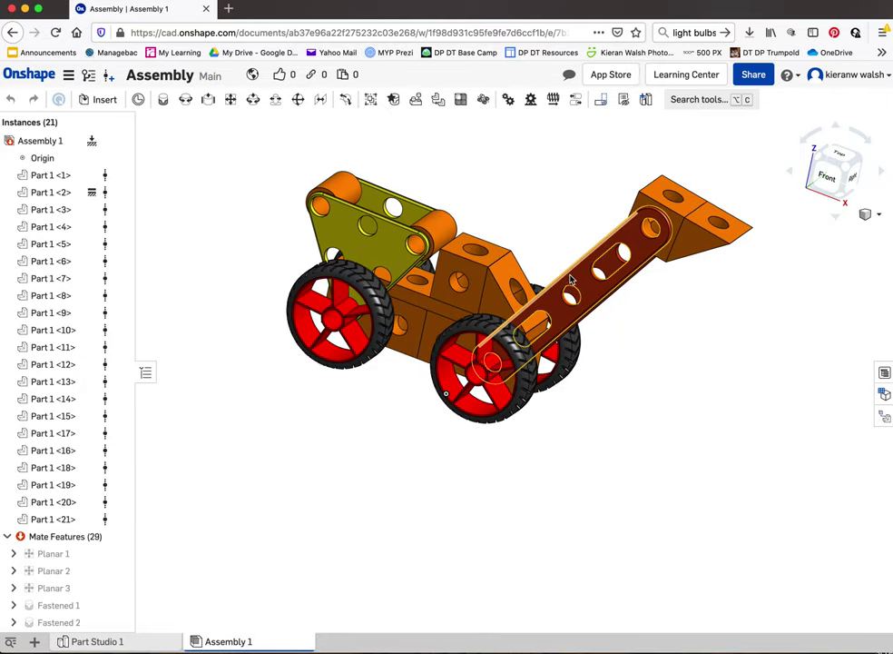
pyautogui.scroll(5, 360, 267)
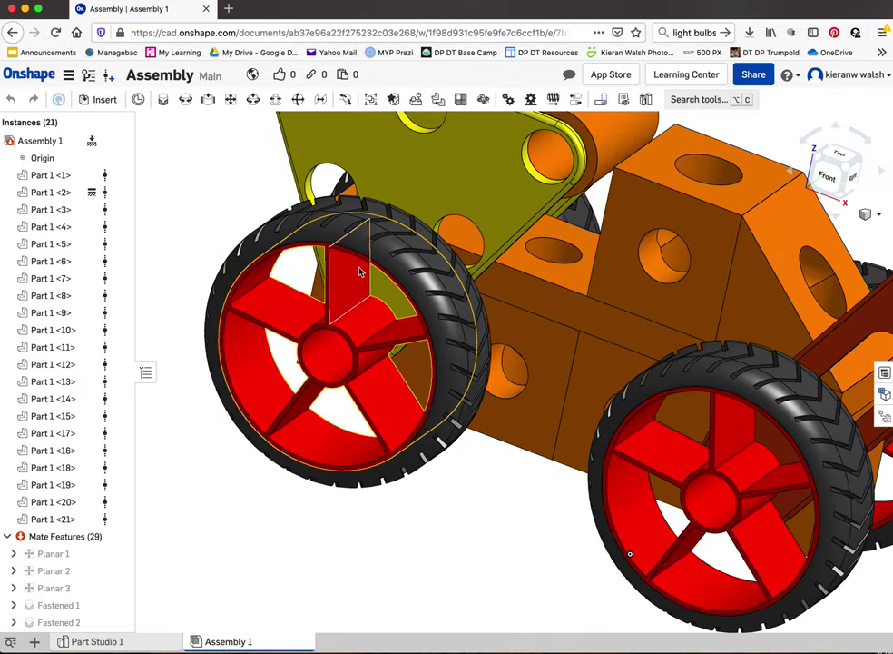
pyautogui.scroll(-4, 379, 308)
pyautogui.moveTo(379, 308); pyautogui.dragTo(302, 265, button='right')
pyautogui.scroll(2, 513, 258)
pyautogui.scroll(-2, 513, 258)
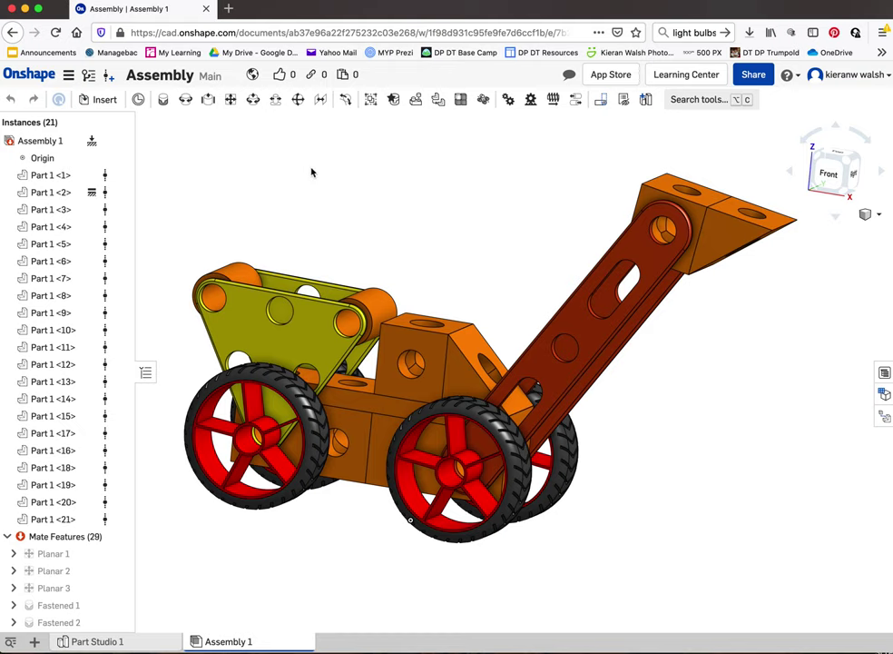
pyautogui.scroll(-2, 390, 252)
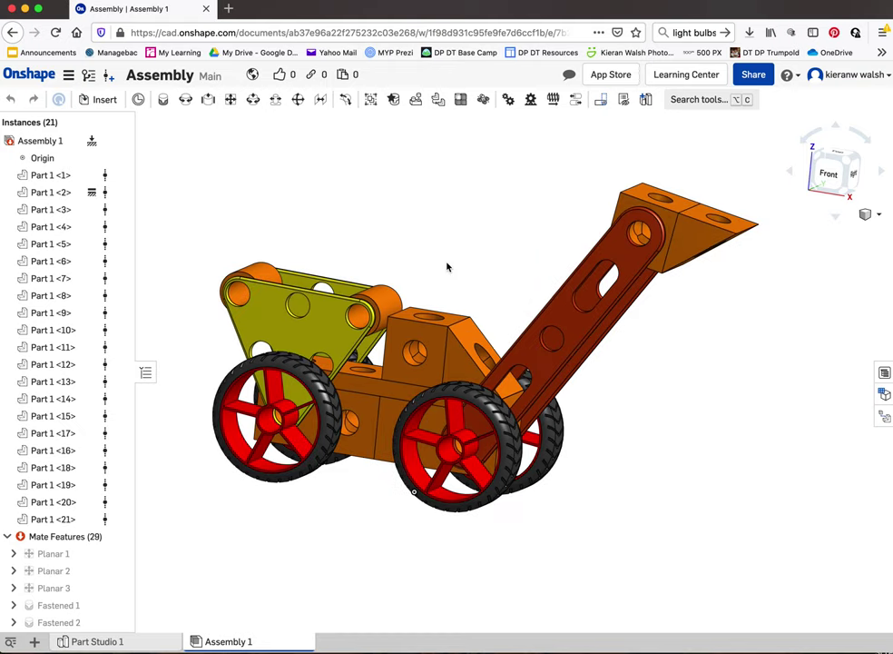
# Open the account preferences and choose Millimeter as the length unit
pyautogui.click(882, 80)
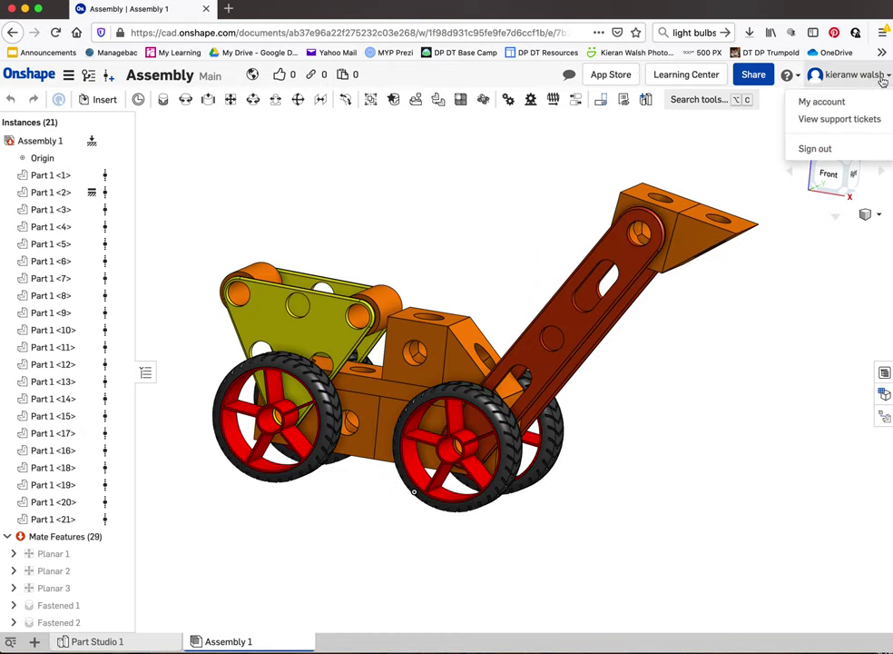
pyautogui.click(820, 100)
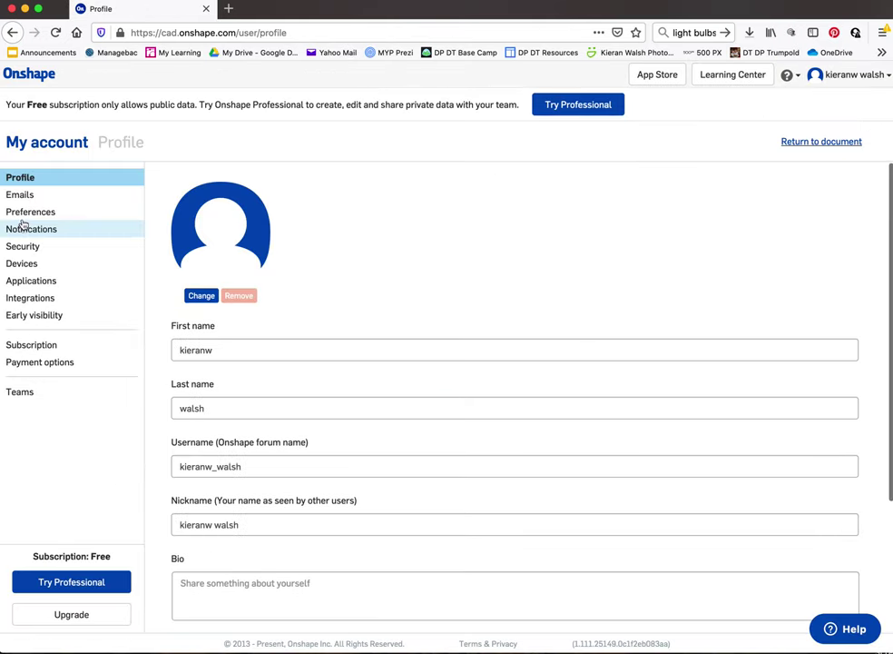
pyautogui.click(27, 212)
pyautogui.scroll(-6, 436, 351)
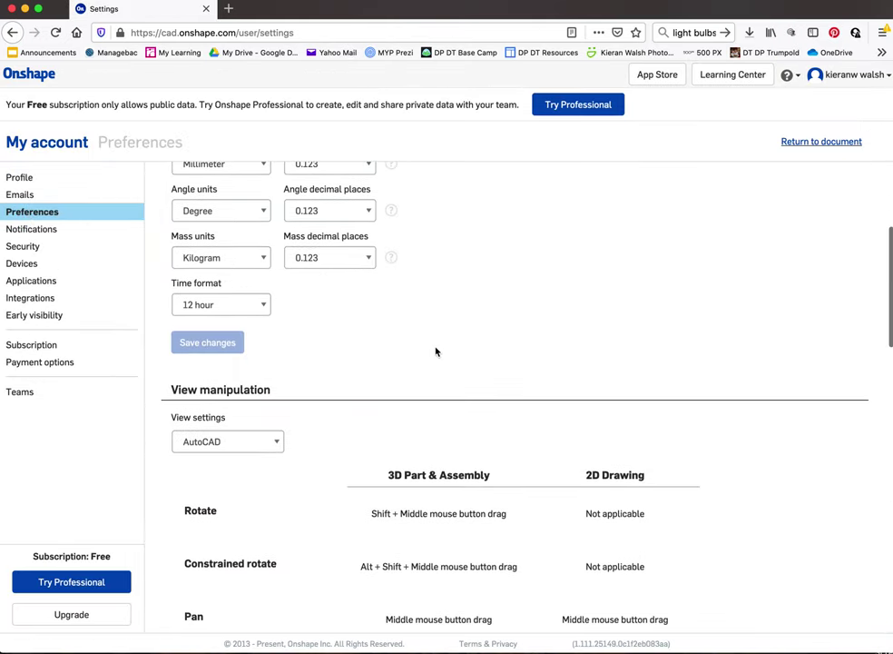
pyautogui.scroll(3, 437, 352)
pyautogui.click(265, 231)
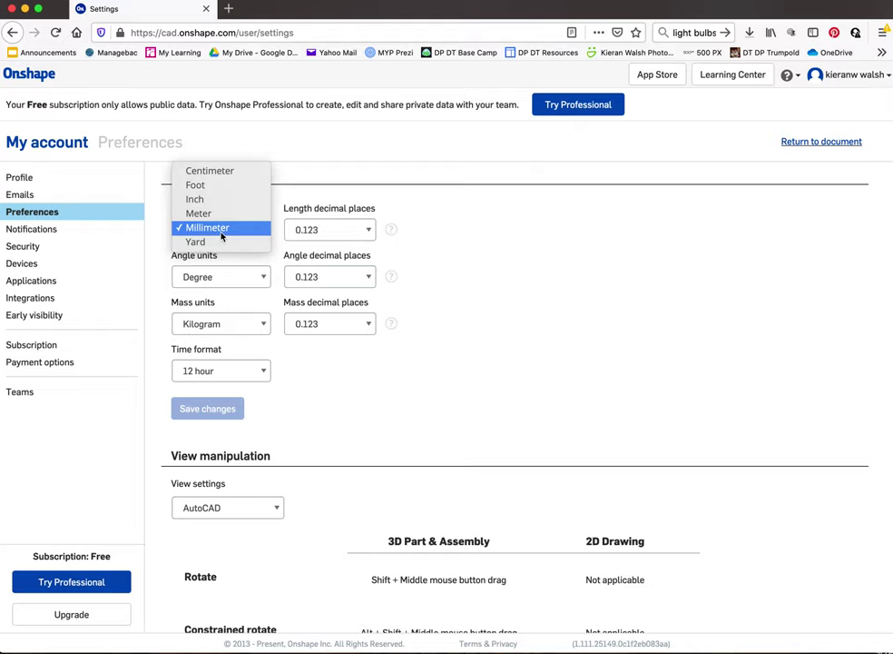
pyautogui.click(221, 231)
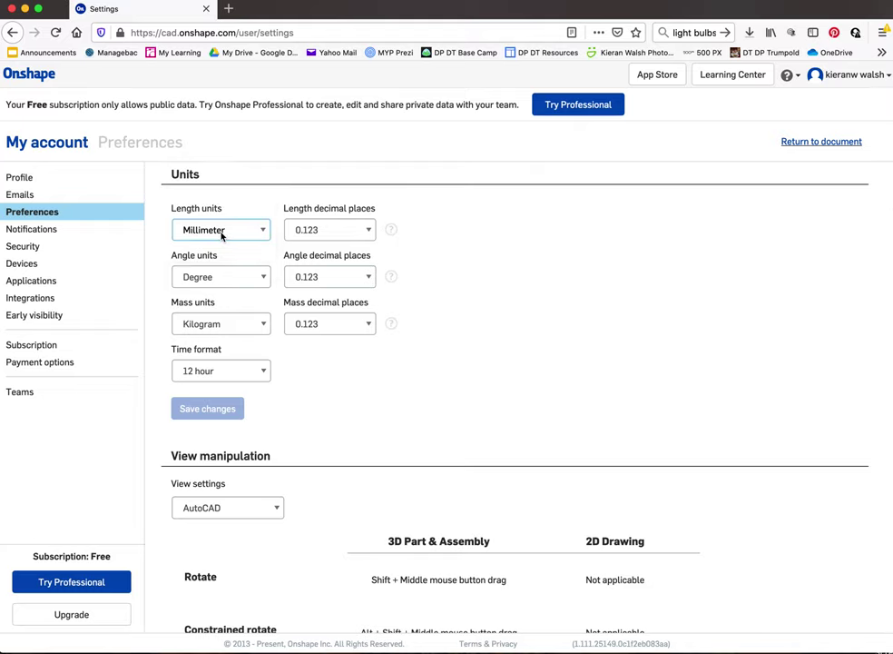
# Choose AutoCAD as the view manipulation setting and review its rotate, pan and zoom controls along with the unit preferences
pyautogui.scroll(-5, 380, 407)
pyautogui.scroll(1, 296, 302)
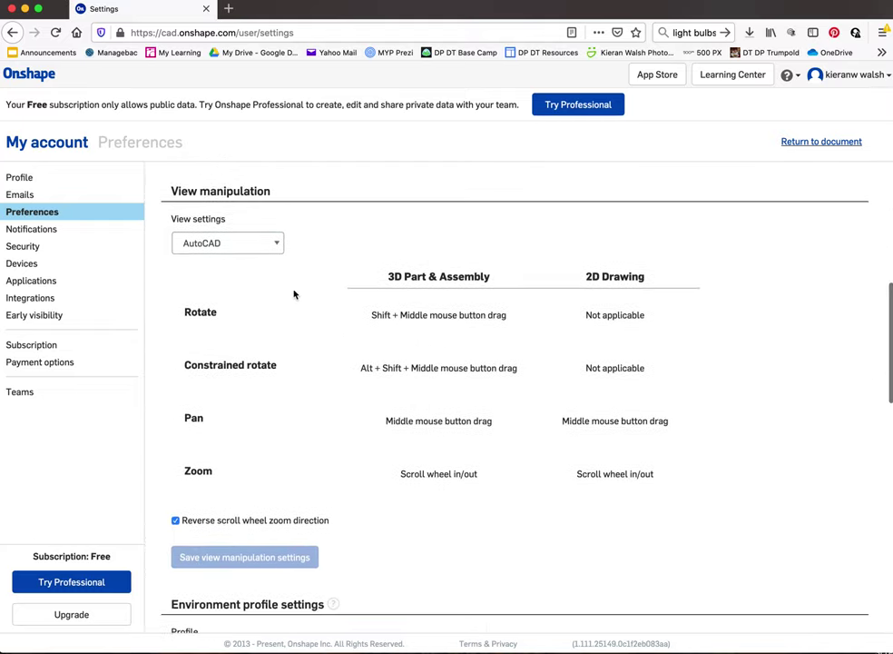
pyautogui.click(270, 246)
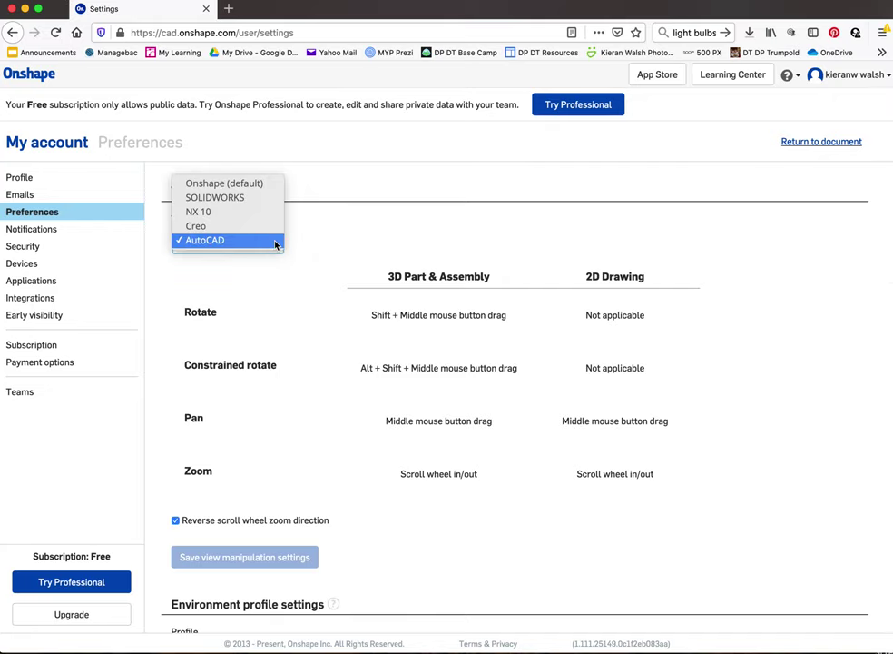
pyautogui.click(270, 243)
pyautogui.scroll(-2, 340, 329)
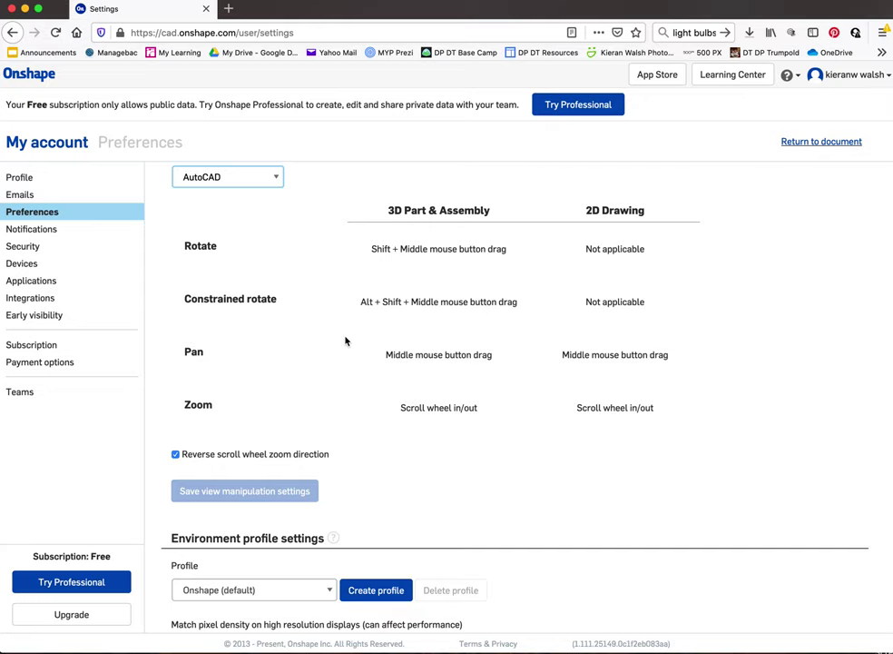
pyautogui.scroll(10, 345, 341)
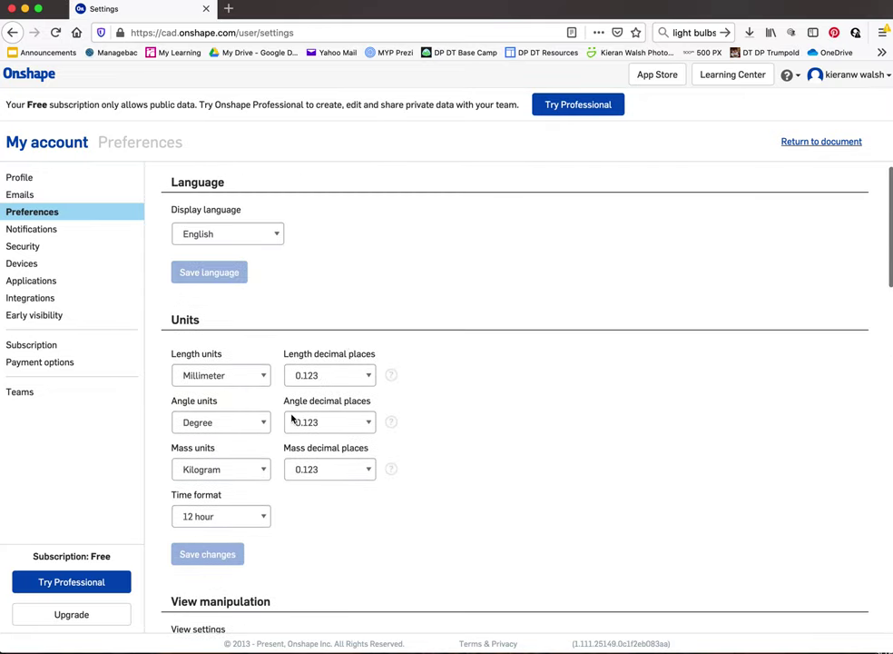
pyautogui.scroll(-8, 292, 417)
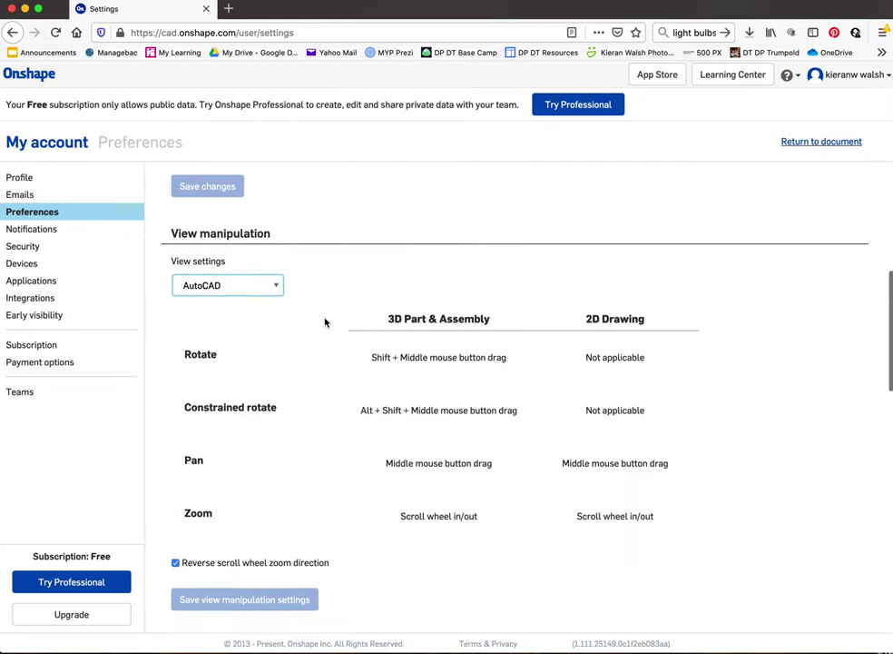
pyautogui.scroll(1, 272, 345)
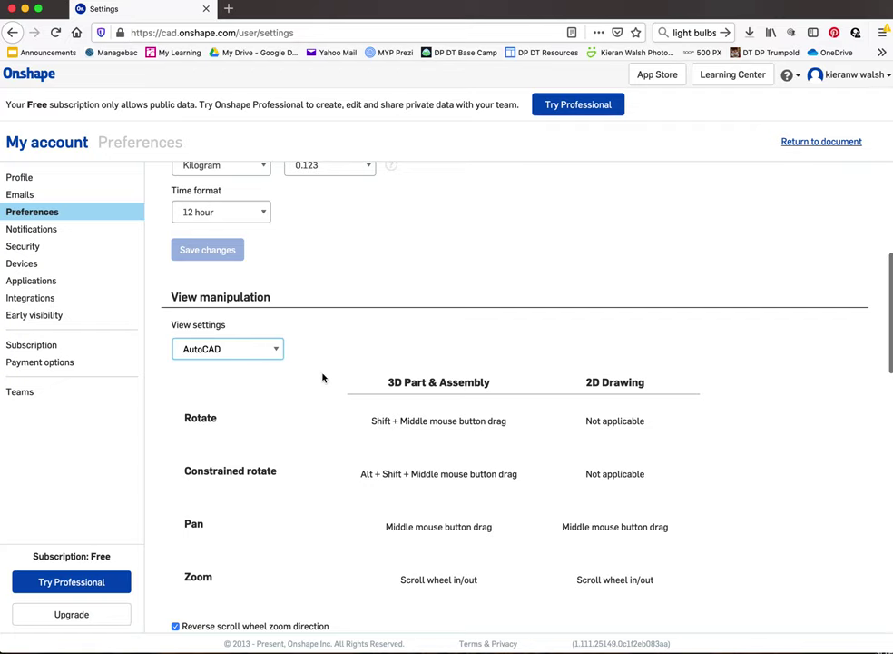
pyautogui.scroll(-3, 323, 377)
pyautogui.scroll(10, 323, 377)
# Return to the documents list and create a new folder named Truck Toy in My Onshape
pyautogui.click(22, 76)
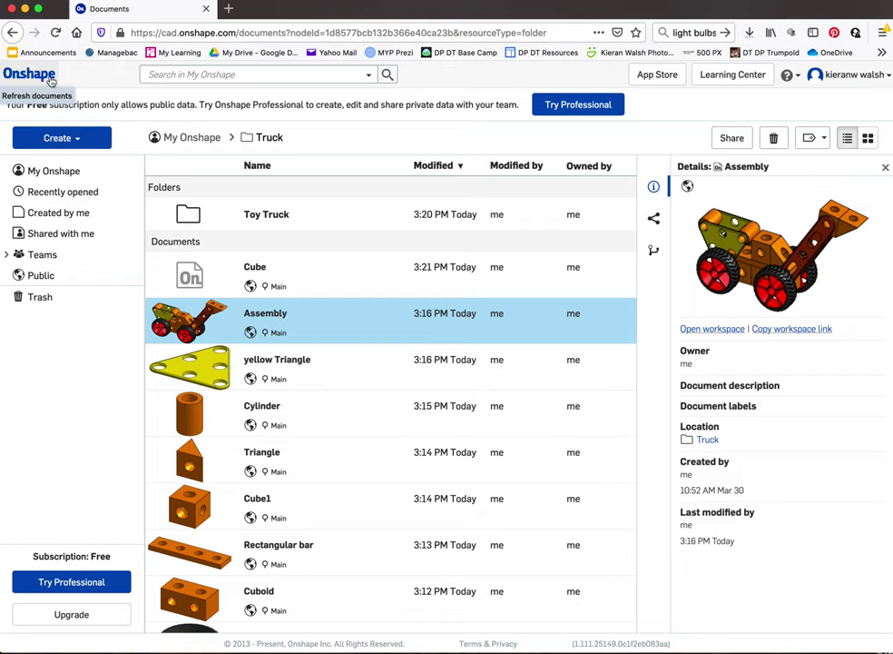
pyautogui.click(27, 75)
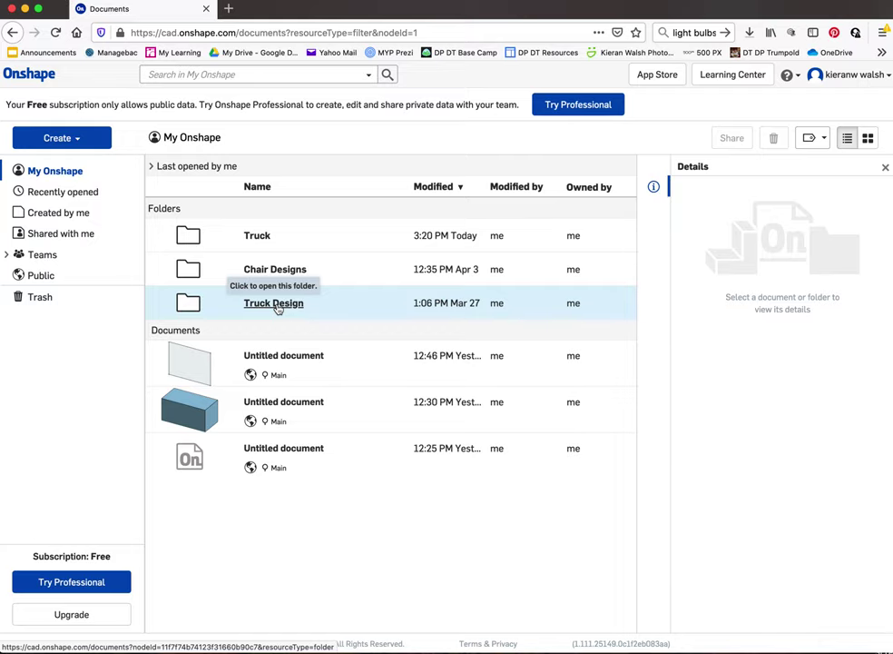
pyautogui.click(78, 141)
pyautogui.click(60, 181)
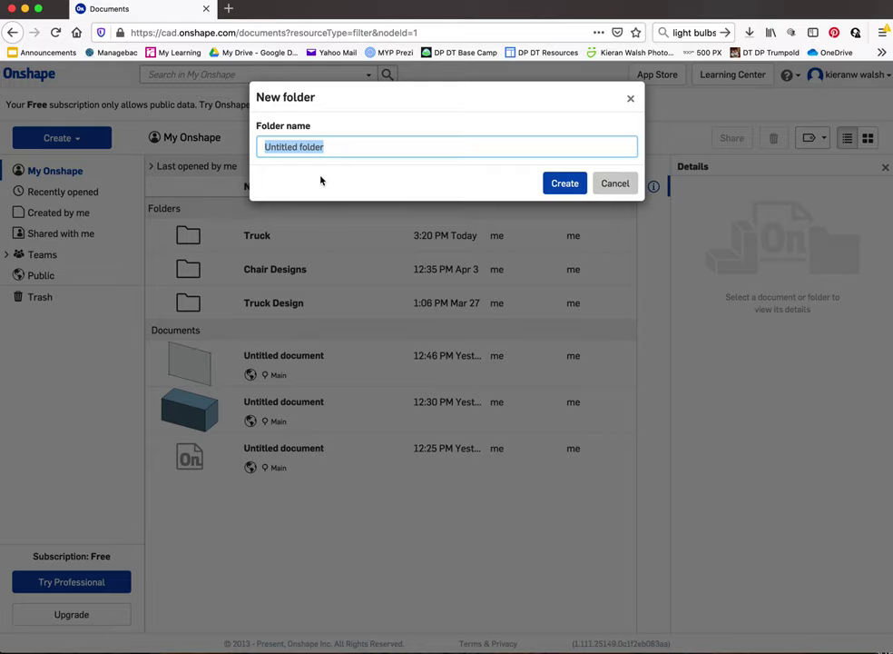
pyautogui.write('Truck Toy')
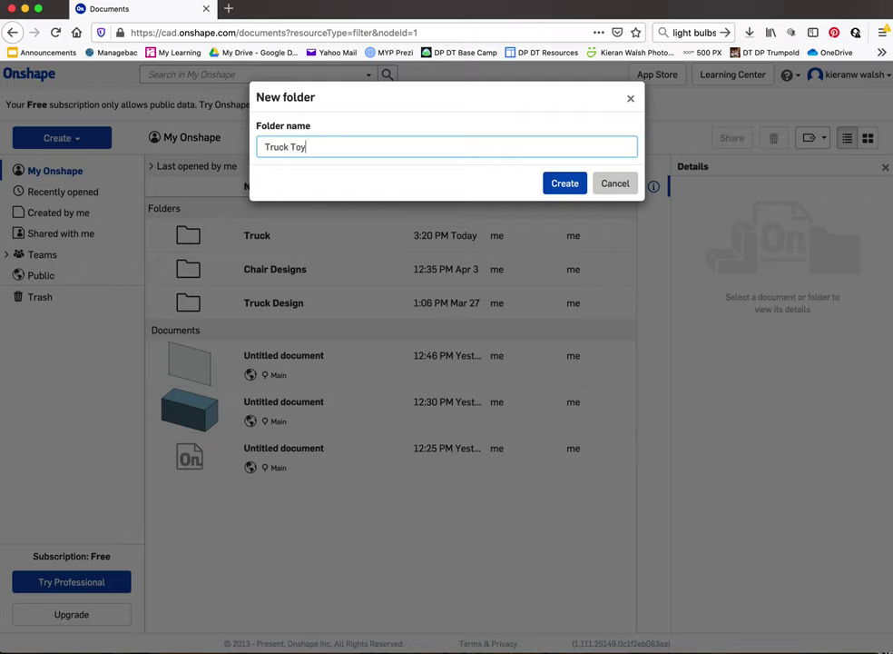
pyautogui.click(580, 185)
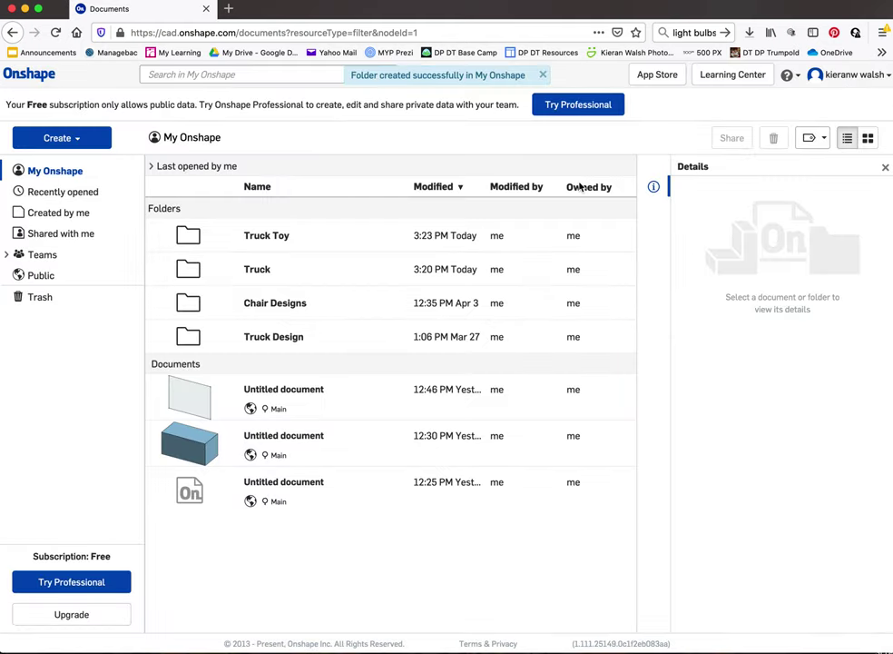
# Open the Truck Toy folder and create a public document named Truck inside it
pyautogui.click(278, 242)
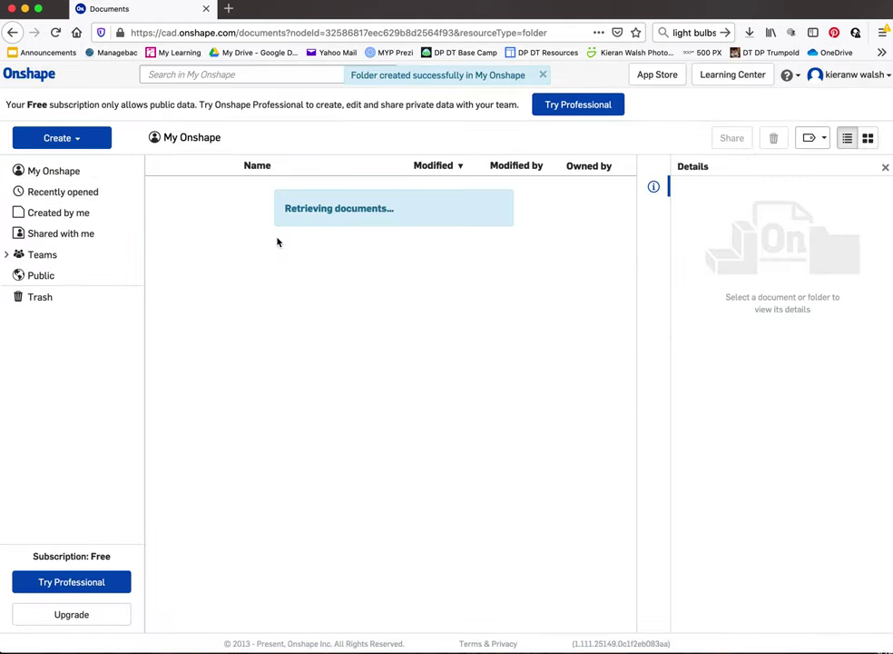
pyautogui.click(80, 138)
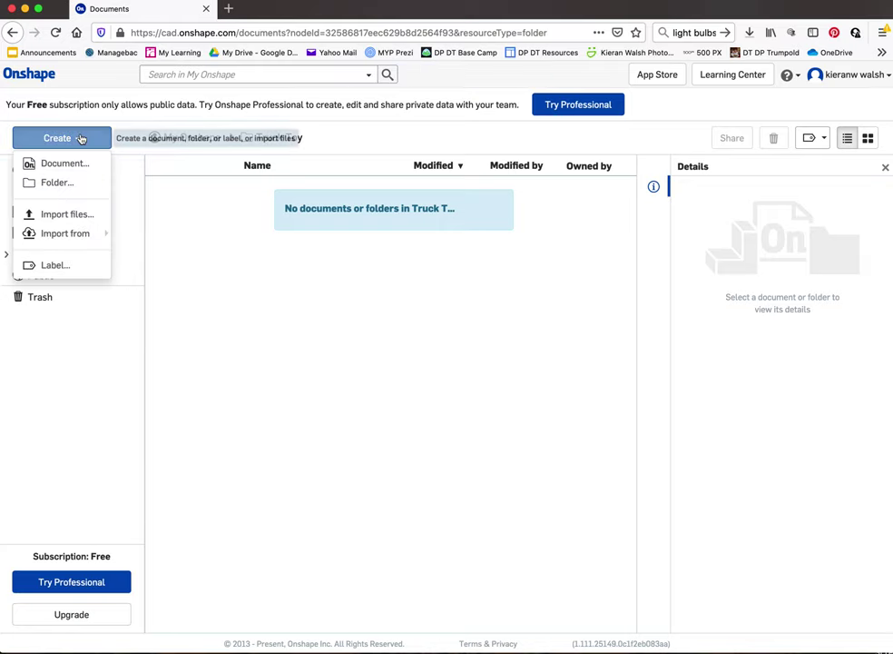
pyautogui.click(77, 165)
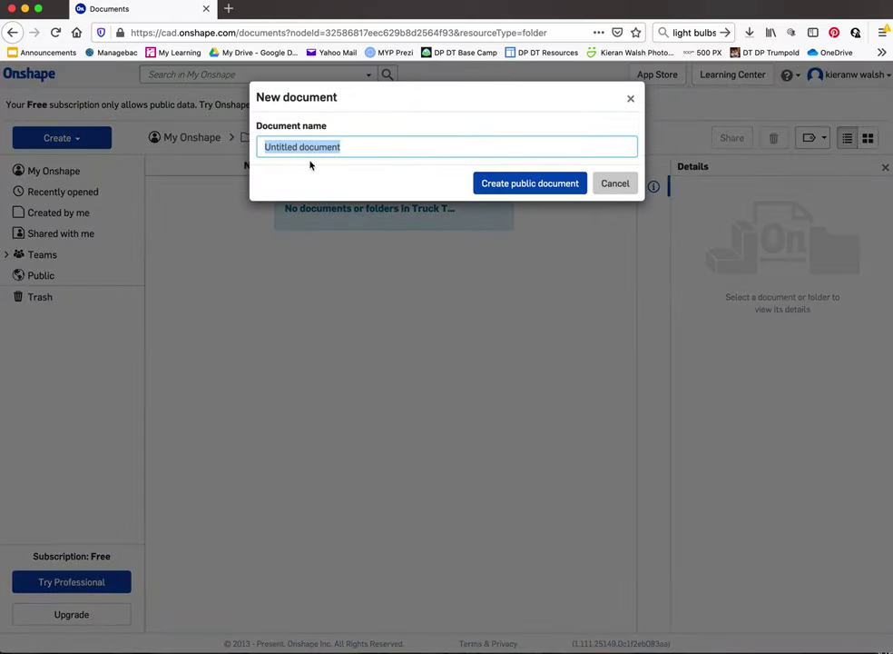
pyautogui.write('Truck')
pyautogui.click(523, 183)
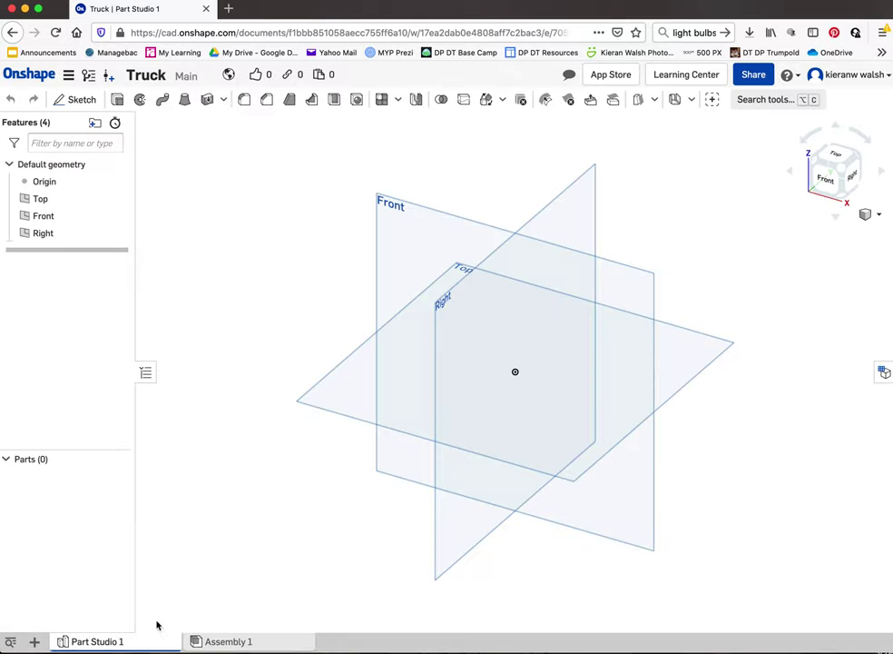
# Add a second Part Studio to the Truck document, and view it and the empty assembly
pyautogui.click(35, 641)
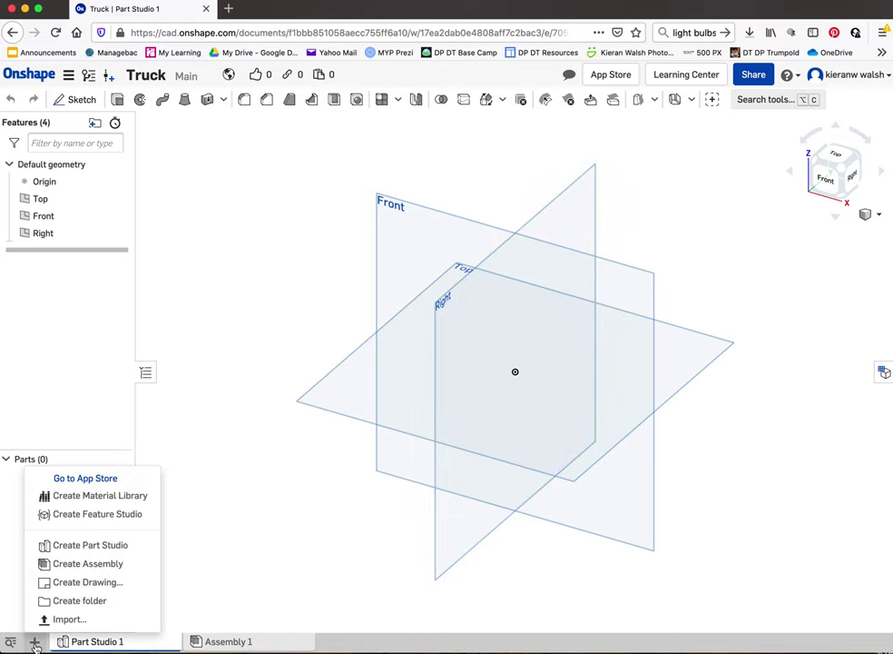
pyautogui.click(82, 546)
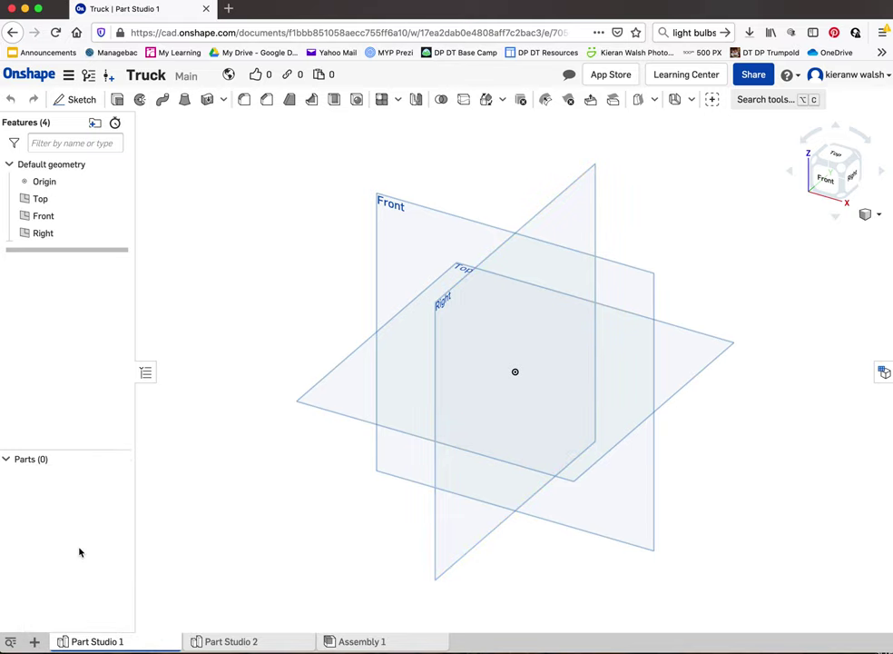
pyautogui.click(234, 642)
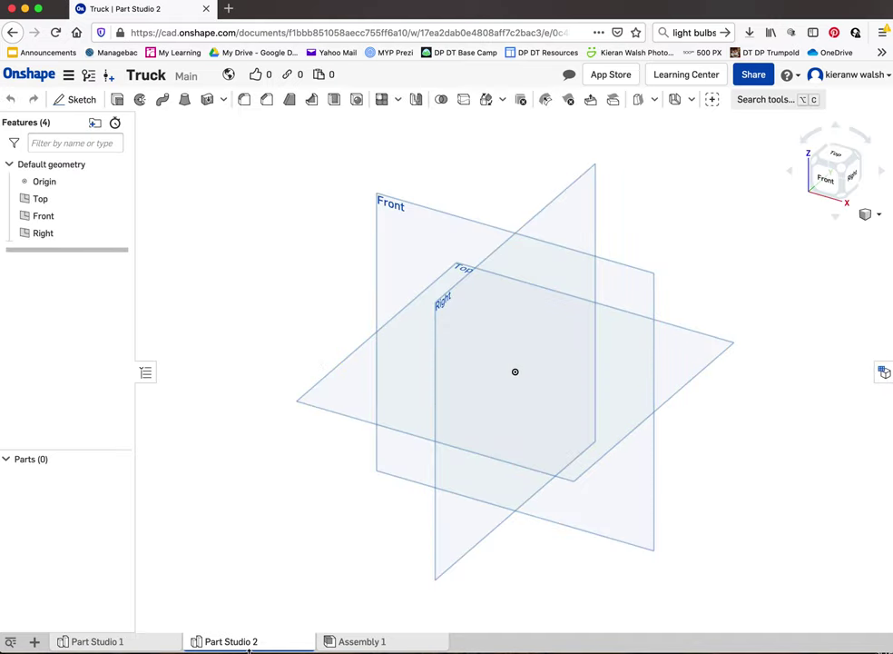
pyautogui.click(367, 642)
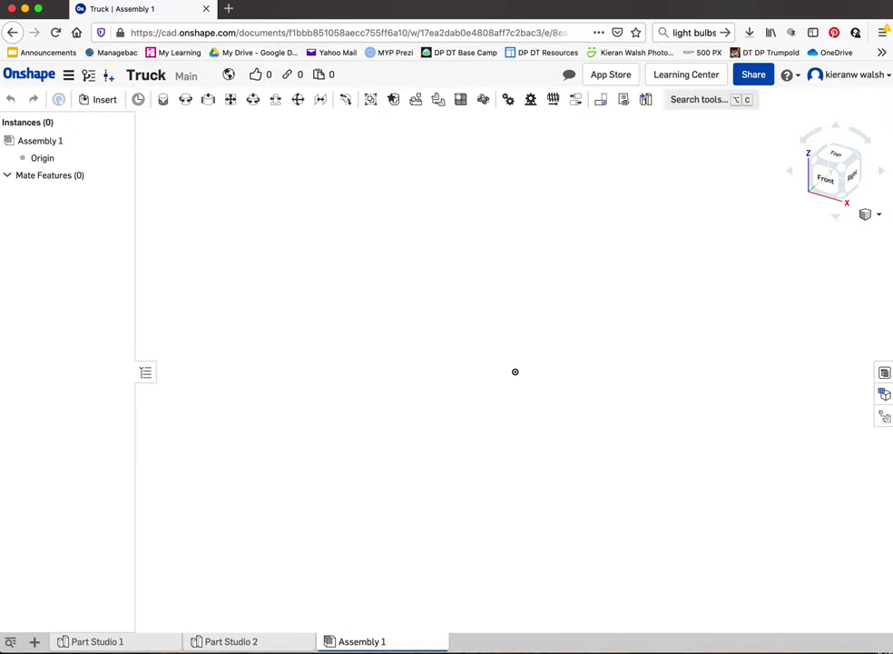
# Open Part Studio 1 and rename it Cube
pyautogui.click(91, 642)
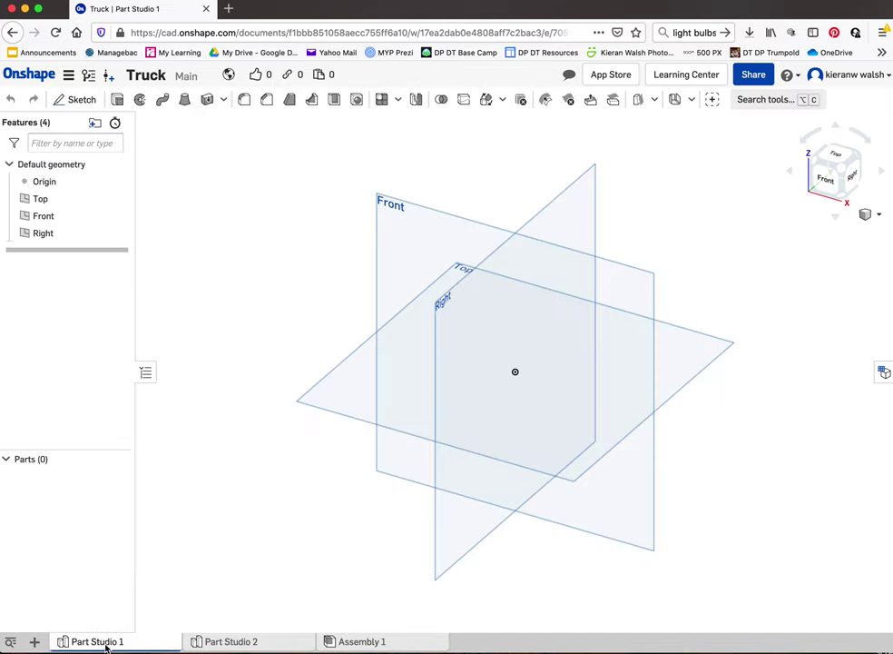
pyautogui.rightClick(105, 644)
pyautogui.click(91, 522)
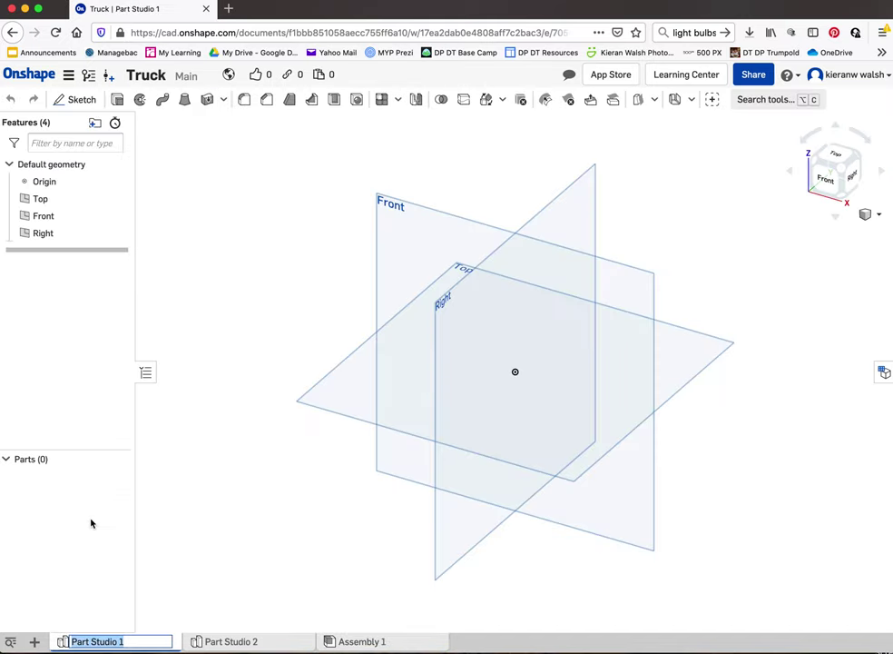
pyautogui.write('C')
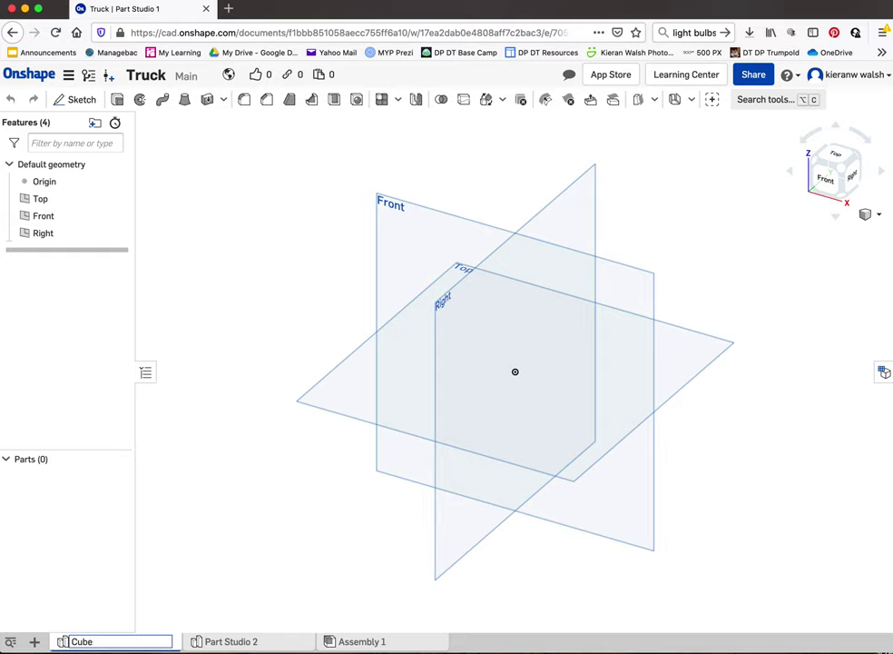
pyautogui.write('ube')
pyautogui.press('Return')
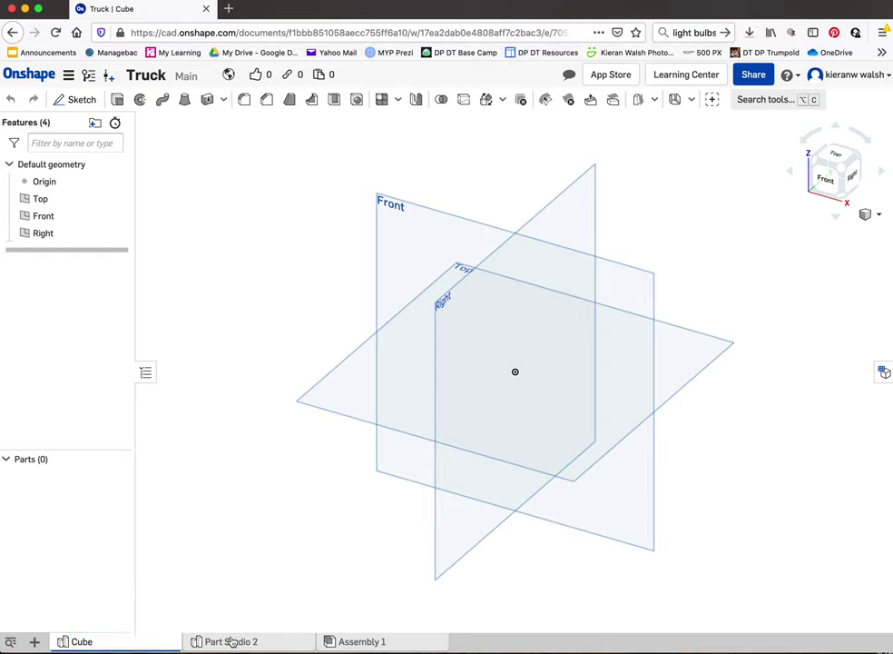
# Rename Part Studio 2 as Cuboid
pyautogui.rightClick(233, 641)
pyautogui.click(238, 509)
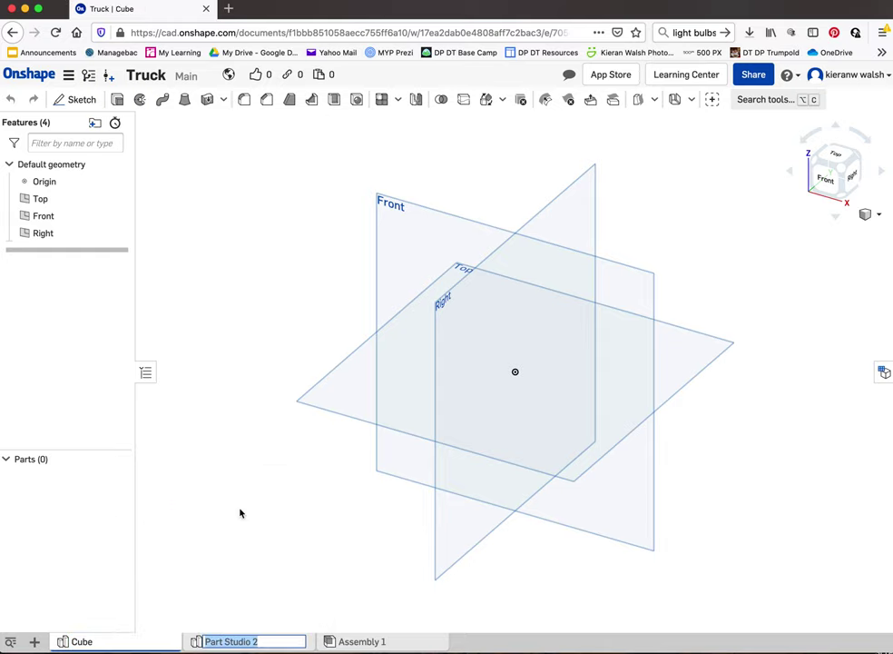
pyautogui.write('Cuboid')
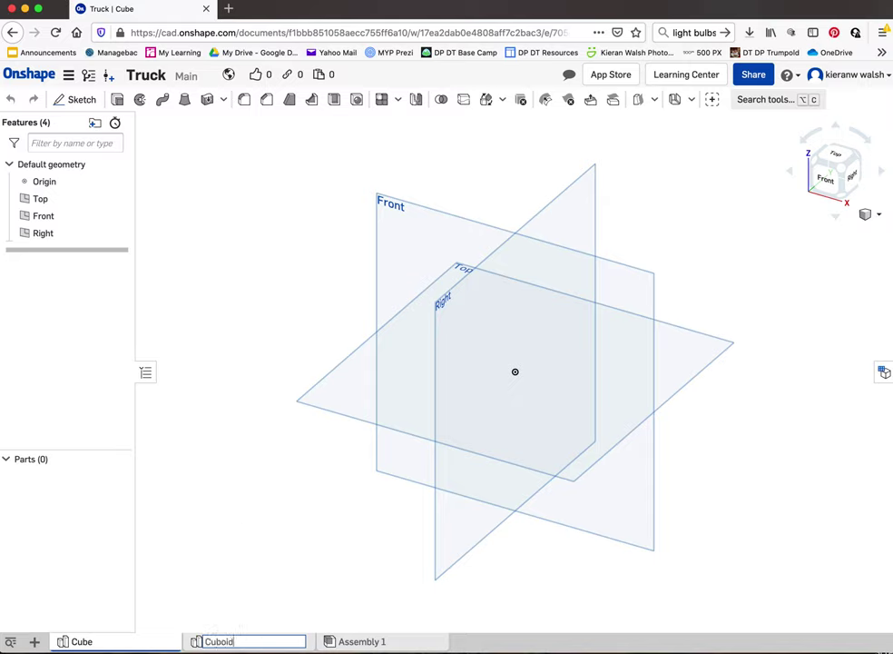
pyautogui.press('Return')
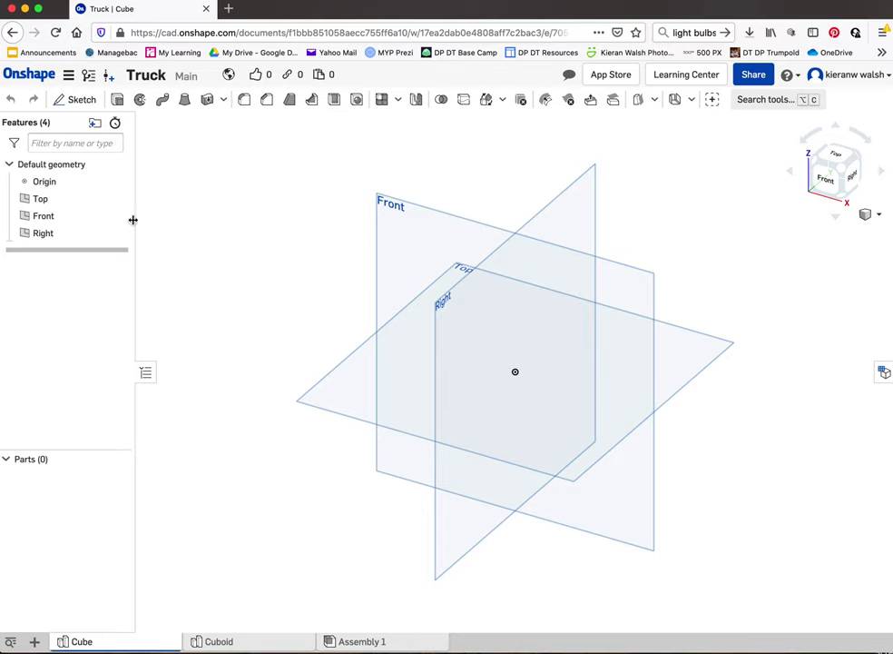
# Start a sketch on the Top plane in the Cube part studio and view the plane face-on
pyautogui.click(81, 100)
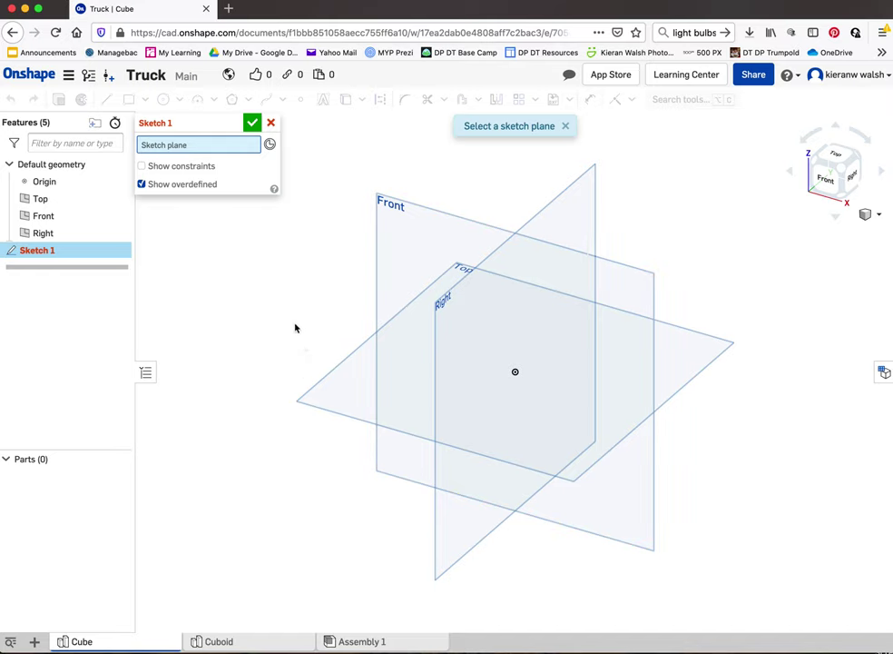
pyautogui.click(330, 372)
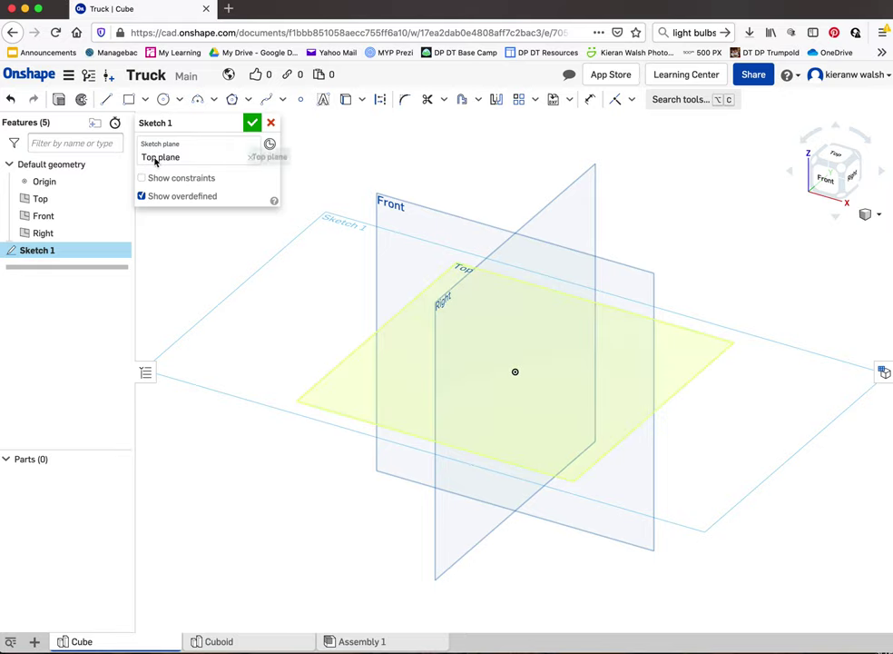
pyautogui.rightClick(354, 355)
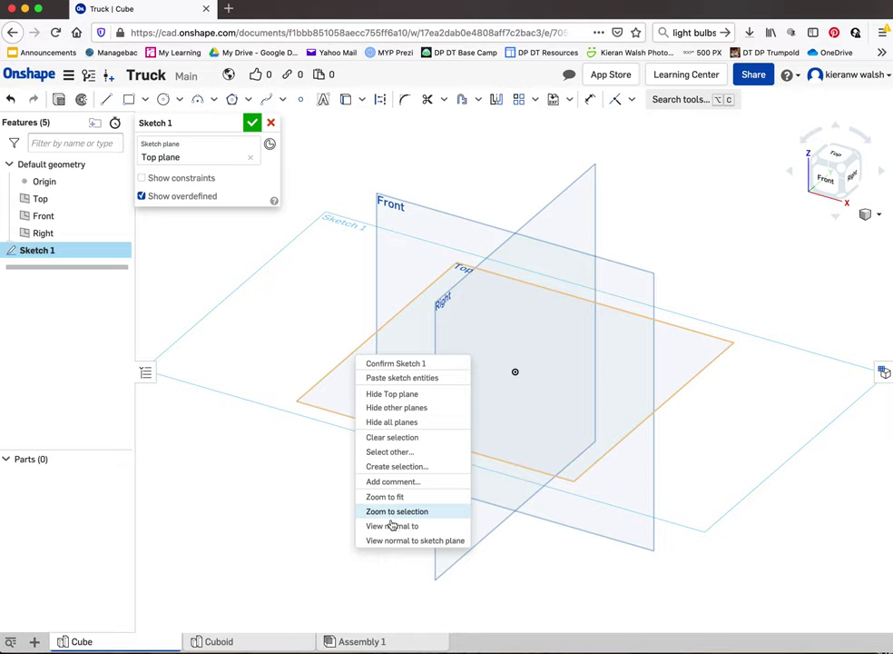
pyautogui.click(392, 527)
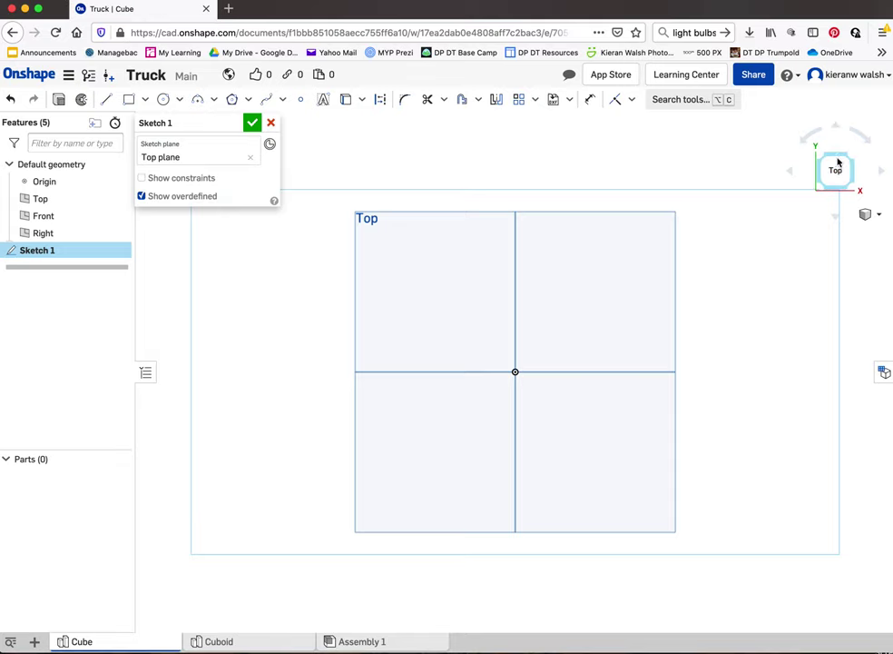
pyautogui.click(839, 127)
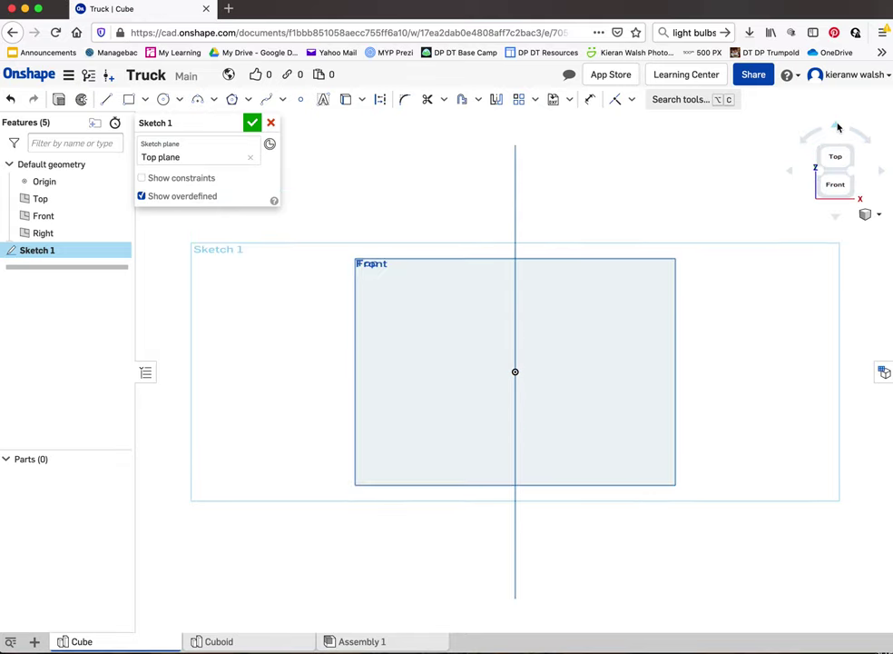
pyautogui.click(788, 177)
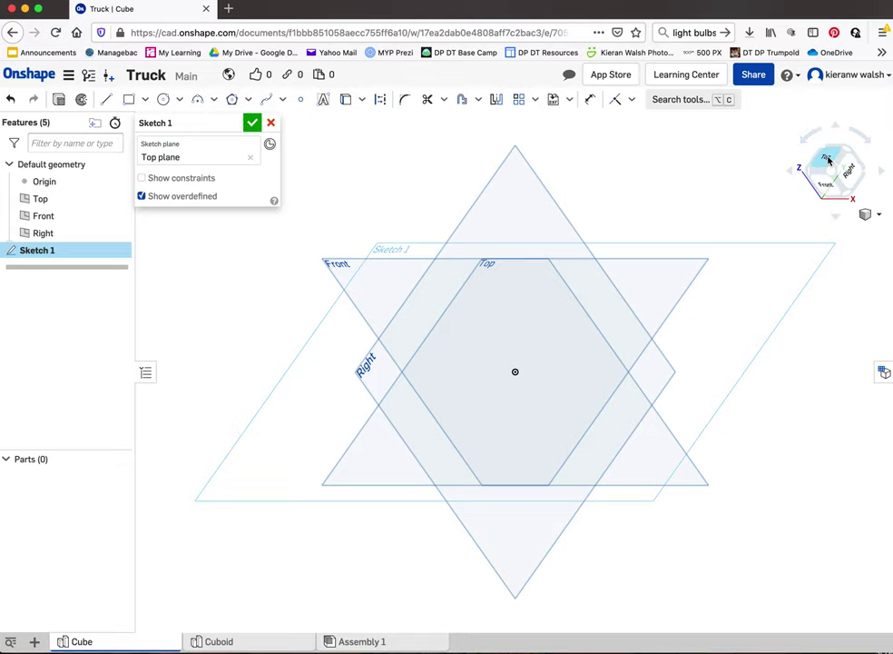
pyautogui.click(828, 159)
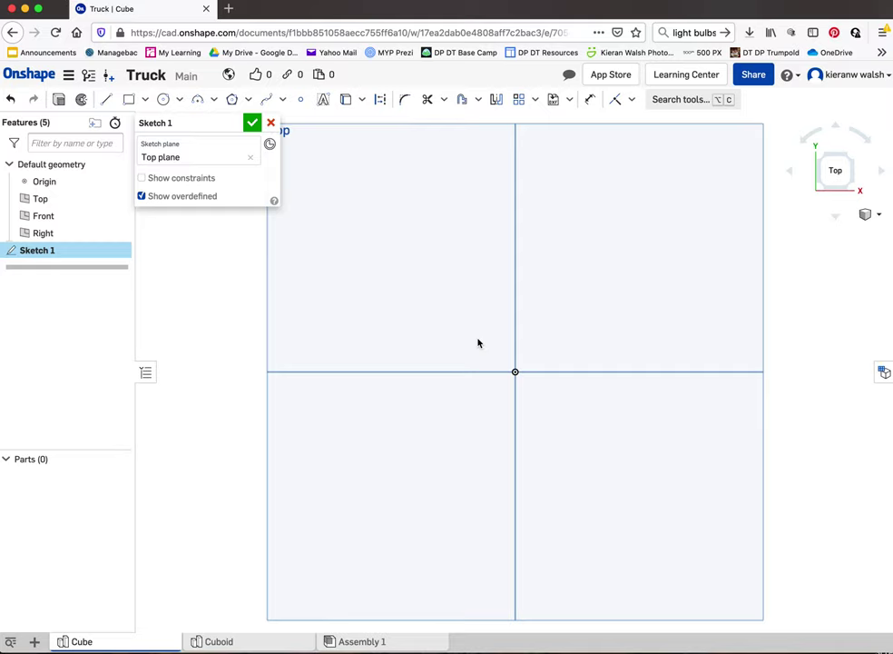
# Examine the Top sketch plane and its origin at different zoom levels and pan positions
pyautogui.scroll(-1, 478, 342)
pyautogui.scroll(-2, 478, 342)
pyautogui.scroll(2, 478, 342)
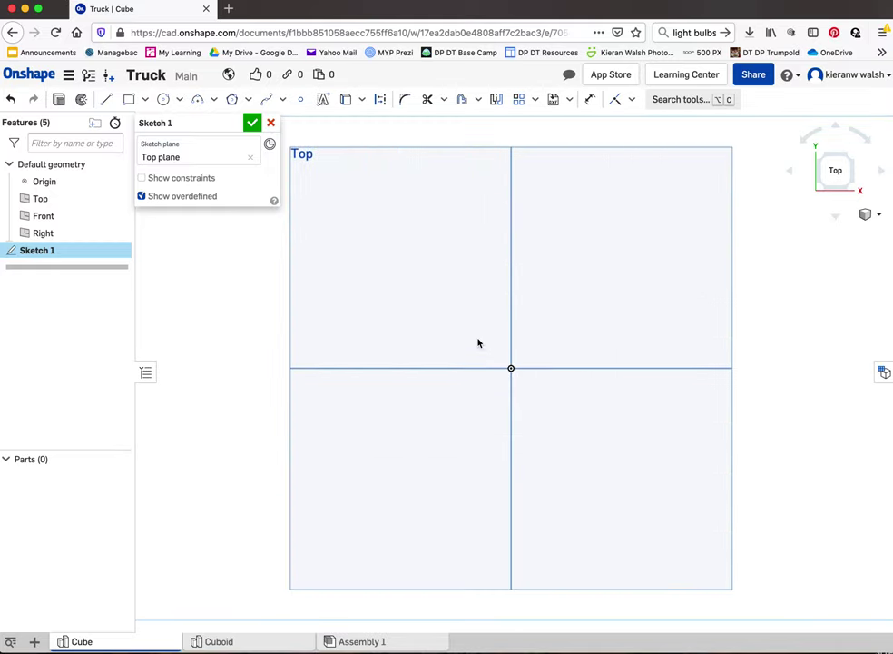
pyautogui.scroll(3, 495, 345)
pyautogui.scroll(-3, 496, 346)
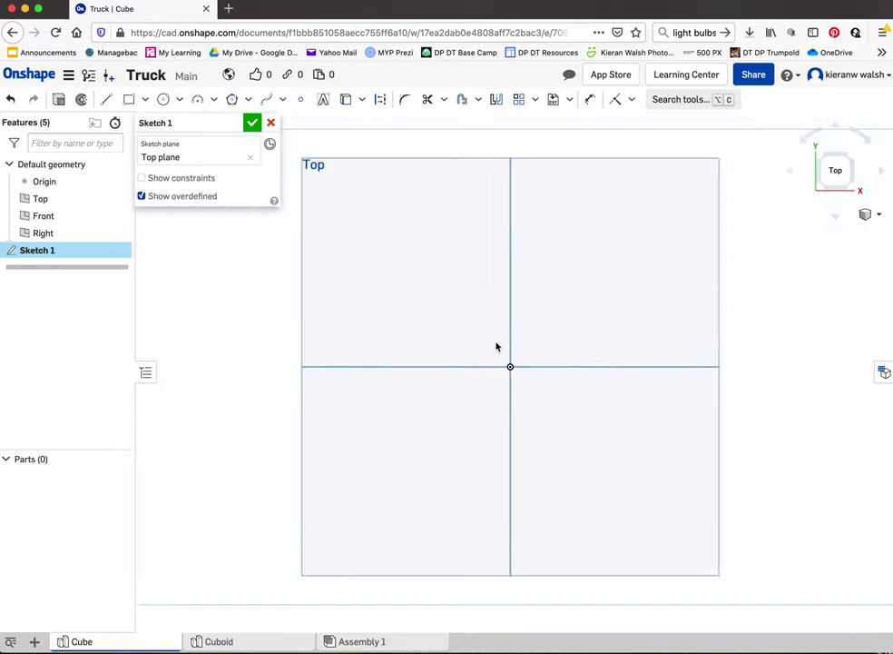
pyautogui.scroll(1, 496, 346)
pyautogui.scroll(-1, 495, 345)
pyautogui.scroll(-5, 496, 346)
pyautogui.scroll(6, 496, 347)
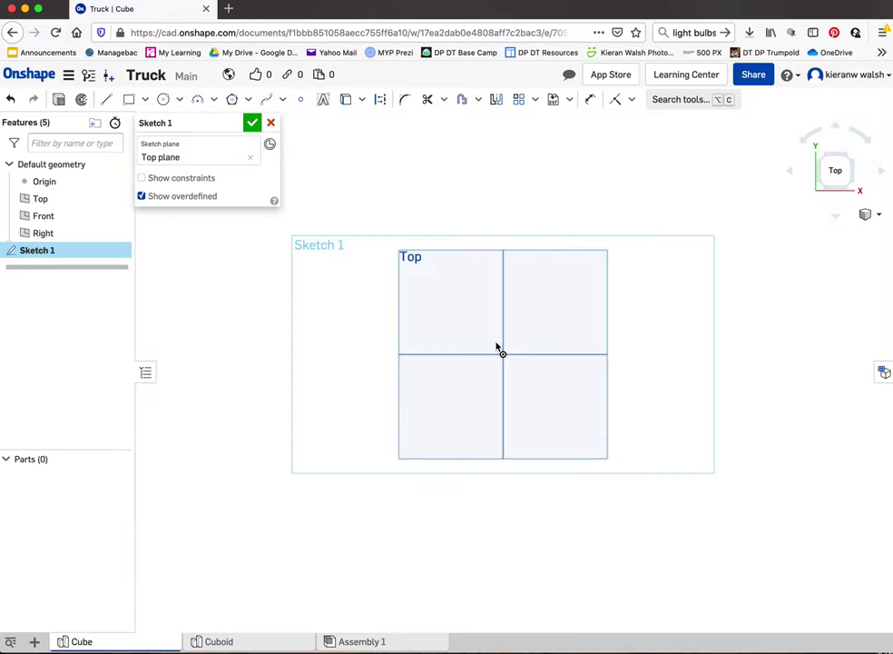
pyautogui.moveTo(506, 347); pyautogui.dragTo(557, 347, button='middle')
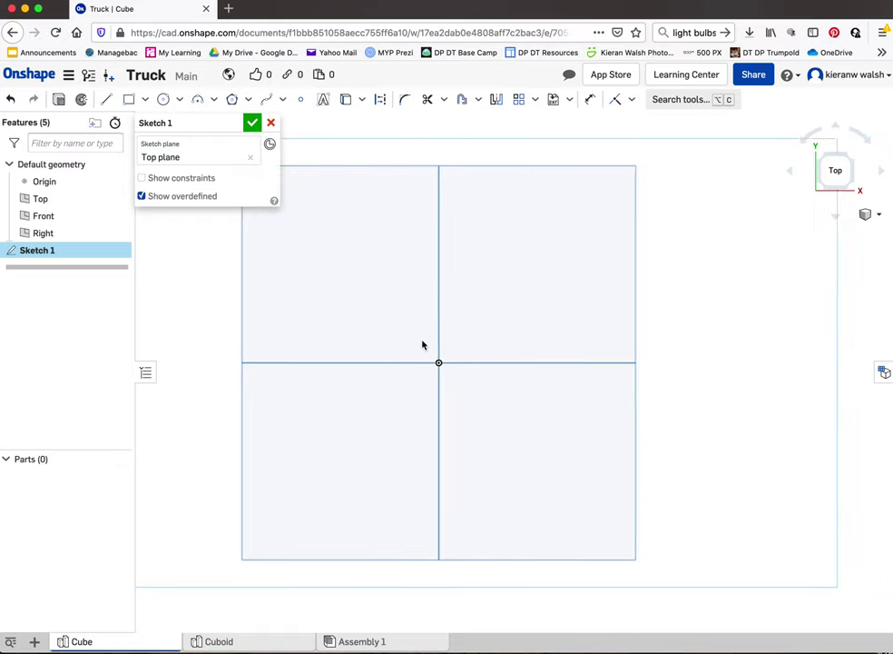
pyautogui.moveTo(422, 345)
pyautogui.mouseDown(button='middle')
pyautogui.moveTo(525, 349)
pyautogui.moveTo(418, 322)
pyautogui.moveTo(481, 395)
pyautogui.moveTo(506, 331)
pyautogui.moveTo(436, 335)
pyautogui.mouseUp(button='middle')
pyautogui.scroll(1, 437, 336)
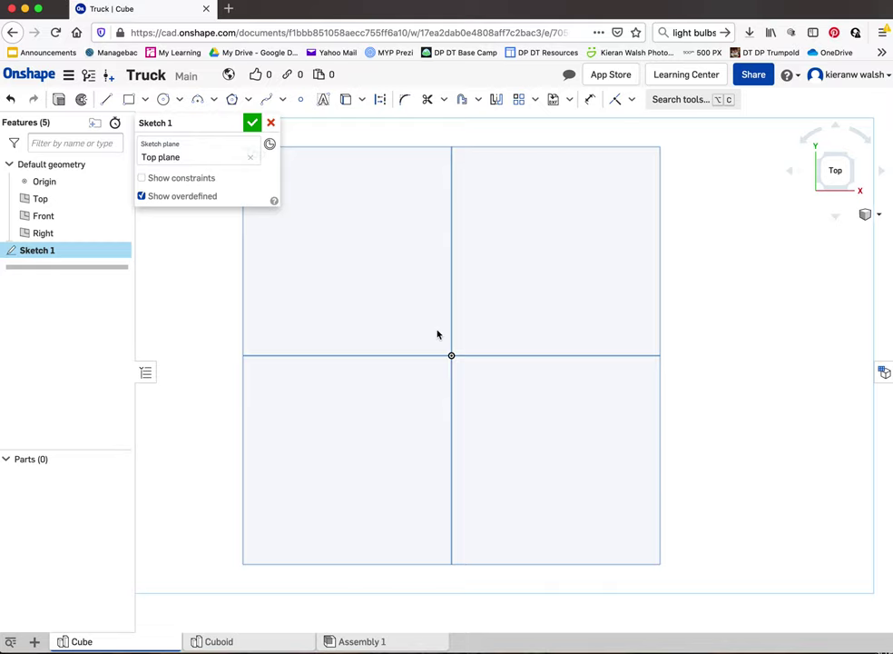
# Examine the sketch planes from several orbit angles and from the Back view, and return to the Top view
pyautogui.moveTo(451, 335)
pyautogui.mouseDown(button='right')
pyautogui.moveTo(464, 353)
pyautogui.moveTo(502, 361)
pyautogui.moveTo(511, 344)
pyautogui.moveTo(507, 315)
pyautogui.moveTo(478, 295)
pyautogui.moveTo(427, 285)
pyautogui.moveTo(393, 319)
pyautogui.moveTo(406, 345)
pyautogui.moveTo(433, 357)
pyautogui.moveTo(454, 351)
pyautogui.mouseUp(button='right')
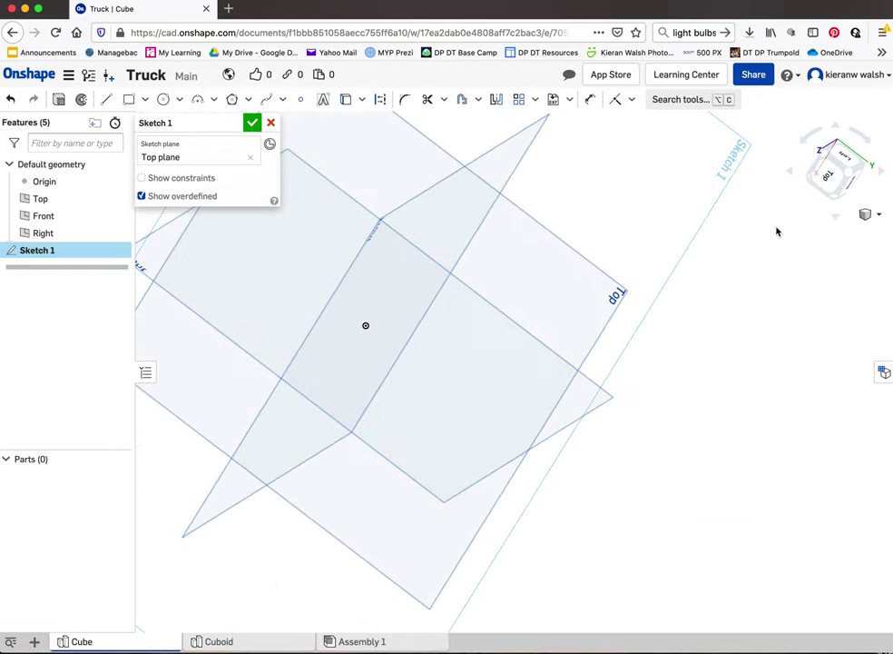
pyautogui.moveTo(835, 166); pyautogui.dragTo(841, 127)
pyautogui.click(842, 127)
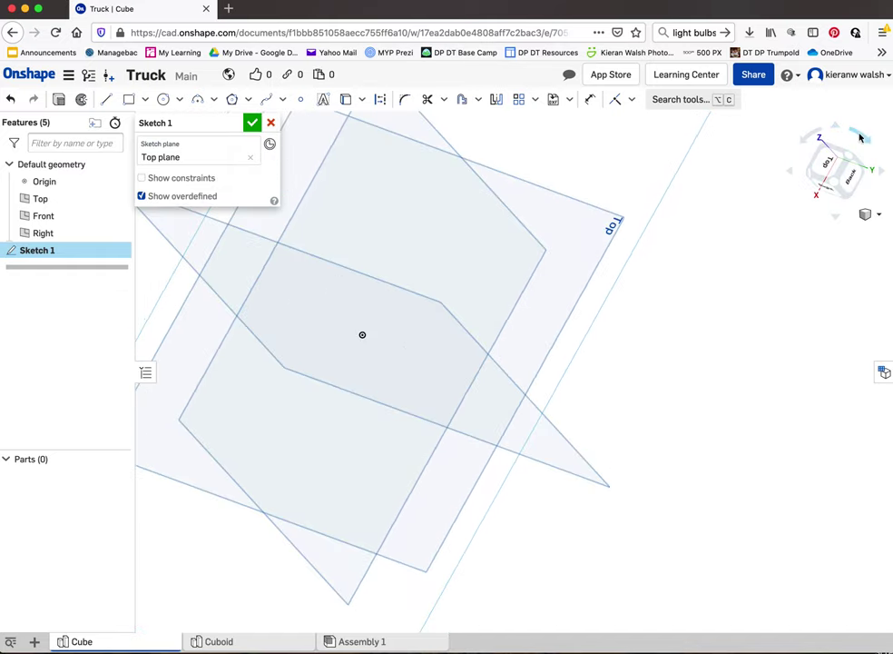
pyautogui.click(841, 128)
pyautogui.click(802, 143)
pyautogui.click(792, 175)
pyautogui.click(836, 182)
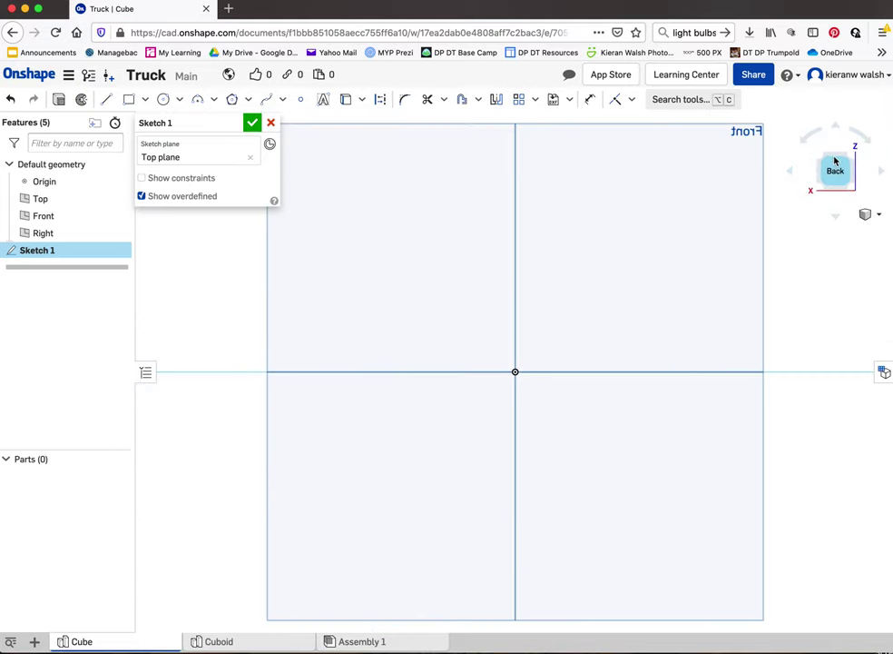
pyautogui.click(788, 174)
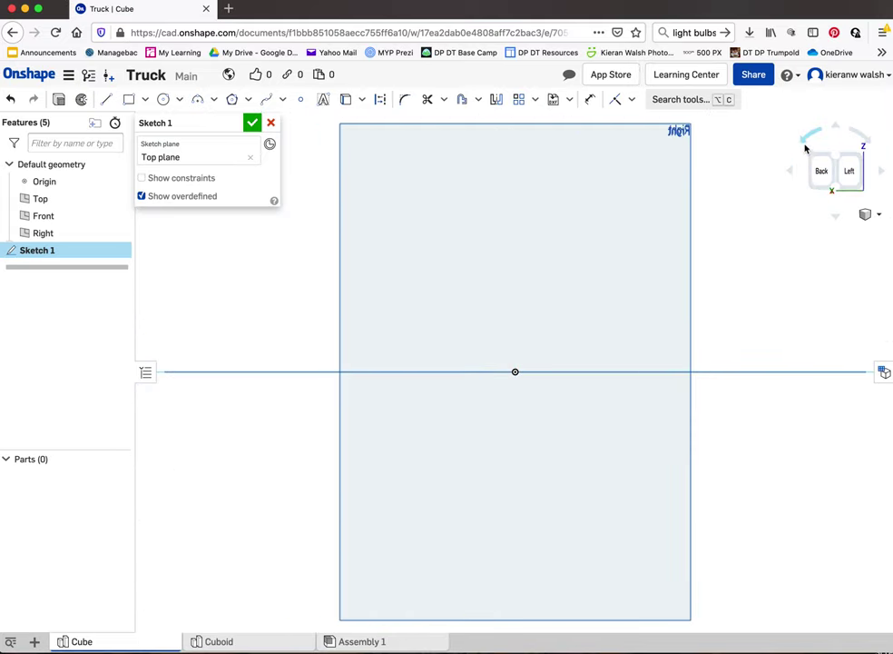
pyautogui.click(805, 144)
pyautogui.click(824, 182)
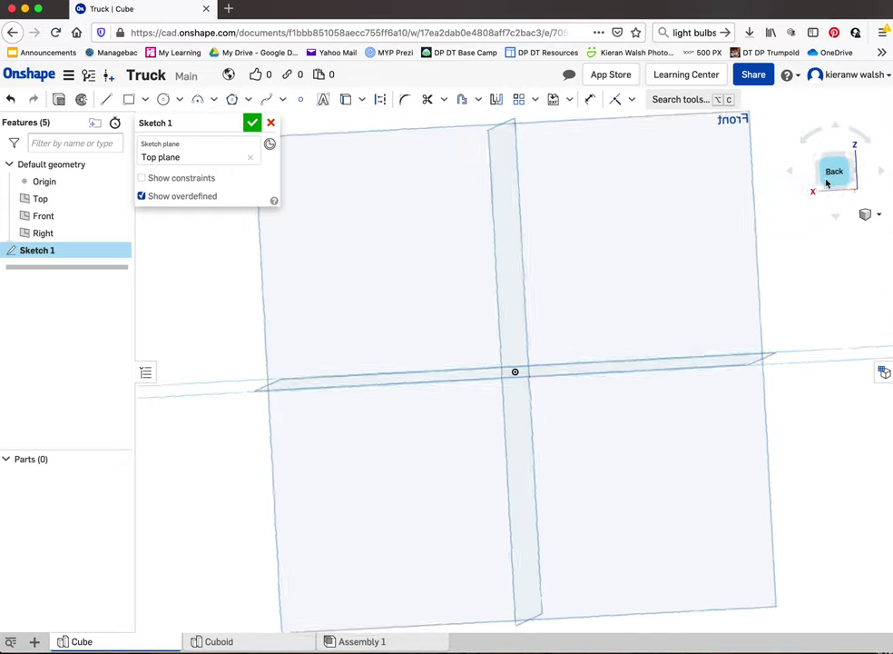
pyautogui.click(834, 218)
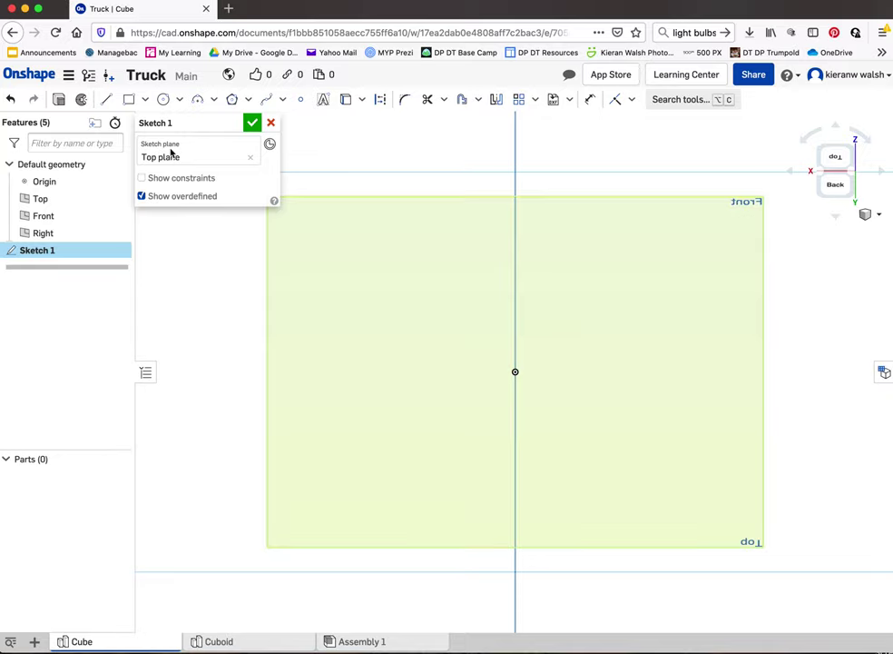
pyautogui.click(837, 159)
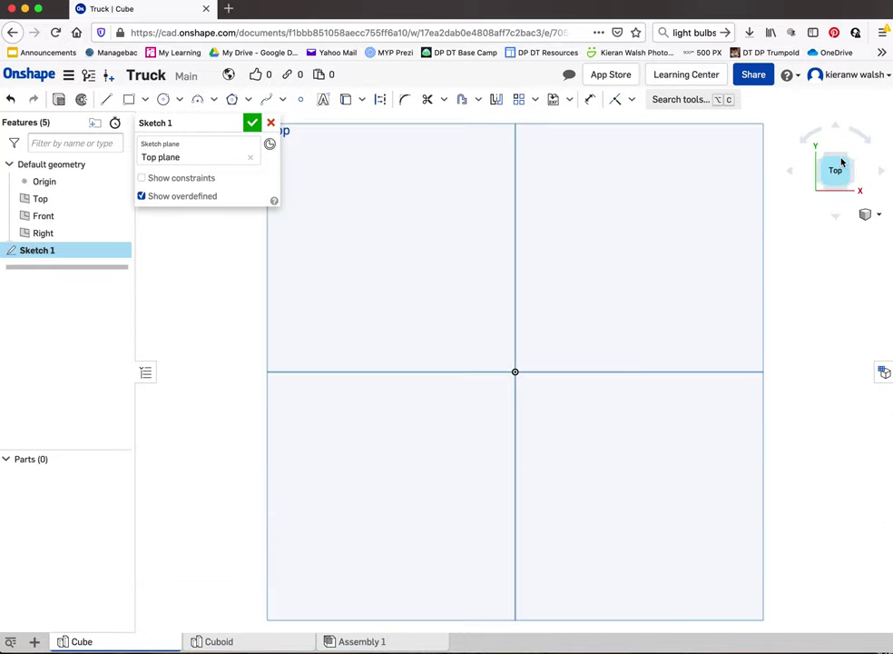
# Sketch a corner rectangle from the origin on the Top plane, about 57 mm high, and set its width to 30 mm
pyautogui.scroll(1, 539, 359)
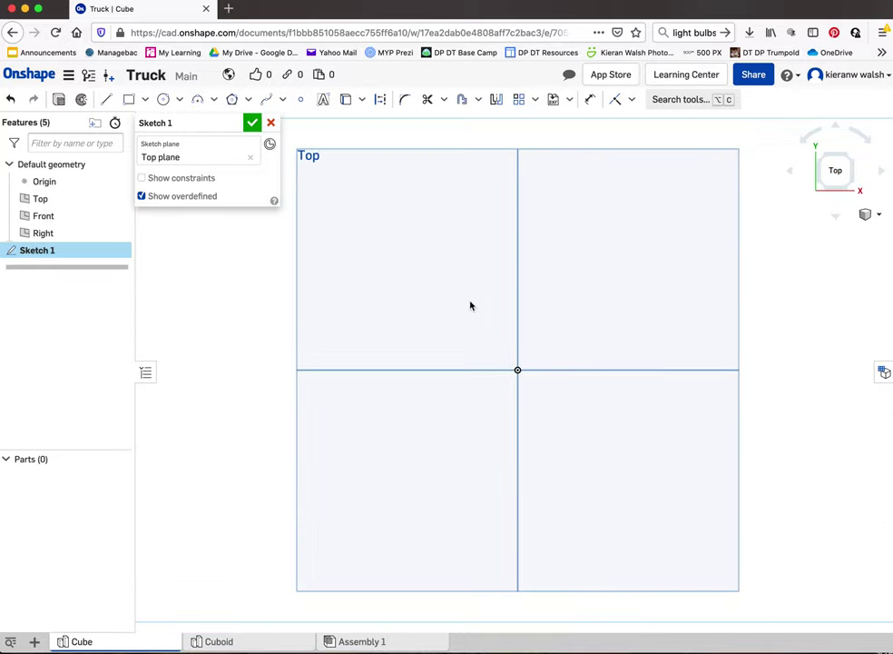
pyautogui.click(129, 100)
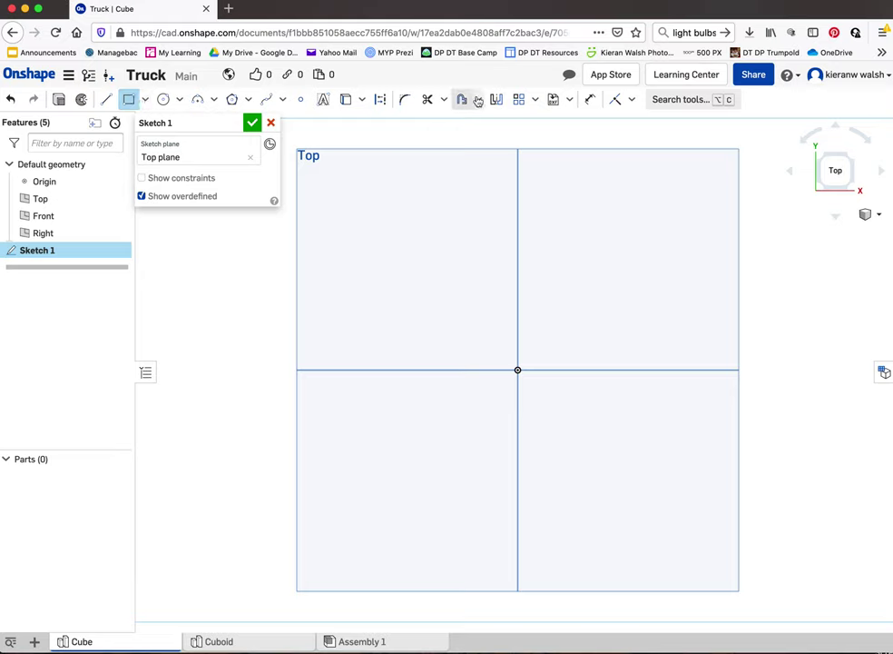
pyautogui.click(129, 99)
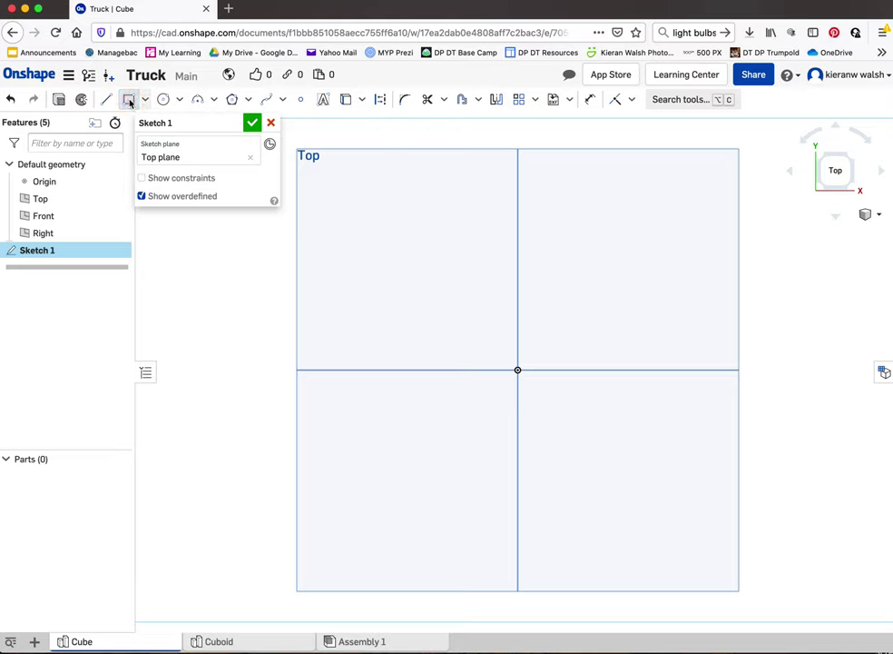
pyautogui.click(519, 371)
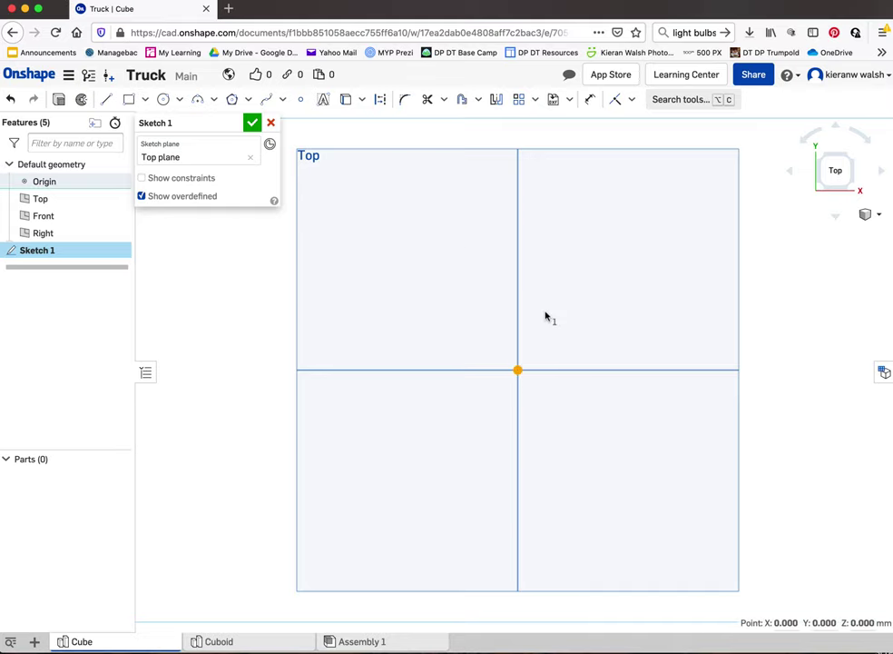
pyautogui.click(129, 100)
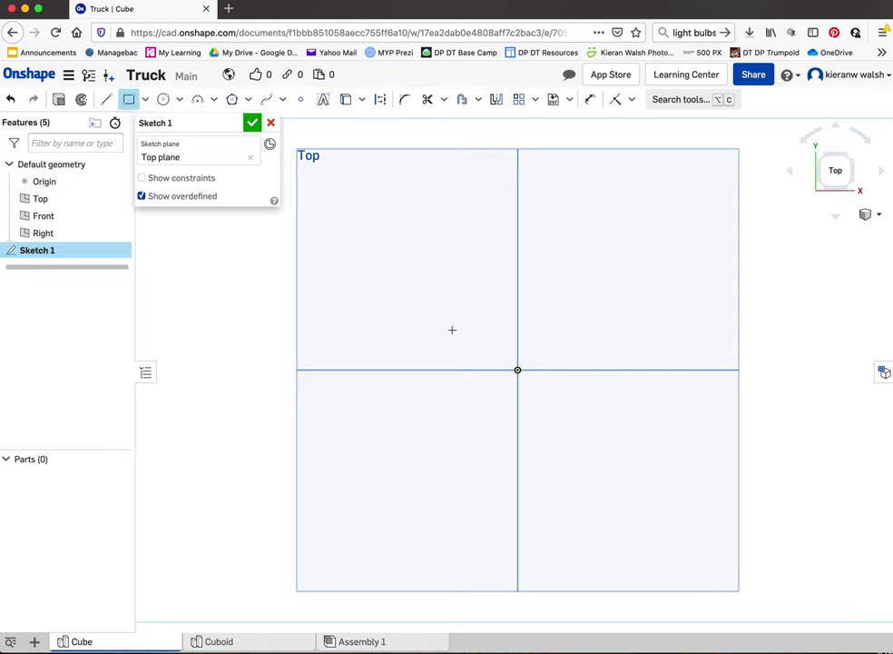
pyautogui.click(518, 370)
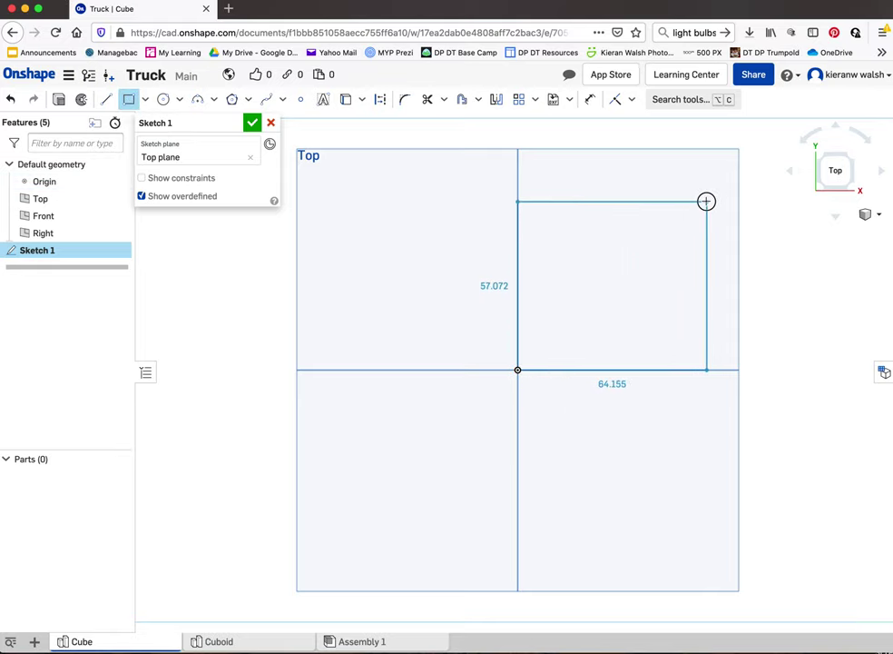
pyautogui.click(706, 201)
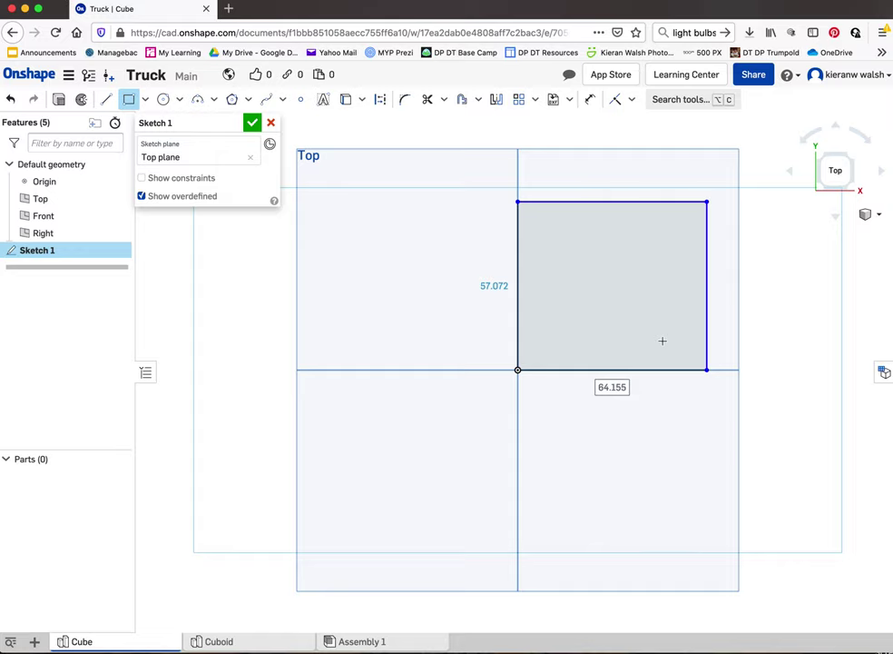
pyautogui.write('30')
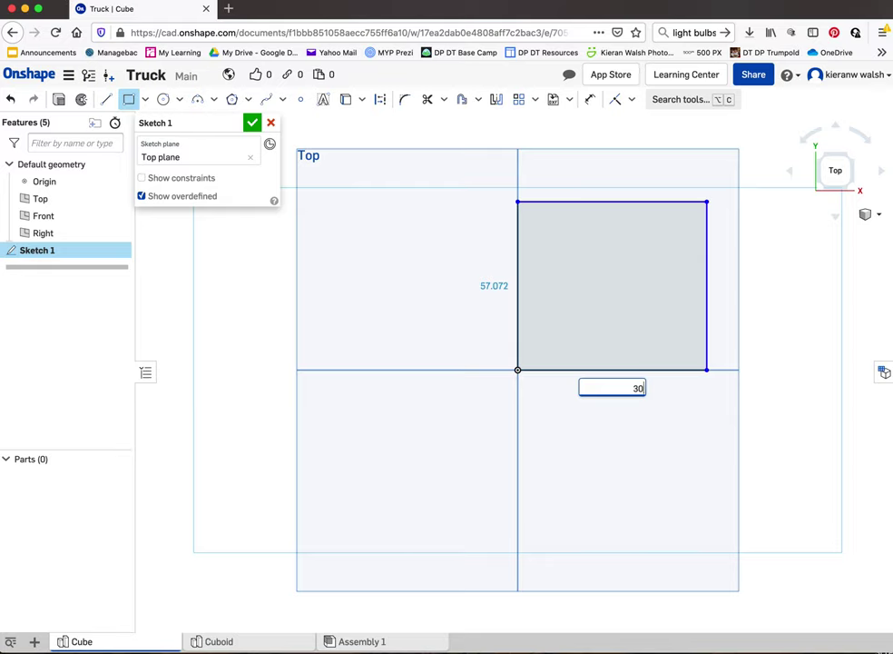
pyautogui.press('Return')
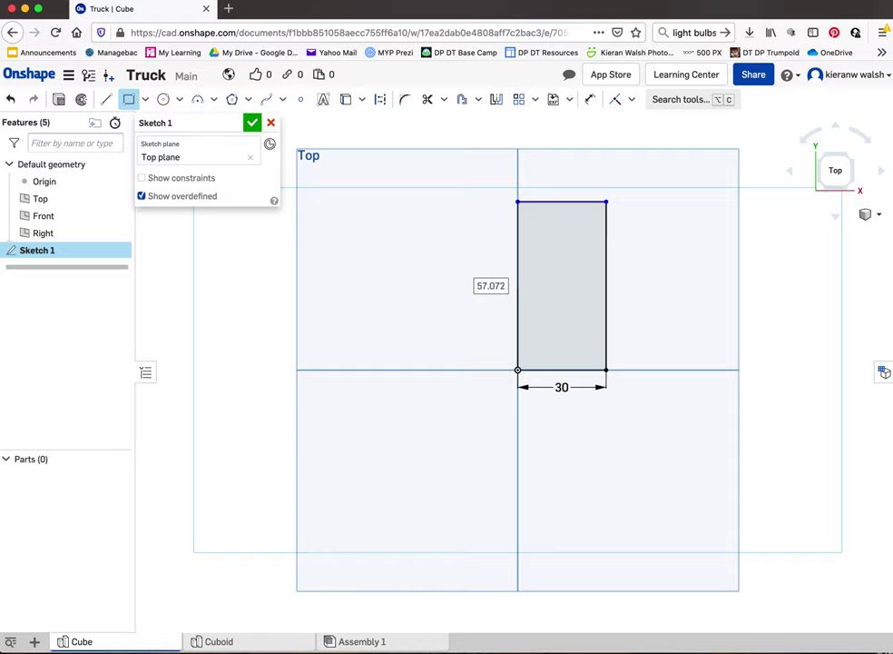
# Set the rectangle's height to 30 mm and finish the sketch
pyautogui.doubleClick(490, 285)
pyautogui.write('30')
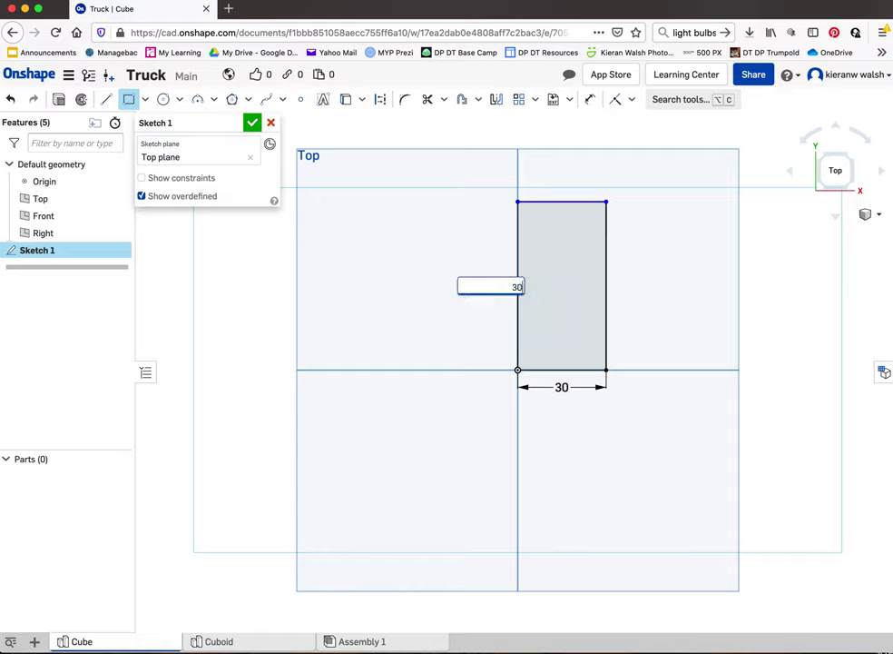
pyautogui.press('Return')
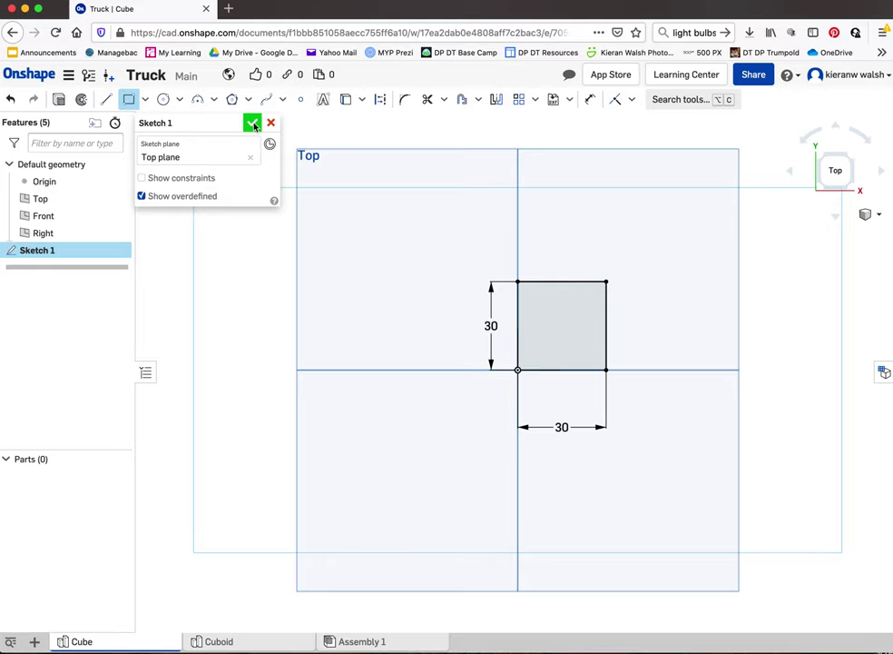
pyautogui.click(254, 123)
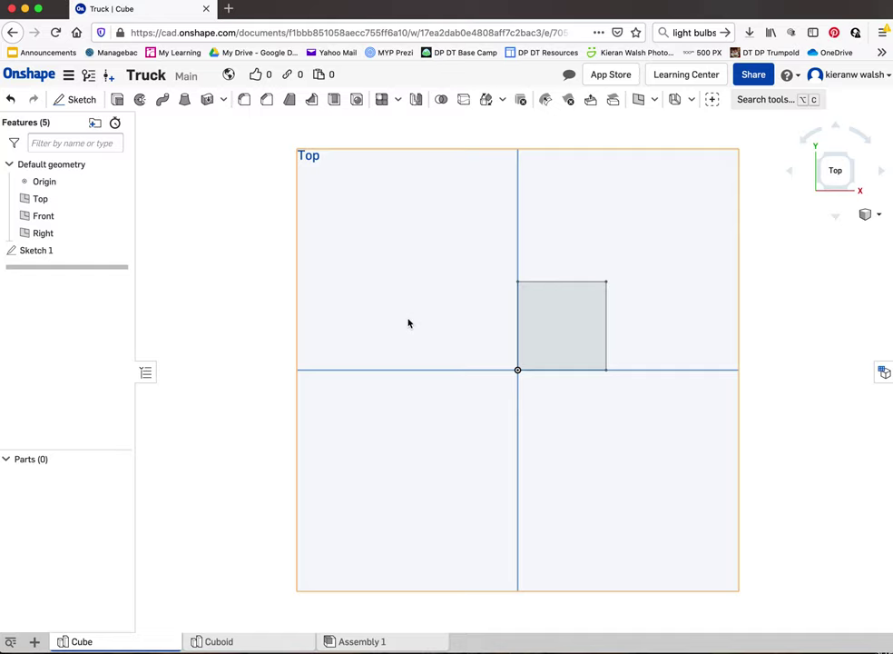
# Start an Extrude feature and examine the square sketch against the three default planes from several orbit angles and zoom levels
pyautogui.click(118, 101)
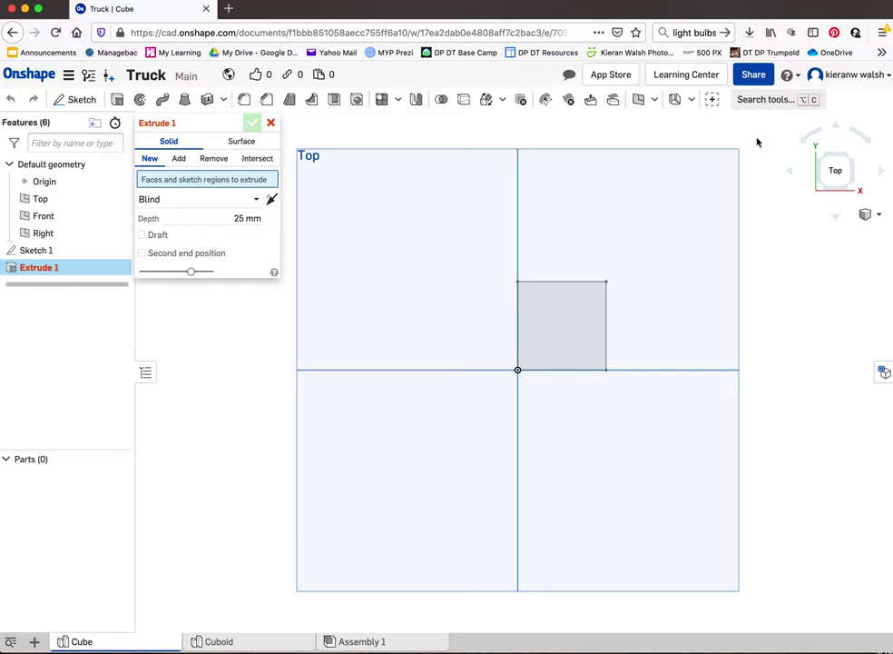
pyautogui.click(839, 132)
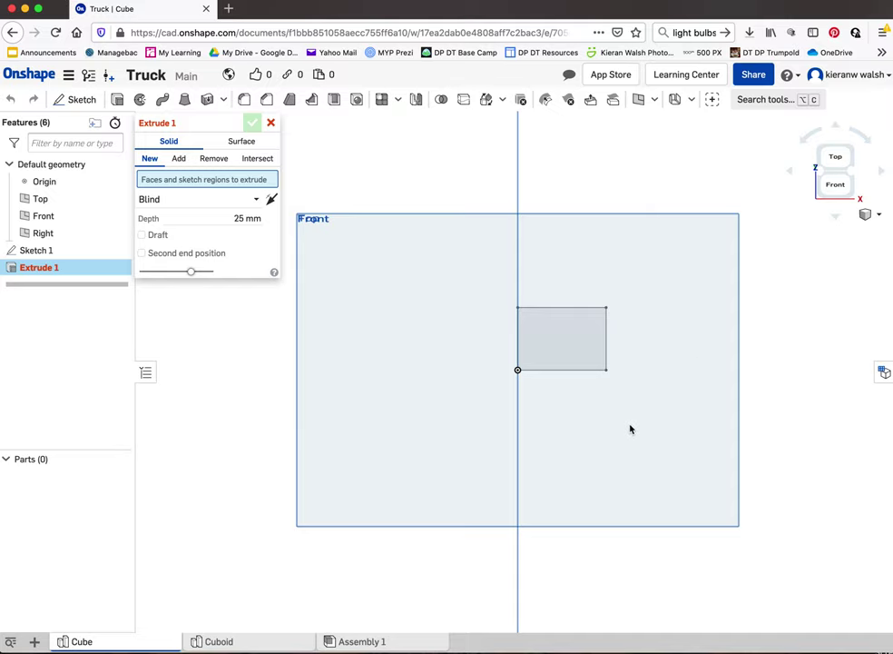
pyautogui.moveTo(631, 428)
pyautogui.mouseDown(button='right')
pyautogui.moveTo(596, 435)
pyautogui.moveTo(618, 426)
pyautogui.moveTo(629, 399)
pyautogui.moveTo(610, 389)
pyautogui.moveTo(592, 425)
pyautogui.moveTo(624, 416)
pyautogui.moveTo(622, 393)
pyautogui.moveTo(599, 413)
pyautogui.moveTo(612, 428)
pyautogui.moveTo(555, 406)
pyautogui.moveTo(517, 405)
pyautogui.moveTo(485, 416)
pyautogui.moveTo(488, 432)
pyautogui.moveTo(554, 414)
pyautogui.moveTo(610, 426)
pyautogui.moveTo(607, 443)
pyautogui.mouseUp(button='right')
pyautogui.scroll(5, 577, 373)
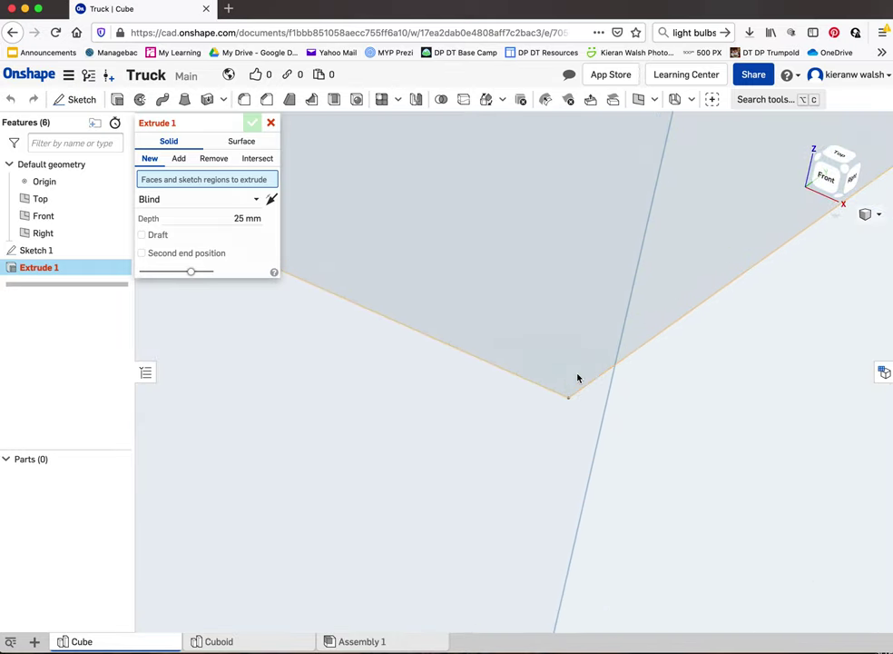
pyautogui.scroll(-8, 578, 376)
pyautogui.scroll(3, 624, 343)
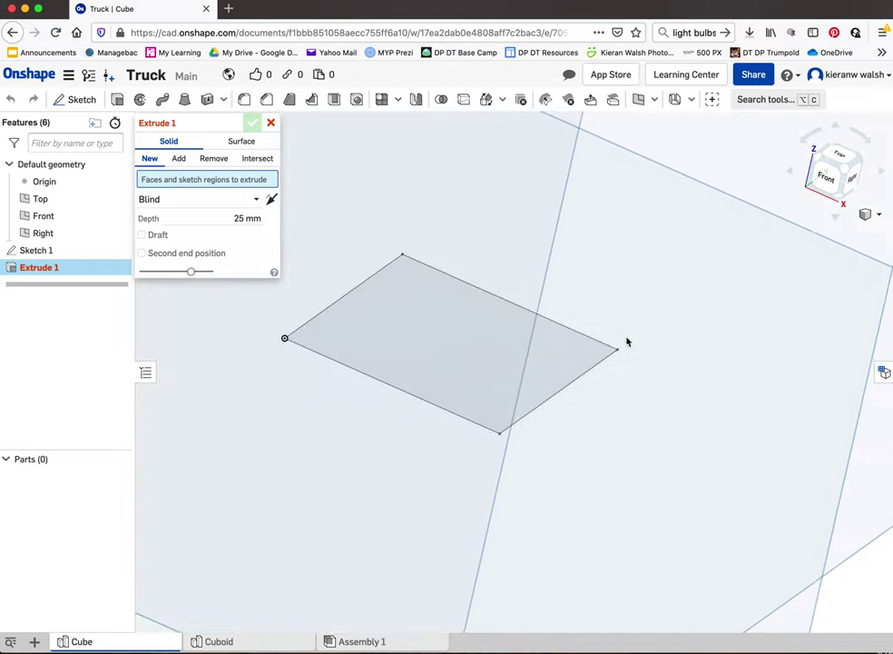
pyautogui.scroll(2, 604, 365)
pyautogui.scroll(-8, 592, 365)
pyautogui.moveTo(530, 389)
pyautogui.mouseDown(button='right')
pyautogui.moveTo(550, 394)
pyautogui.moveTo(520, 389)
pyautogui.mouseUp(button='right')
pyautogui.scroll(5, 570, 364)
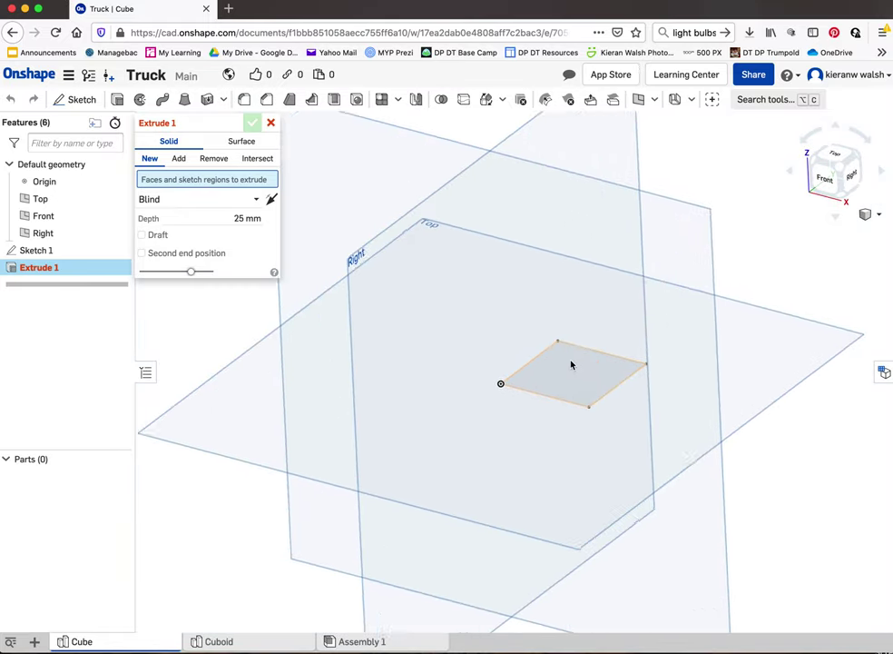
pyautogui.scroll(2, 571, 365)
pyautogui.moveTo(569, 393)
pyautogui.mouseDown(button='right')
pyautogui.moveTo(584, 393)
pyautogui.moveTo(573, 392)
pyautogui.mouseUp(button='right')
pyautogui.scroll(-2, 573, 392)
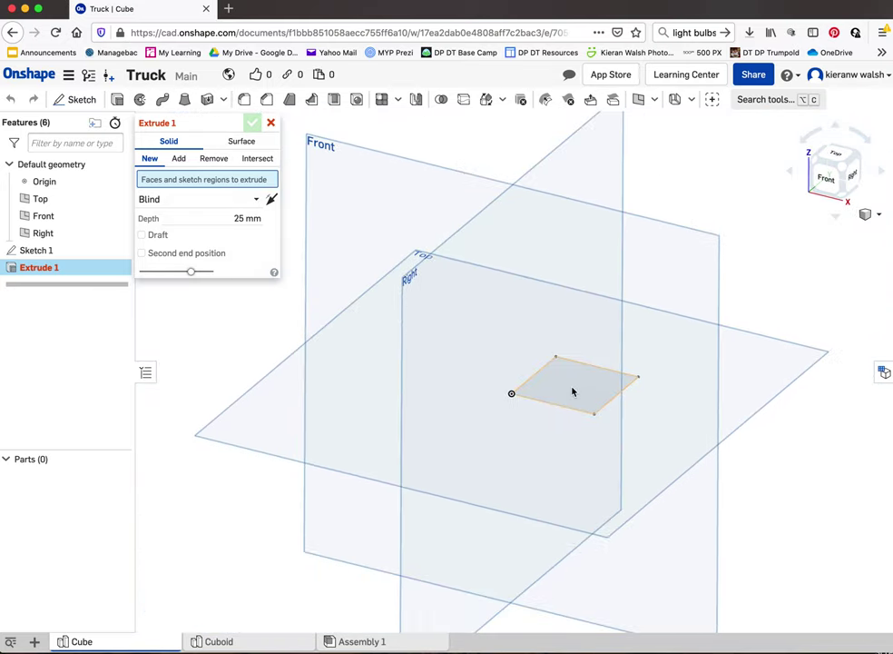
pyautogui.scroll(-2, 573, 392)
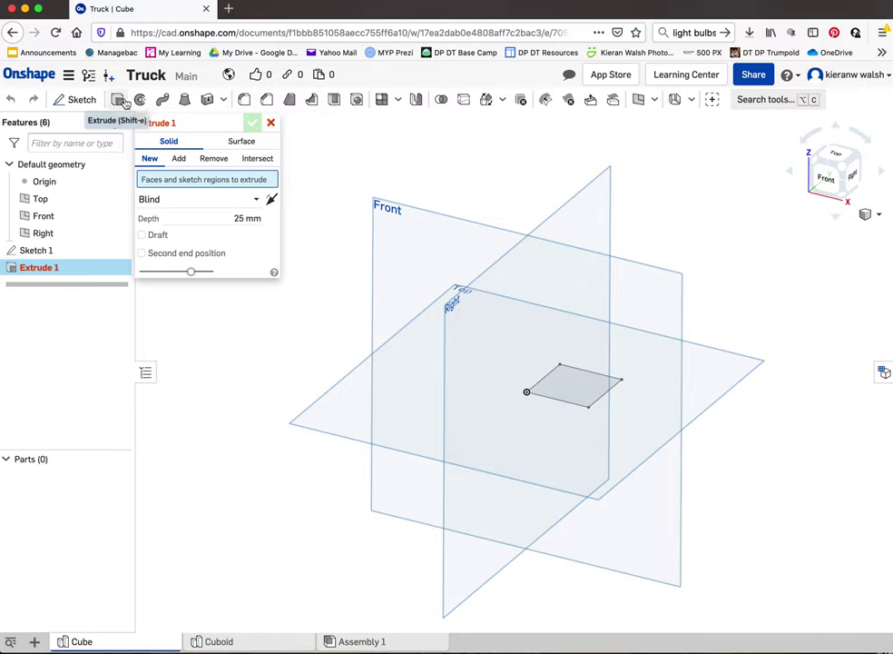
pyautogui.scroll(3, 588, 390)
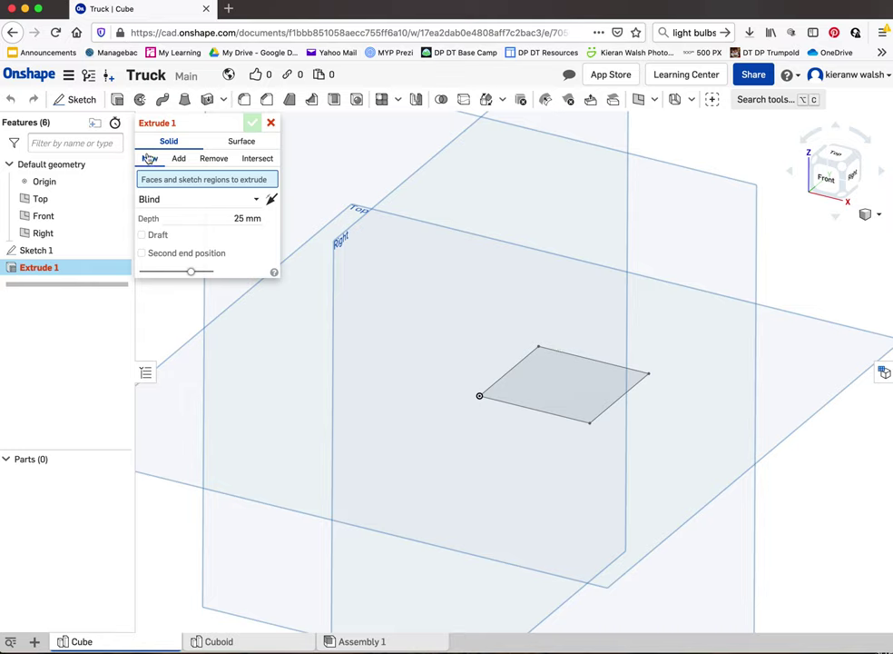
# Extrude the square sketch region as a new solid with a Blind depth of 30 mm
pyautogui.click(249, 218)
pyautogui.write('30')
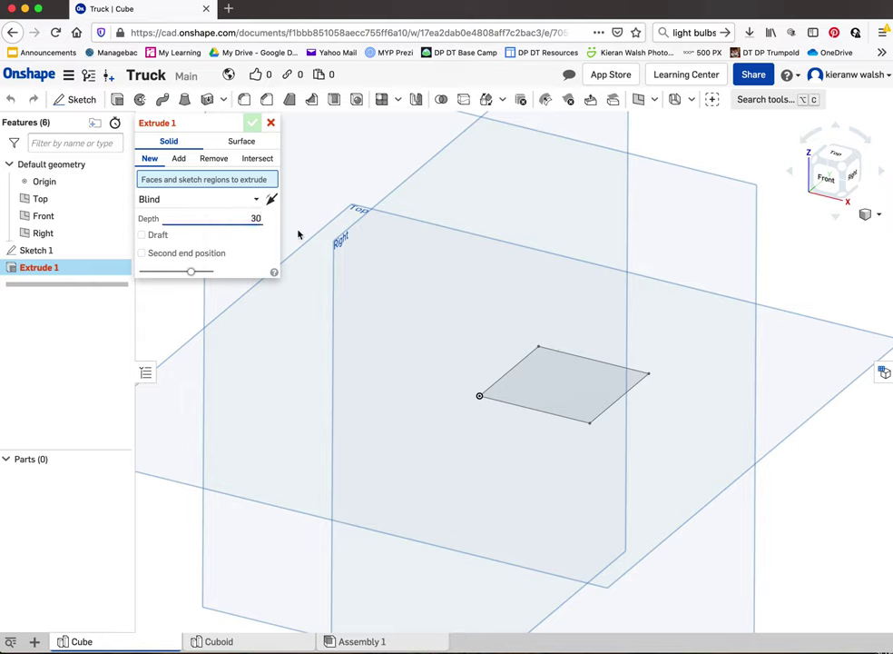
pyautogui.press('Return')
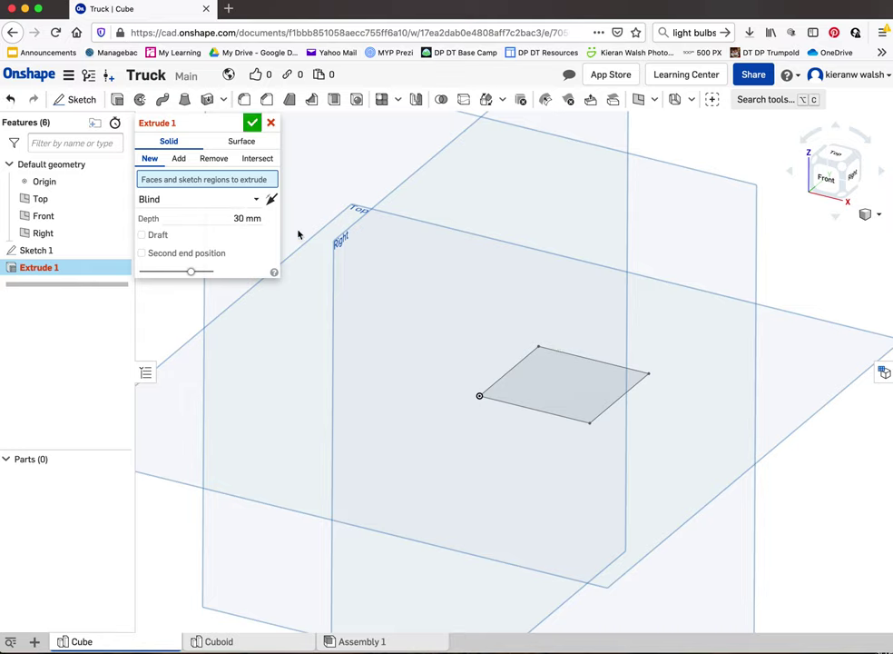
pyautogui.click(526, 363)
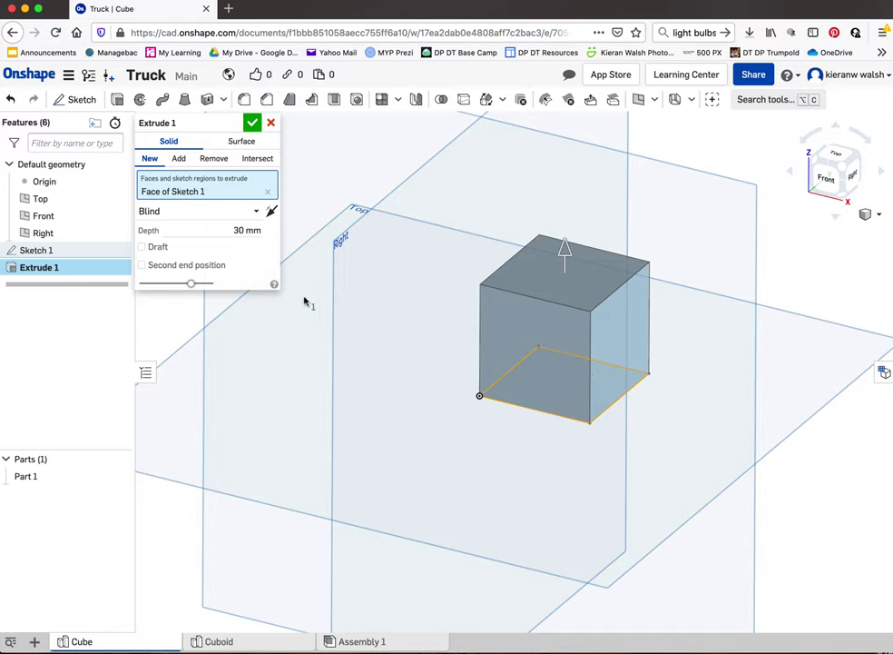
pyautogui.click(253, 124)
# Examine all sides of the extruded cube, using the Left and Bottom views and several orbit angles
pyautogui.moveTo(253, 123); pyautogui.dragTo(328, 393, button='right')
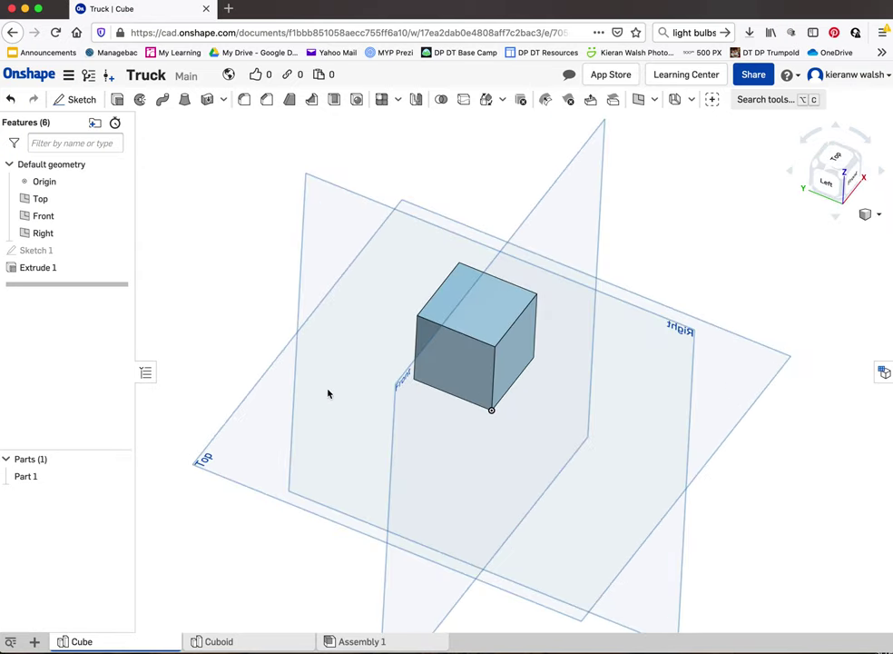
pyautogui.click(828, 183)
pyautogui.click(841, 131)
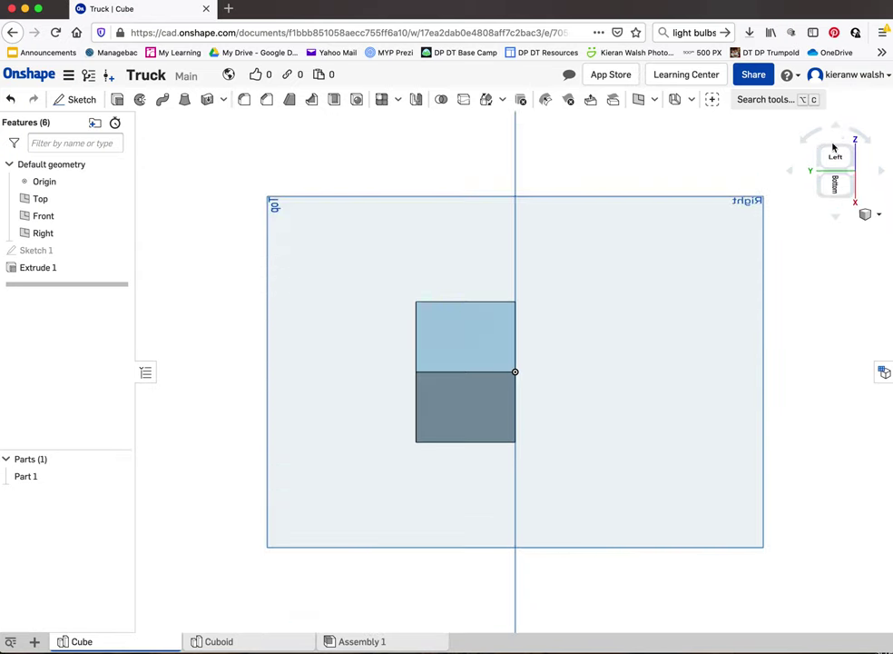
pyautogui.click(789, 173)
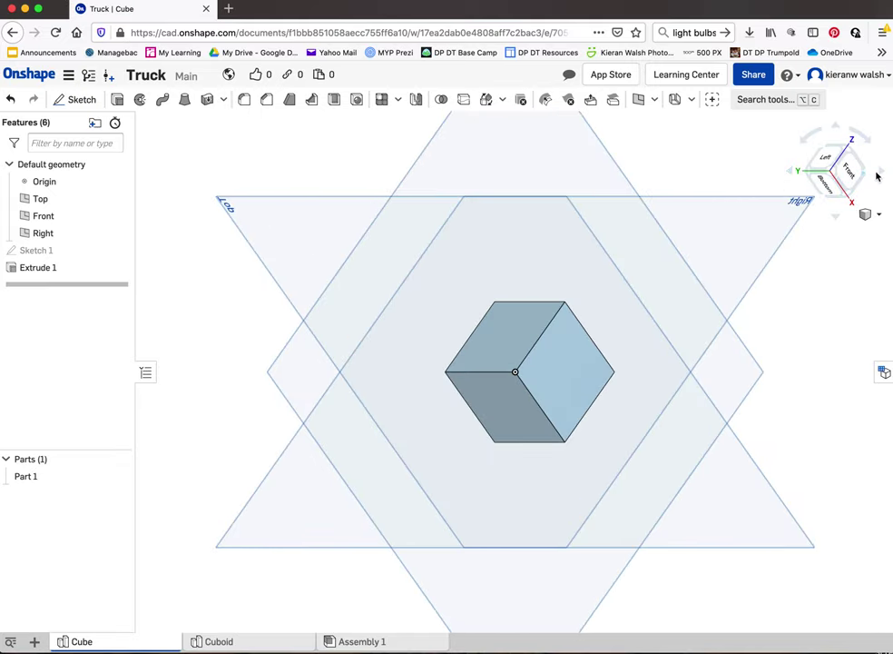
pyautogui.click(879, 173)
pyautogui.click(840, 132)
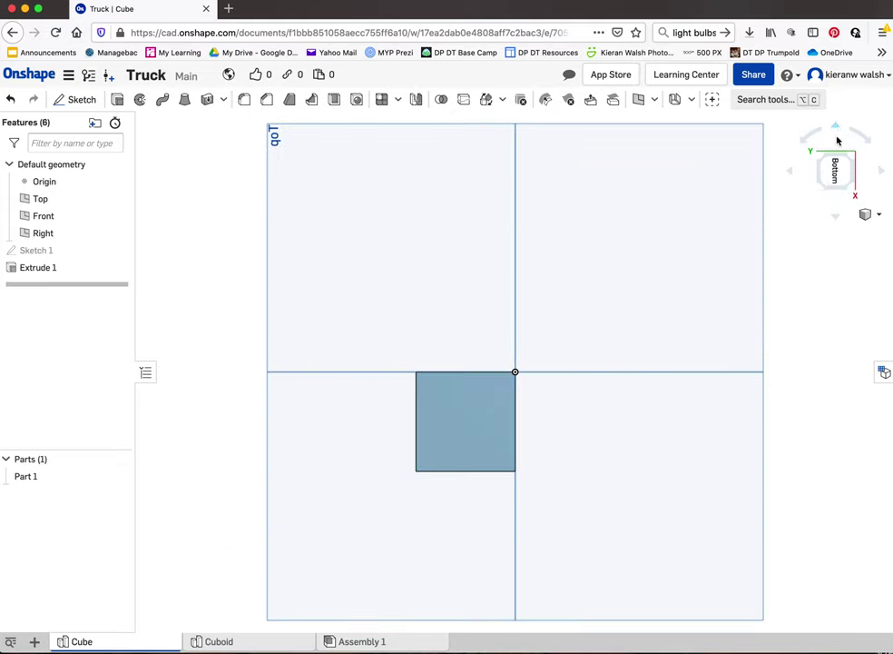
pyautogui.click(833, 216)
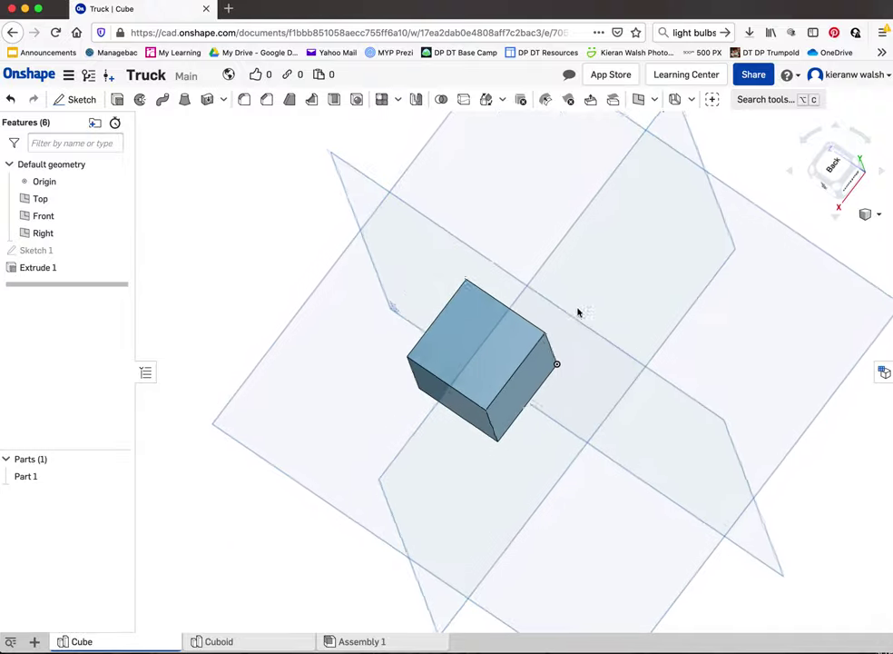
pyautogui.moveTo(577, 312); pyautogui.dragTo(478, 331, button='right')
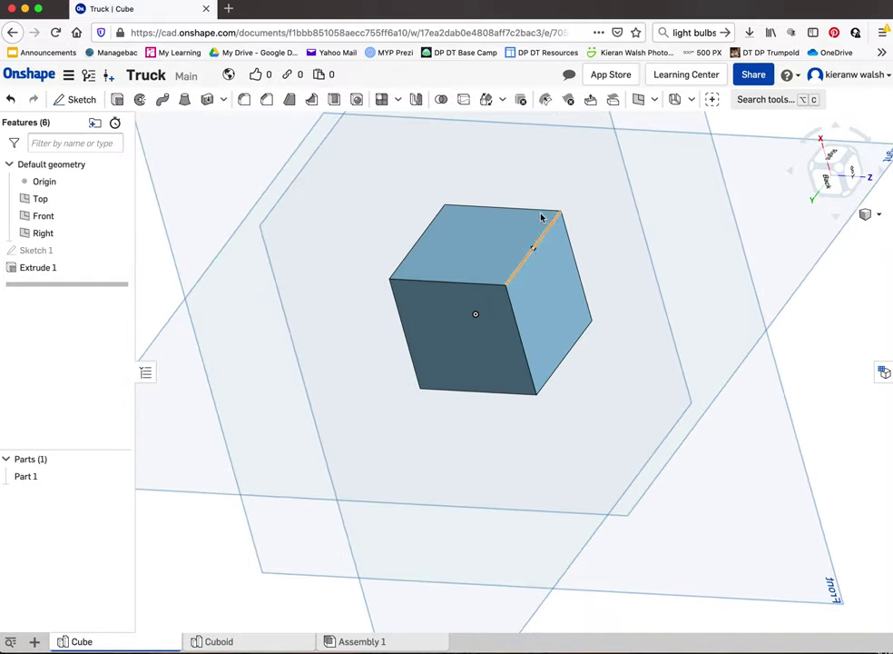
pyautogui.moveTo(505, 261); pyautogui.dragTo(463, 311, button='right')
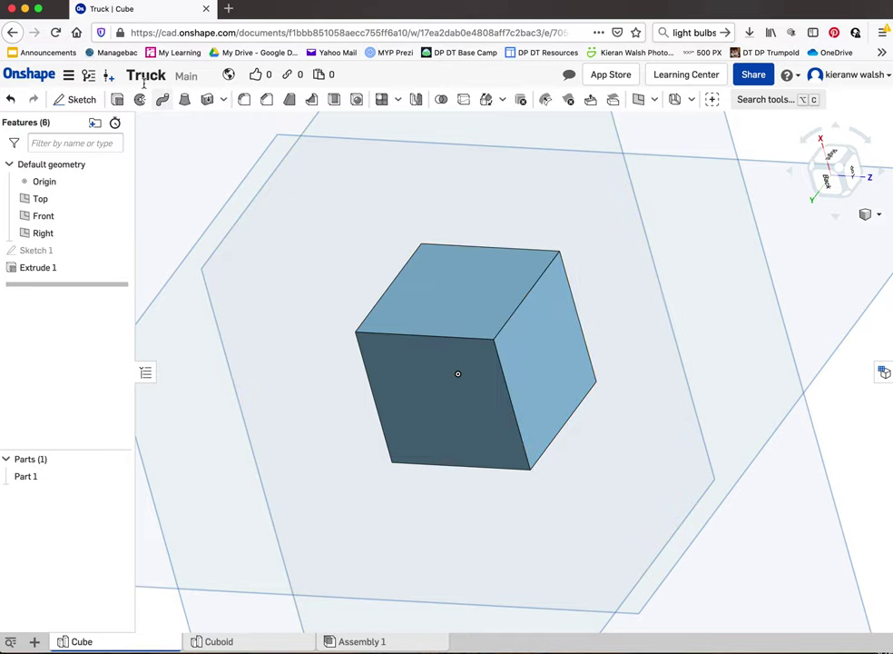
# Start a sketch on the cube's back face and view that face straight on
pyautogui.click(77, 99)
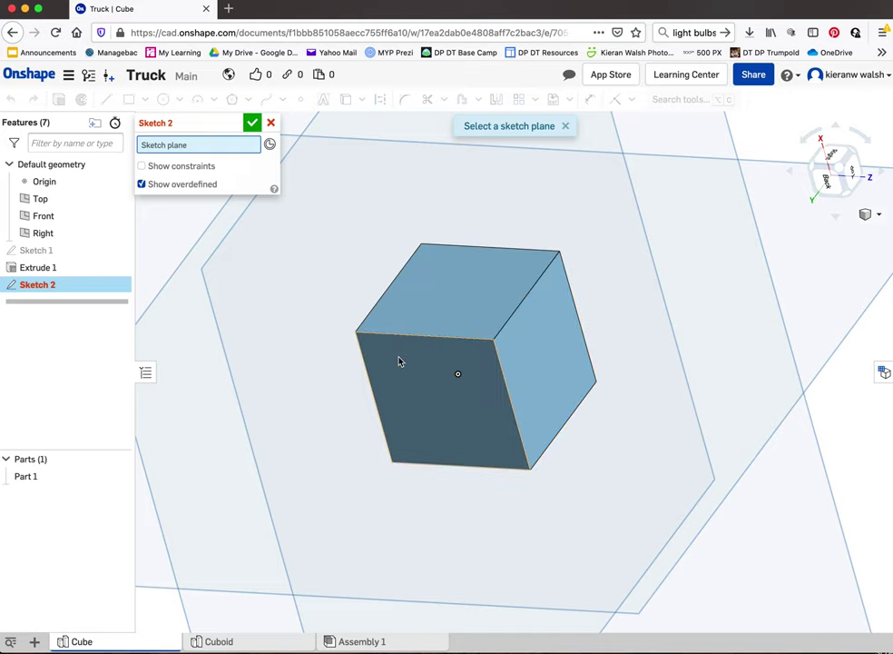
pyautogui.click(460, 346)
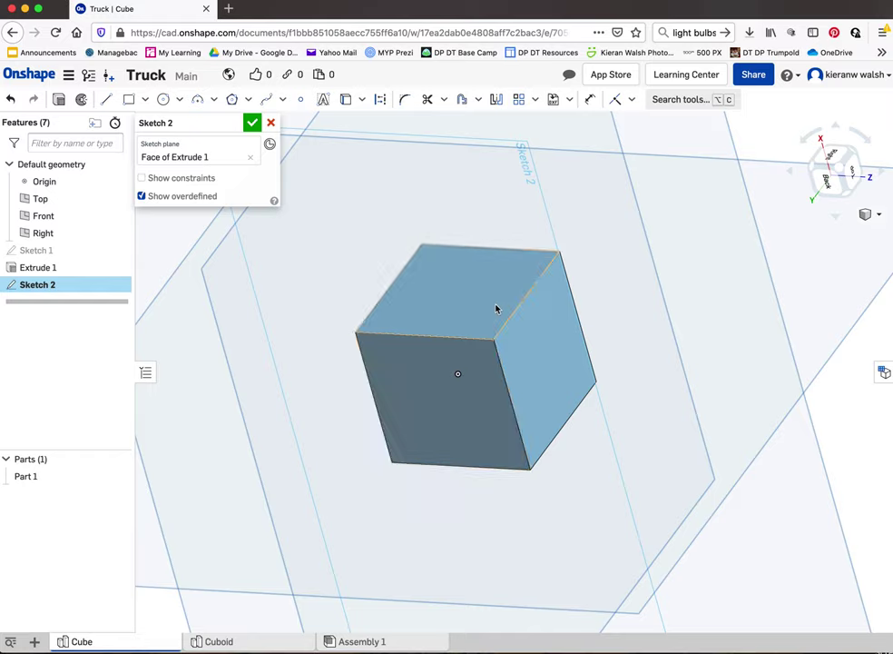
pyautogui.click(827, 180)
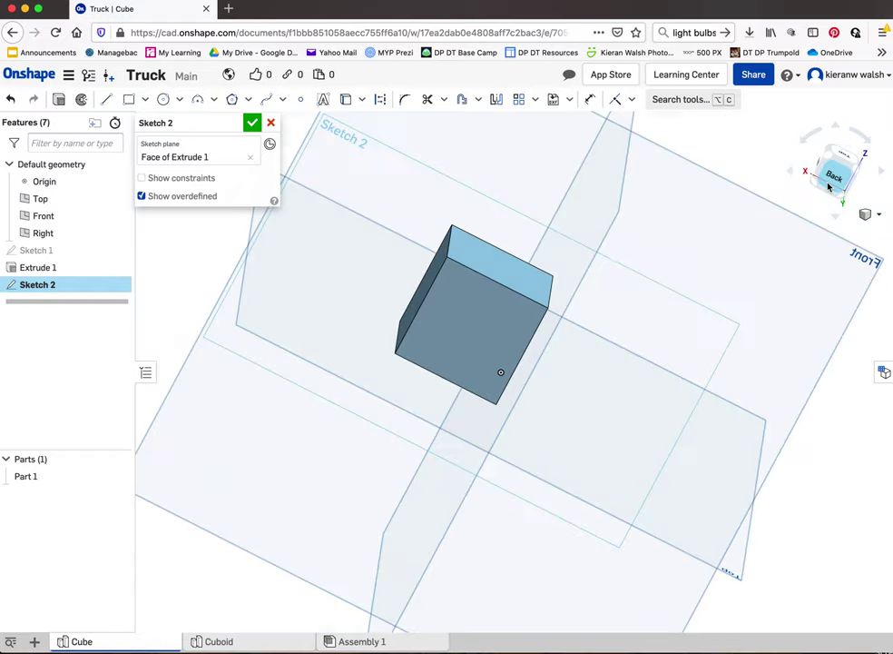
pyautogui.scroll(5, 454, 373)
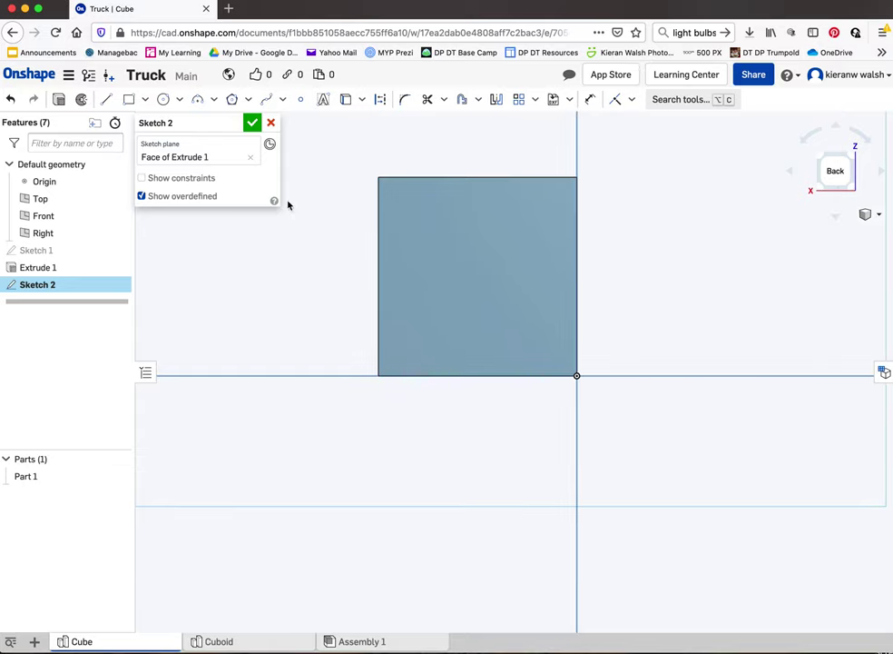
# Sketch a circle centred on the cube's back face, set its diameter to 12 mm, and finish the sketch
pyautogui.click(165, 102)
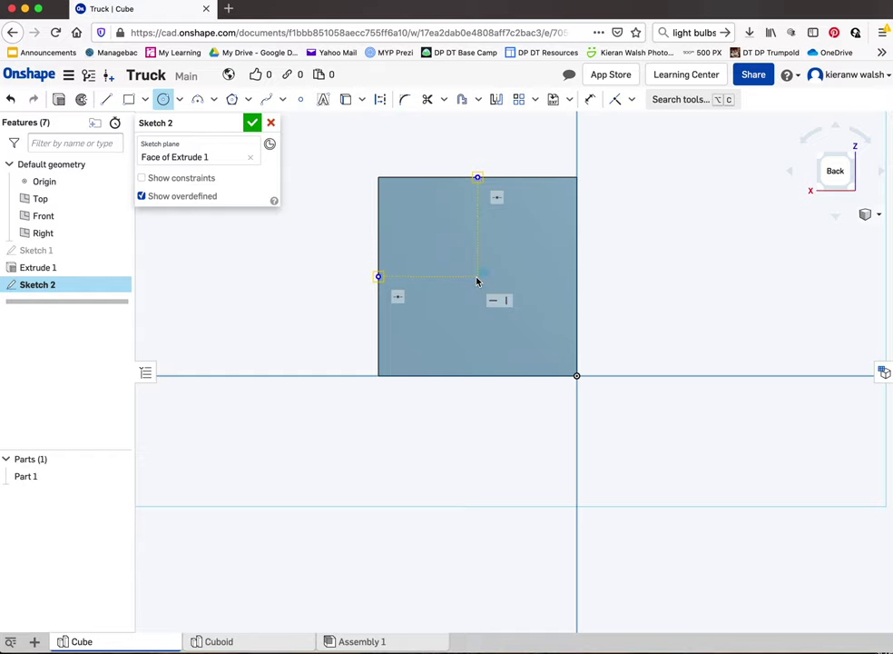
pyautogui.click(477, 277)
pyautogui.click(506, 259)
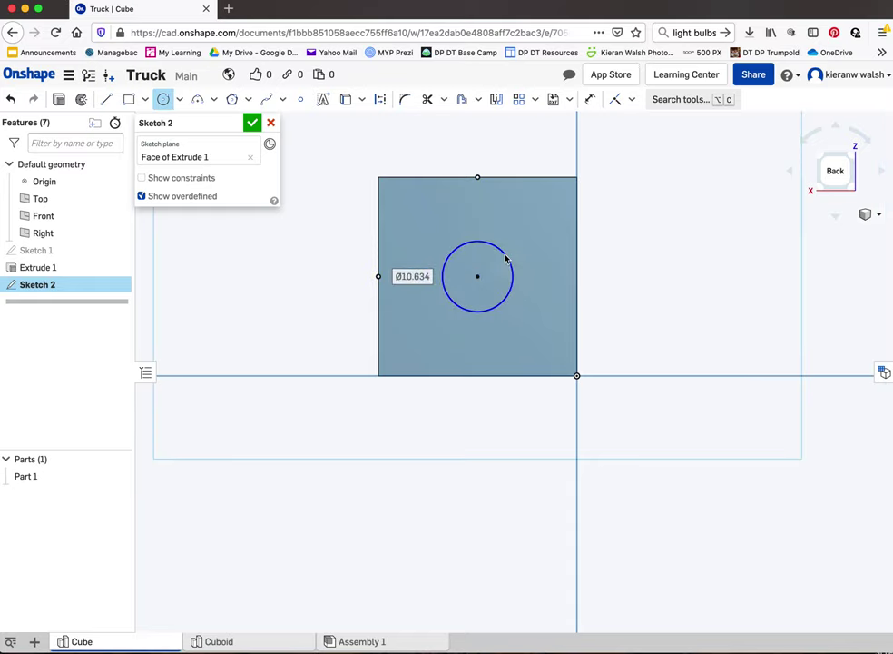
pyautogui.write('12')
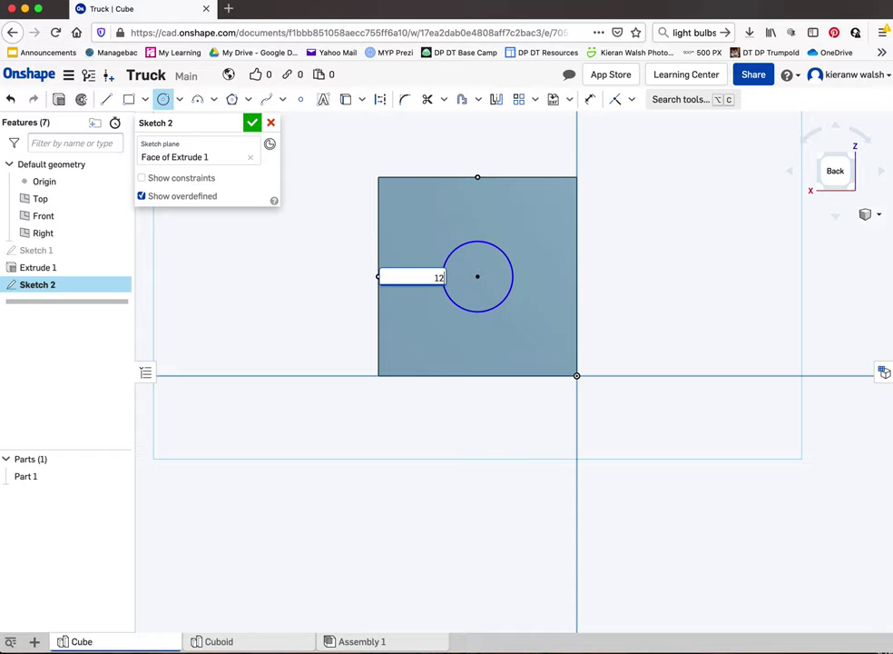
pyautogui.press('Return')
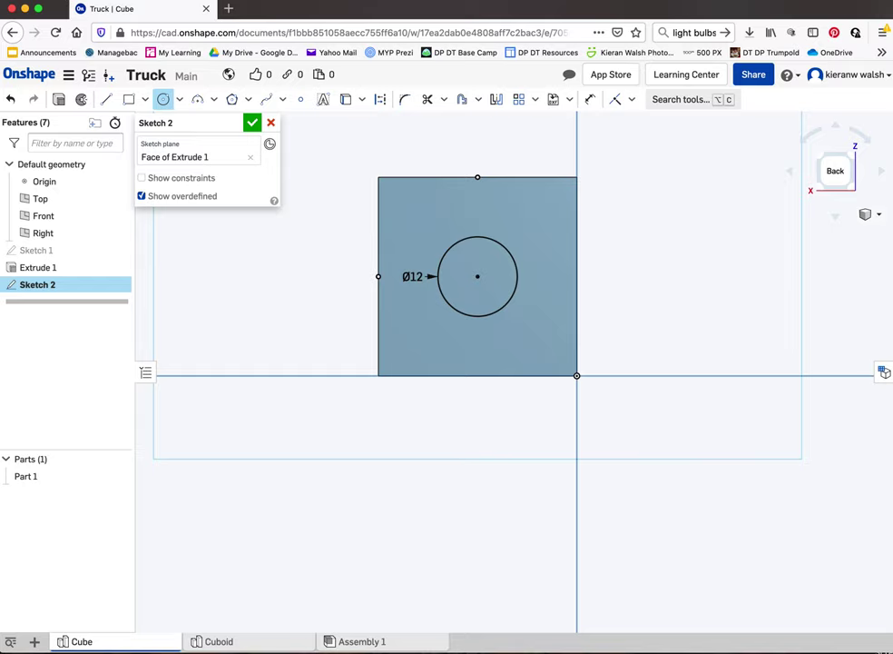
pyautogui.click(254, 123)
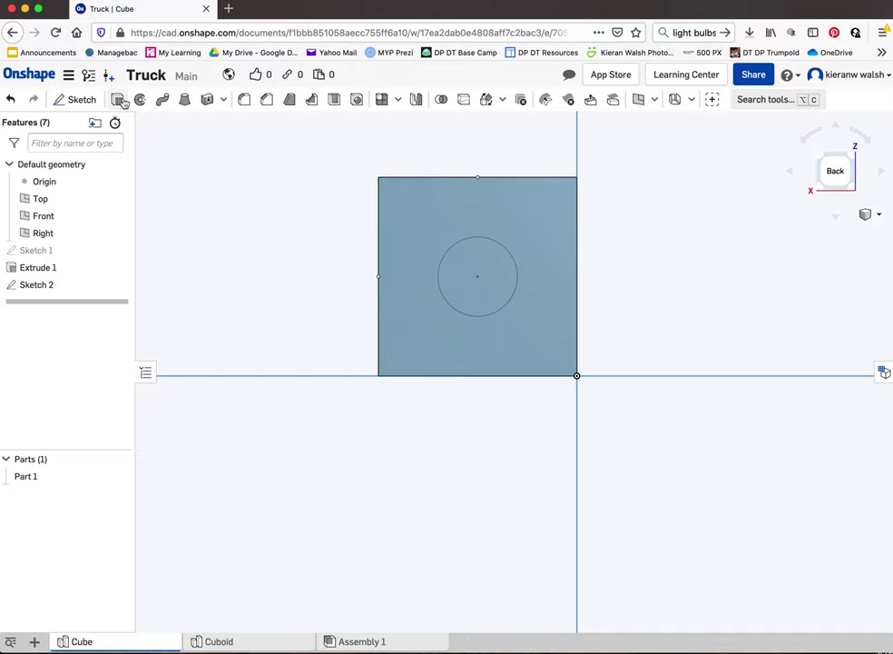
# Extrude the 12 mm circle on the cube's back face as a Remove operation to cut material from the cube
pyautogui.moveTo(345, 314); pyautogui.dragTo(351, 277, button='right')
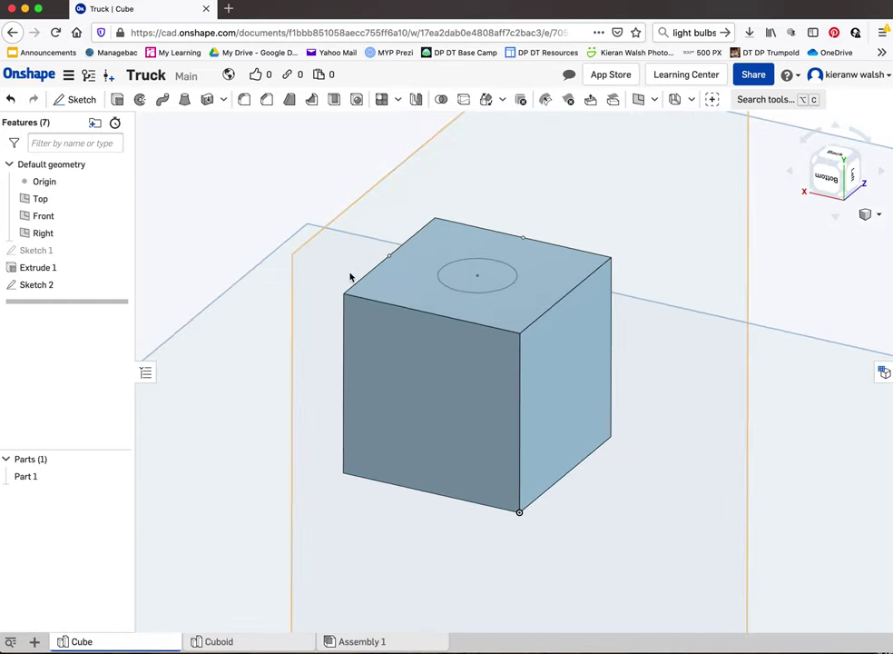
pyautogui.click(116, 99)
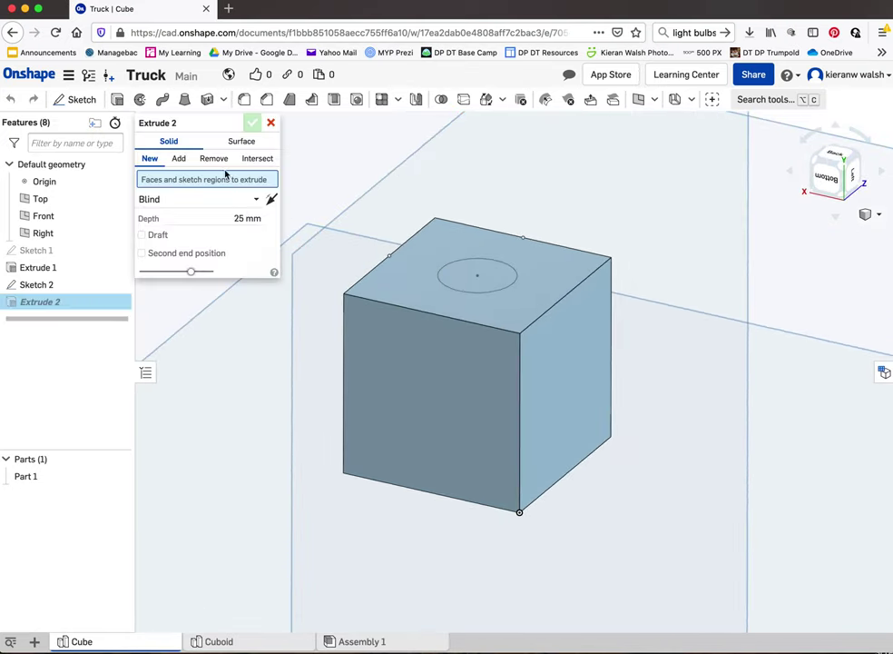
pyautogui.click(457, 290)
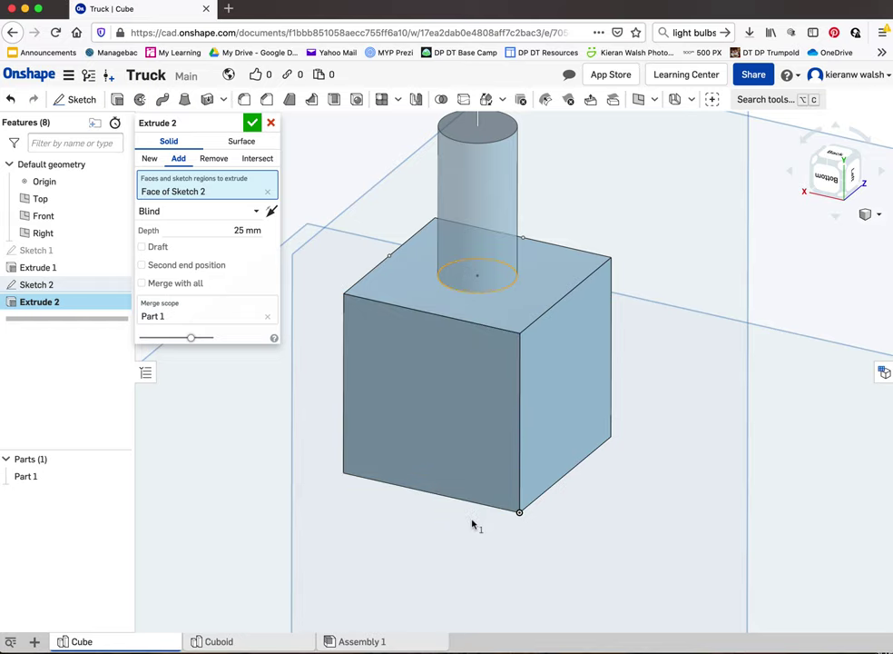
pyautogui.click(215, 159)
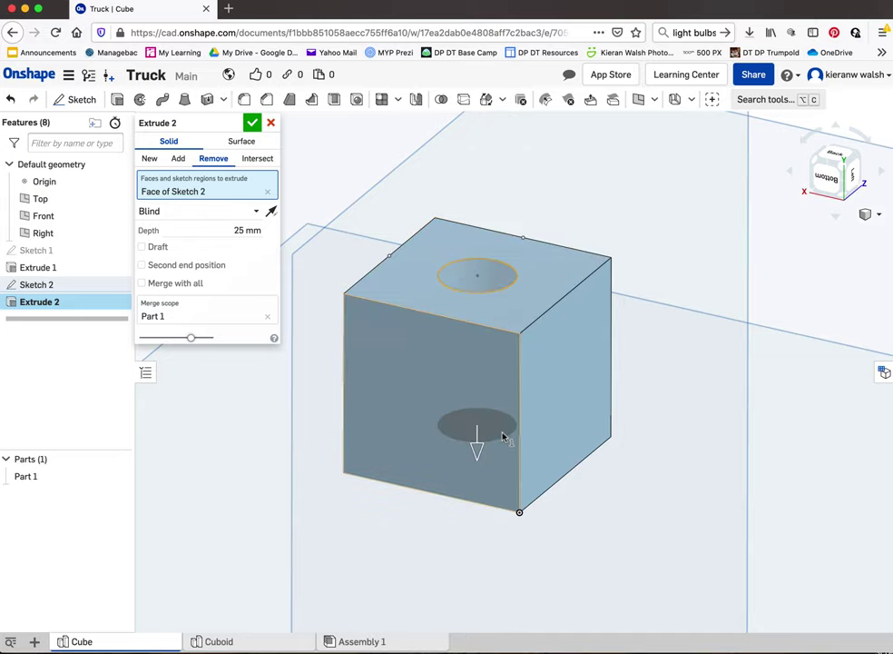
# Extend the circular cut's Blind depth to 34 mm, past the cube's opposite face, and accept the extrude
pyautogui.moveTo(476, 399); pyautogui.dragTo(439, 410, button='right')
pyautogui.scroll(3, 293, 379)
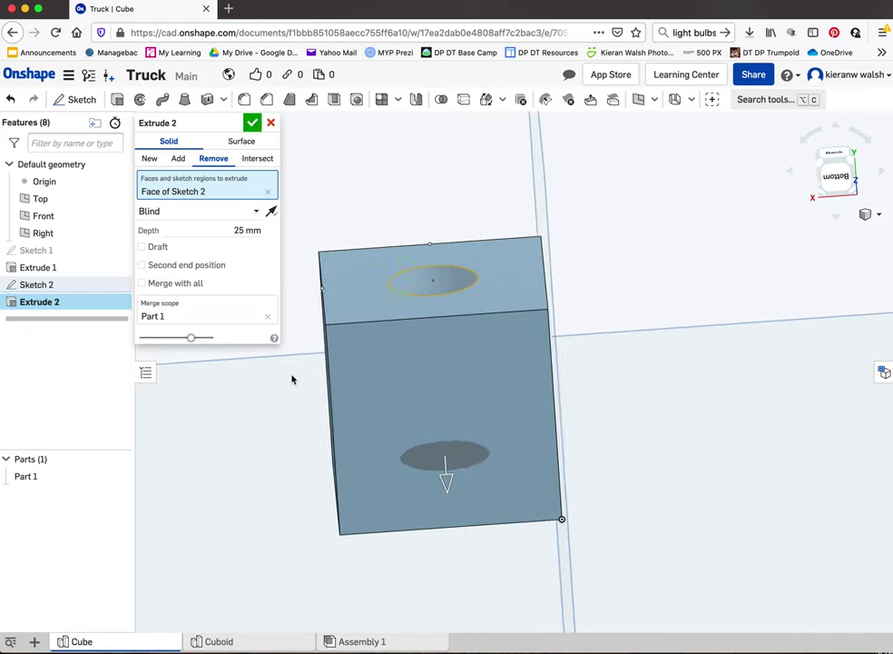
pyautogui.moveTo(507, 458)
pyautogui.mouseDown(button='right')
pyautogui.moveTo(531, 422)
pyautogui.moveTo(542, 436)
pyautogui.moveTo(522, 458)
pyautogui.moveTo(431, 413)
pyautogui.mouseUp(button='right')
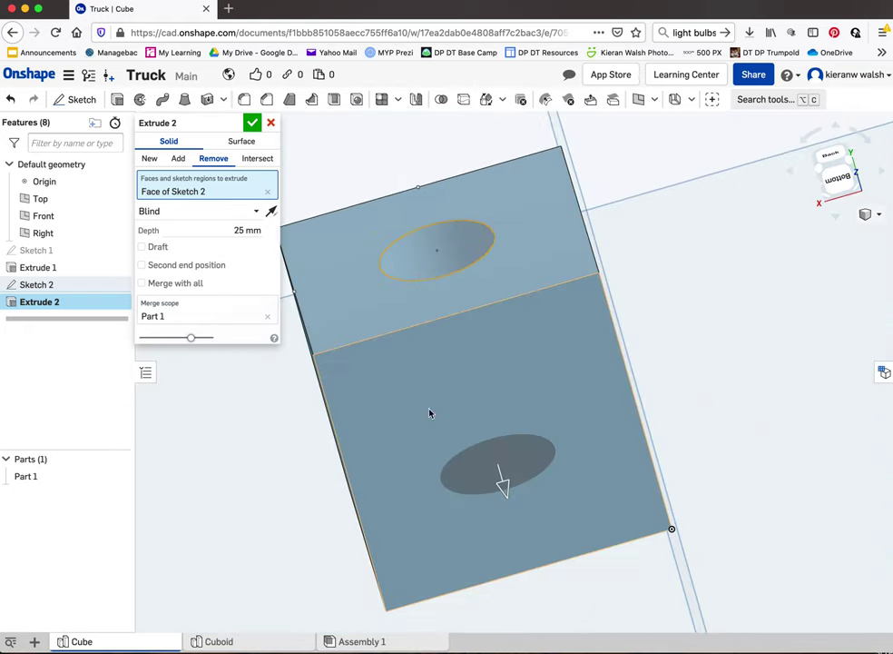
pyautogui.moveTo(492, 358); pyautogui.dragTo(376, 482, button='right')
pyautogui.click(247, 230)
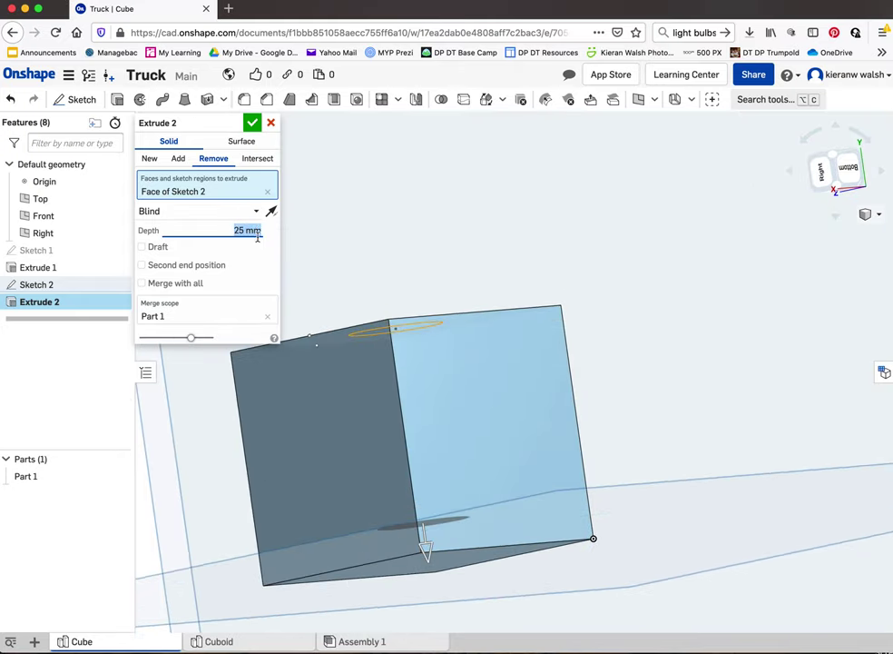
pyautogui.moveTo(425, 544); pyautogui.dragTo(438, 626)
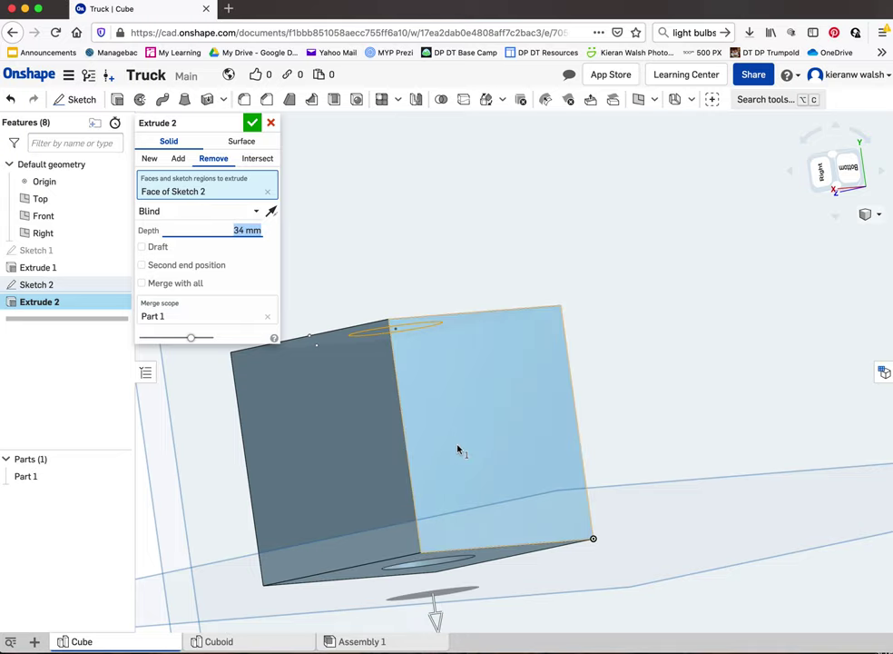
pyautogui.scroll(-4, 459, 448)
pyautogui.moveTo(459, 448); pyautogui.dragTo(347, 497, button='right')
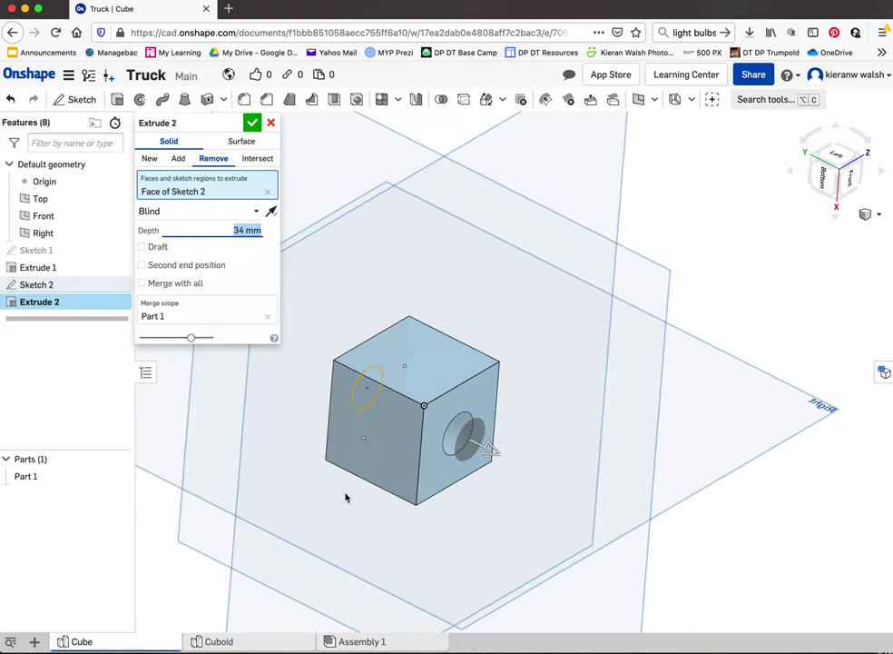
pyautogui.click(252, 124)
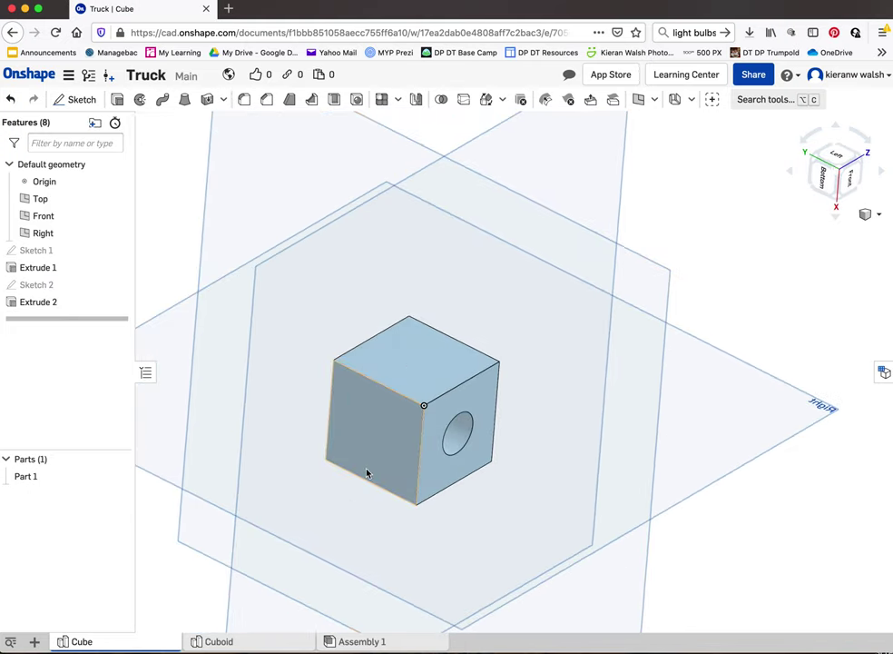
# Start a sketch on the cube's bottom face and view that face straight on
pyautogui.scroll(5, 334, 412)
pyautogui.click(71, 100)
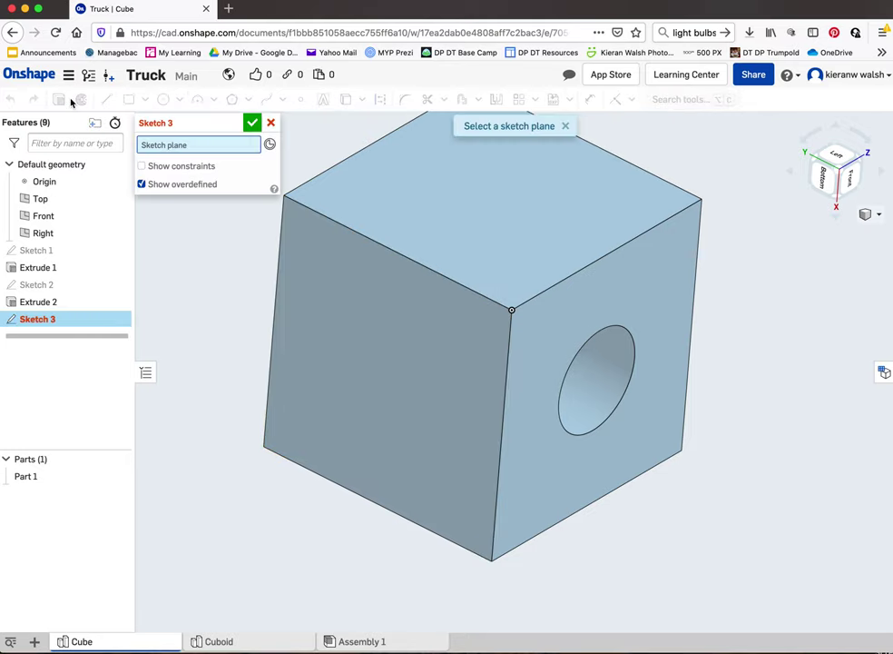
pyautogui.click(348, 238)
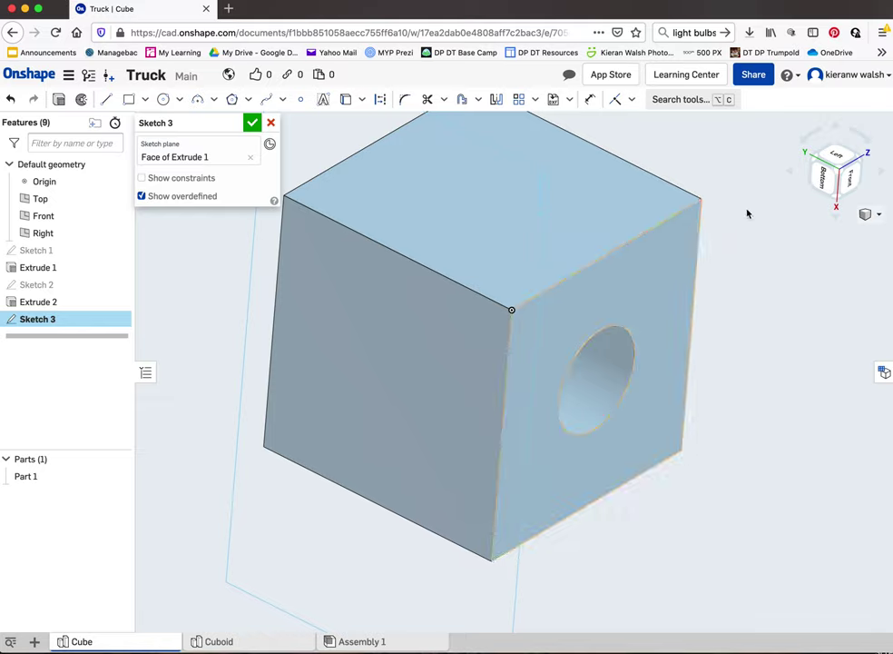
pyautogui.click(824, 181)
pyautogui.scroll(5, 580, 462)
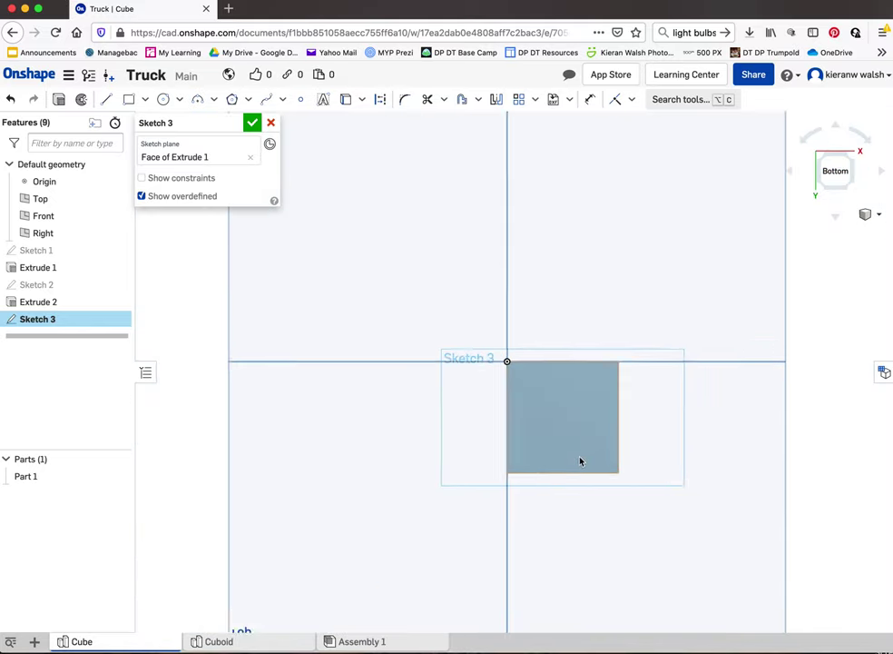
pyautogui.scroll(3, 526, 418)
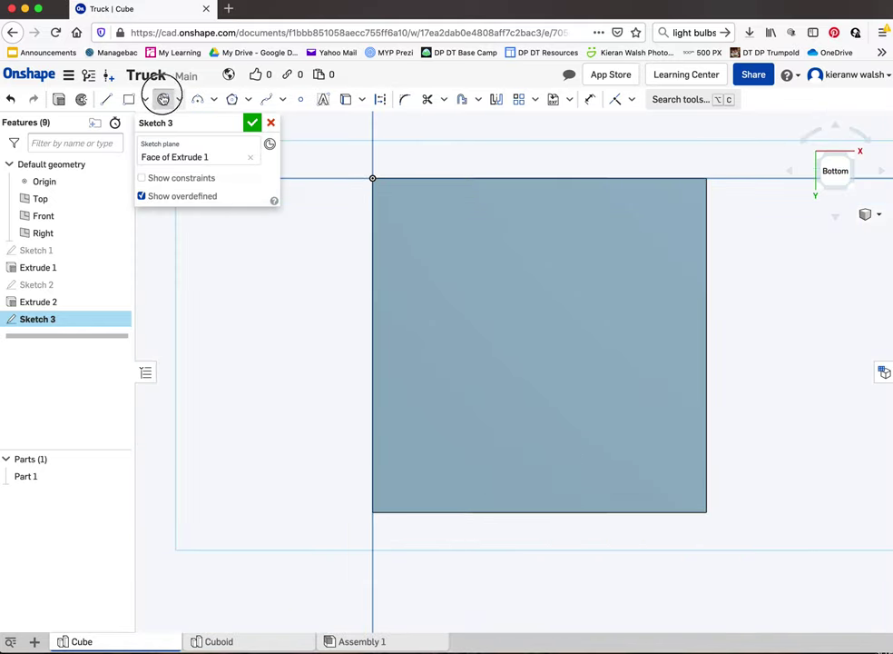
# Sketch a circle centred on the bottom face using the edge midpoints, set its diameter to 12 mm, and finish the sketch
pyautogui.click(164, 99)
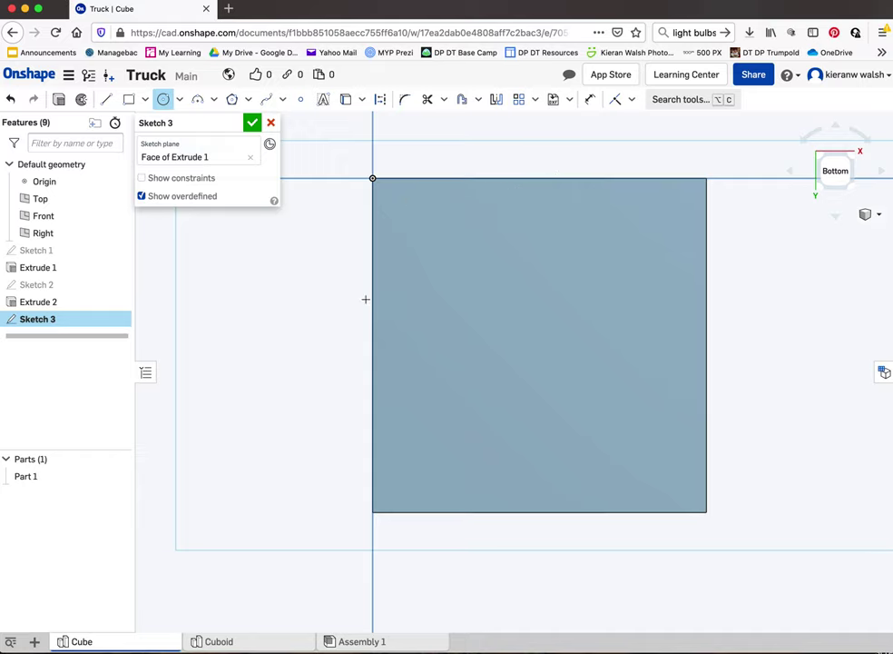
pyautogui.click(372, 344)
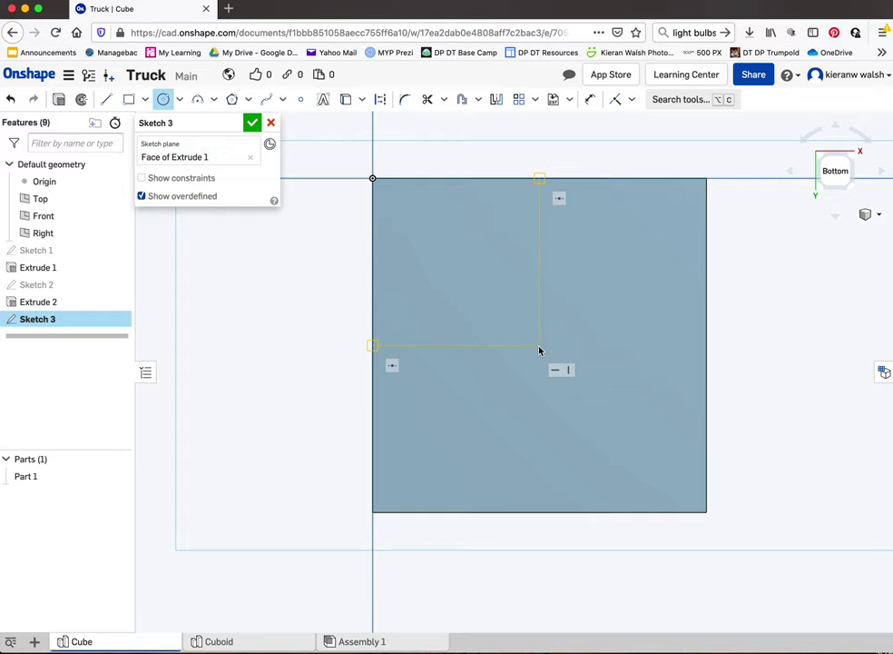
pyautogui.click(539, 345)
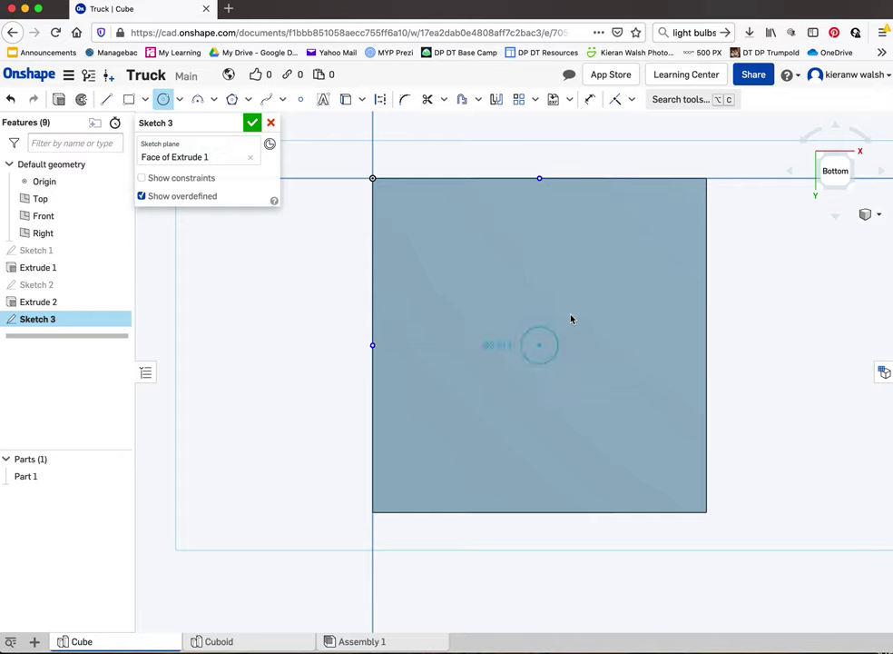
pyautogui.click(599, 298)
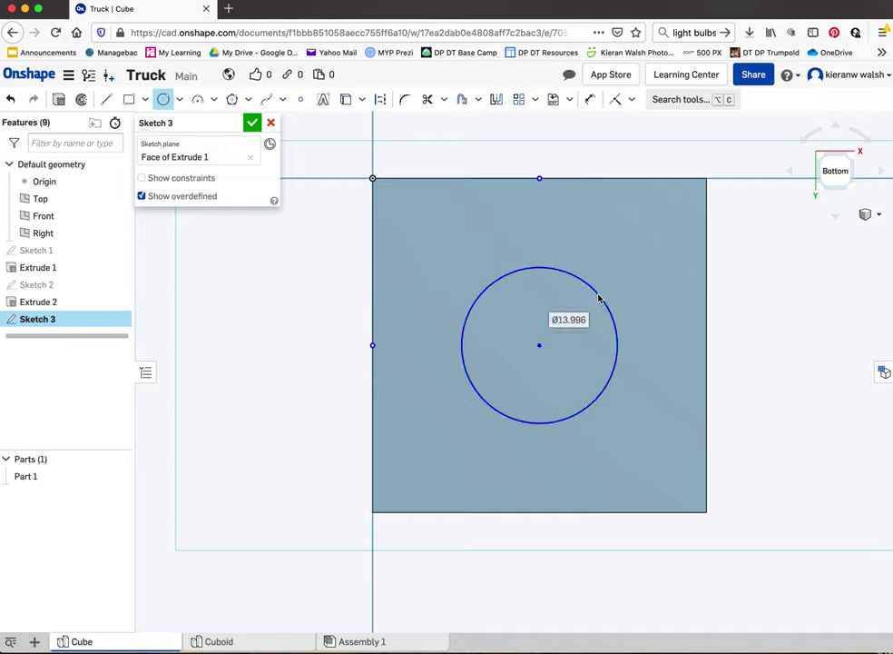
pyautogui.write('1')
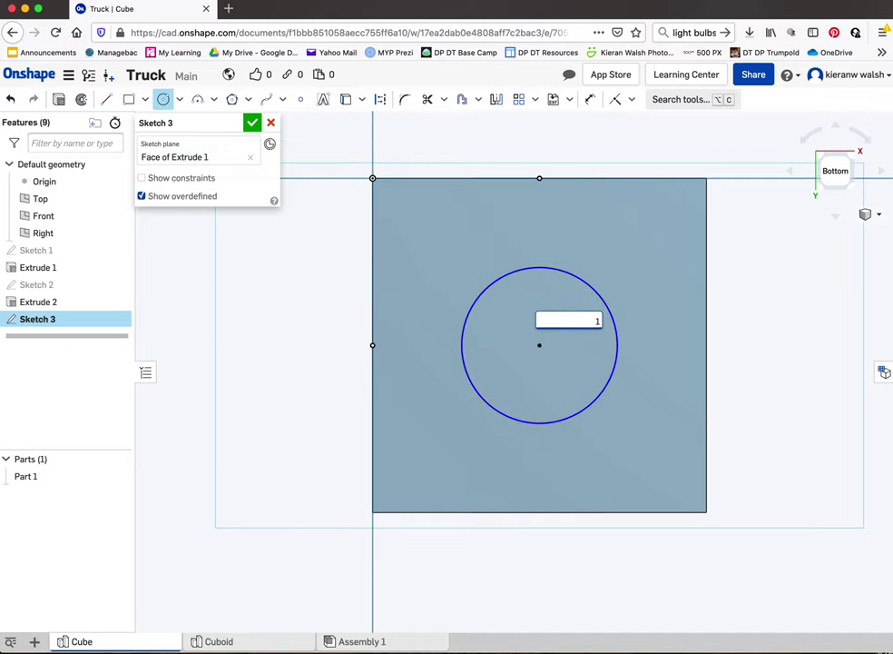
pyautogui.write('2')
pyautogui.press('Return')
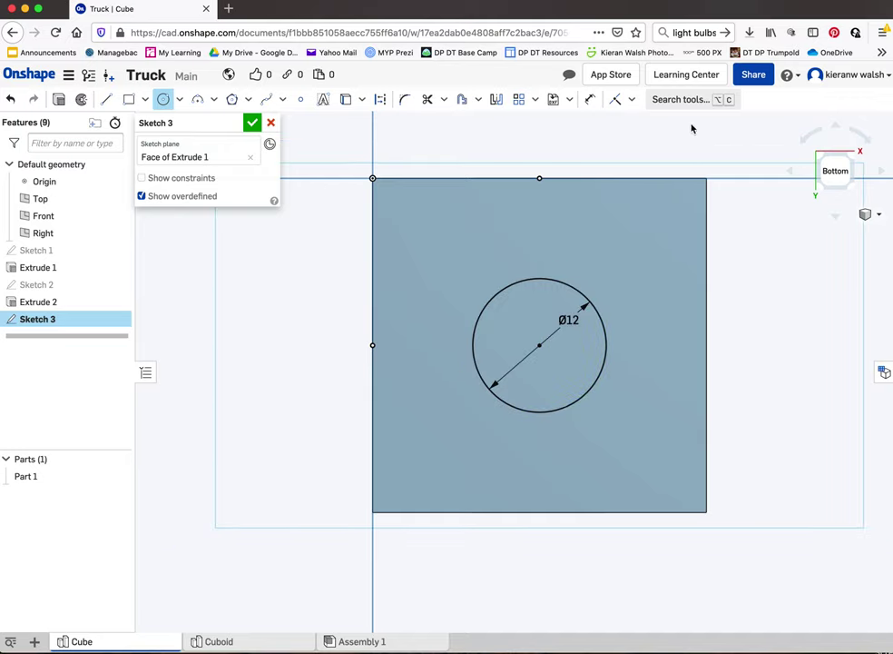
pyautogui.click(251, 125)
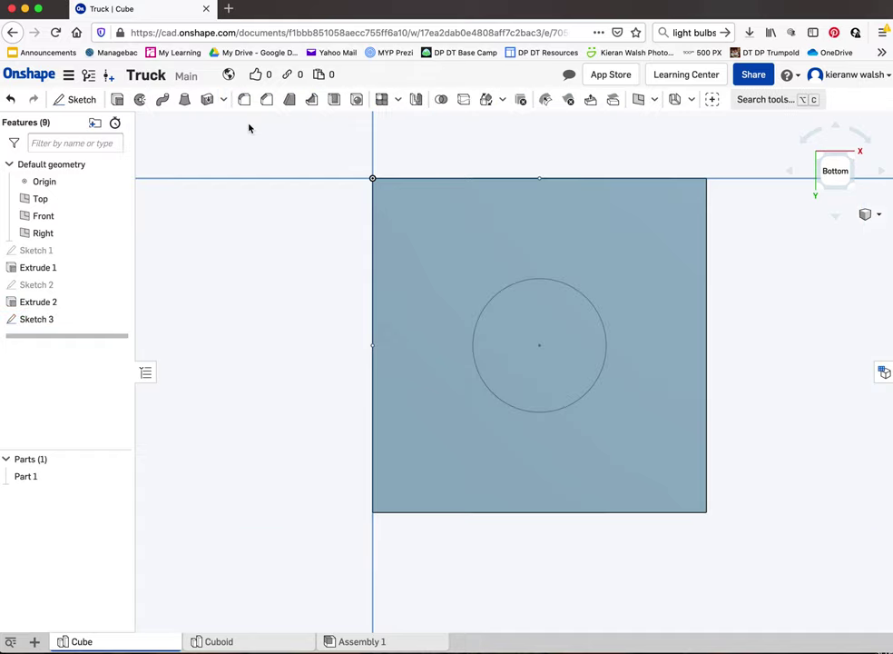
# Extrude the bottom-face circle with Remove at a Blind depth of 30 mm to cut a second hole through the cube
pyautogui.moveTo(425, 324); pyautogui.dragTo(429, 285, button='right')
pyautogui.scroll(-5, 429, 285)
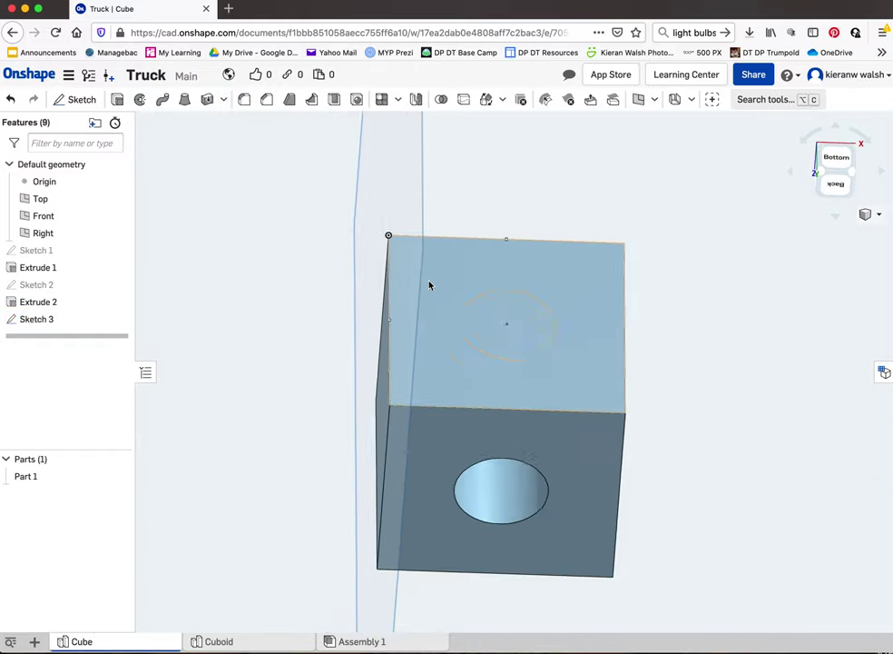
pyautogui.moveTo(445, 363); pyautogui.dragTo(430, 318, button='right')
pyautogui.scroll(4, 464, 348)
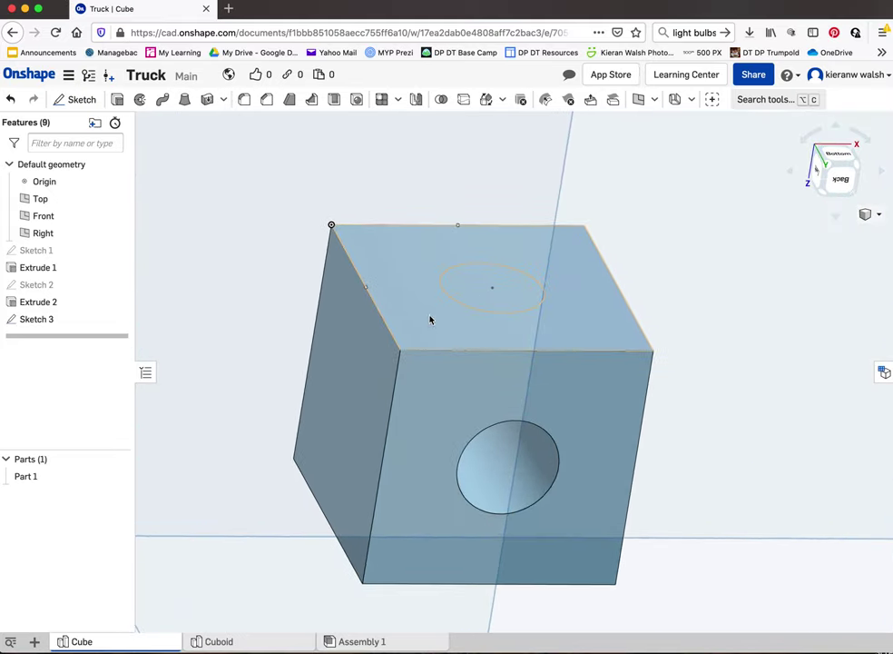
pyautogui.click(117, 99)
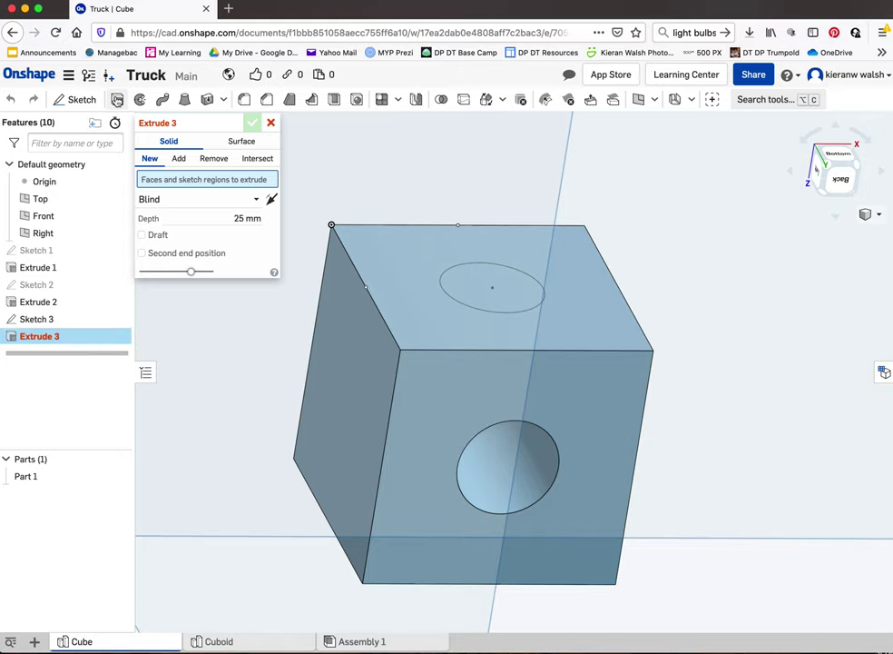
pyautogui.click(461, 291)
pyautogui.scroll(-2, 431, 282)
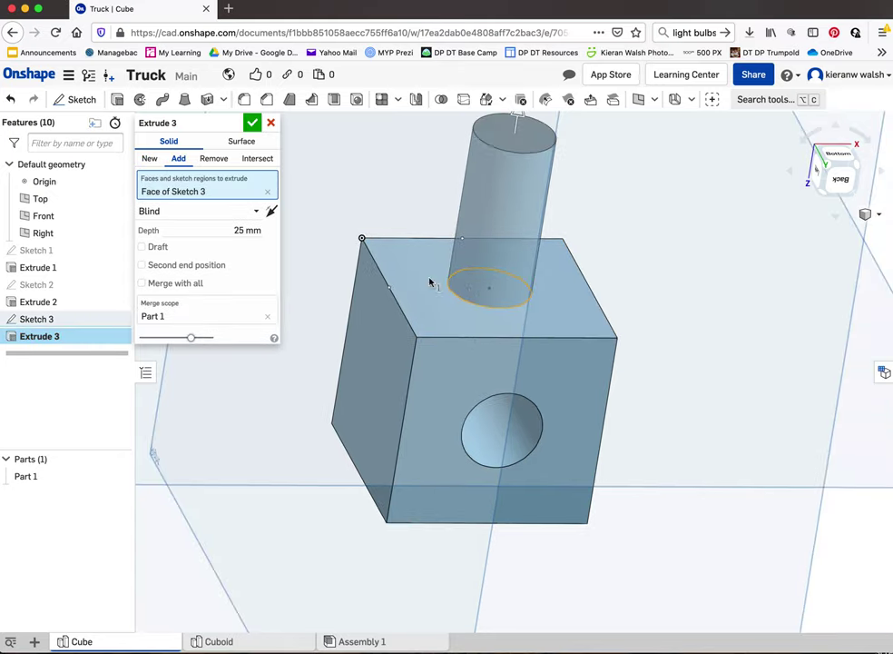
pyautogui.click(213, 159)
pyautogui.click(242, 229)
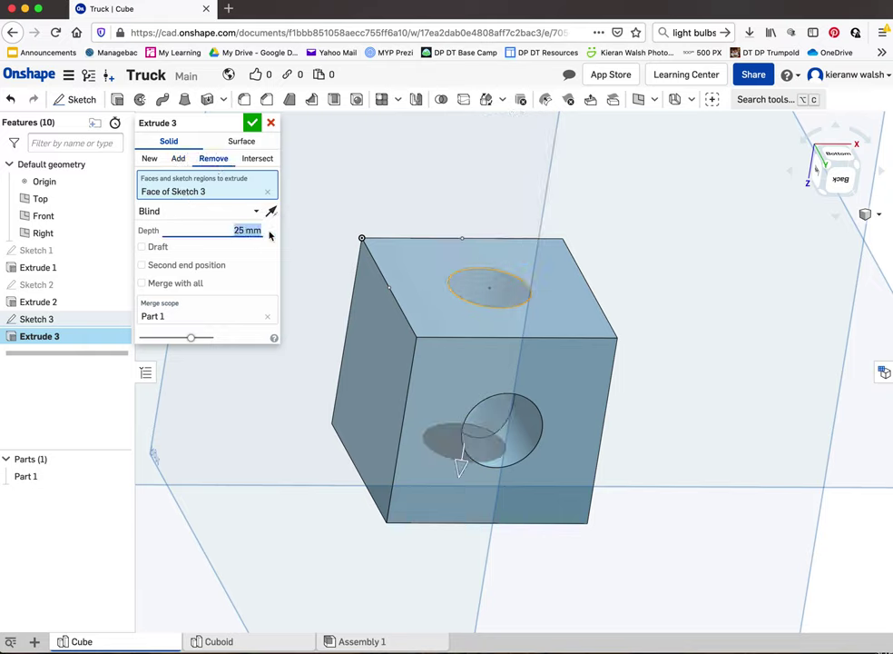
pyautogui.write('30')
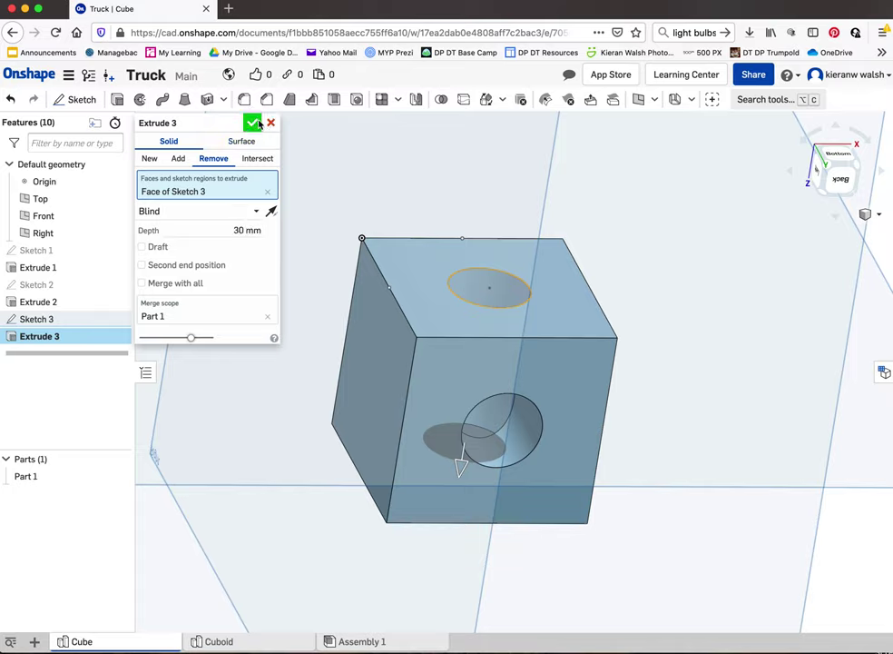
pyautogui.click(252, 121)
# Examine the cube's two crossing holes up close and from several angles, ending with the Right view
pyautogui.moveTo(420, 321); pyautogui.dragTo(469, 408, button='right')
pyautogui.scroll(5, 471, 411)
pyautogui.scroll(-5, 471, 410)
pyautogui.moveTo(522, 447); pyautogui.dragTo(489, 367, button='right')
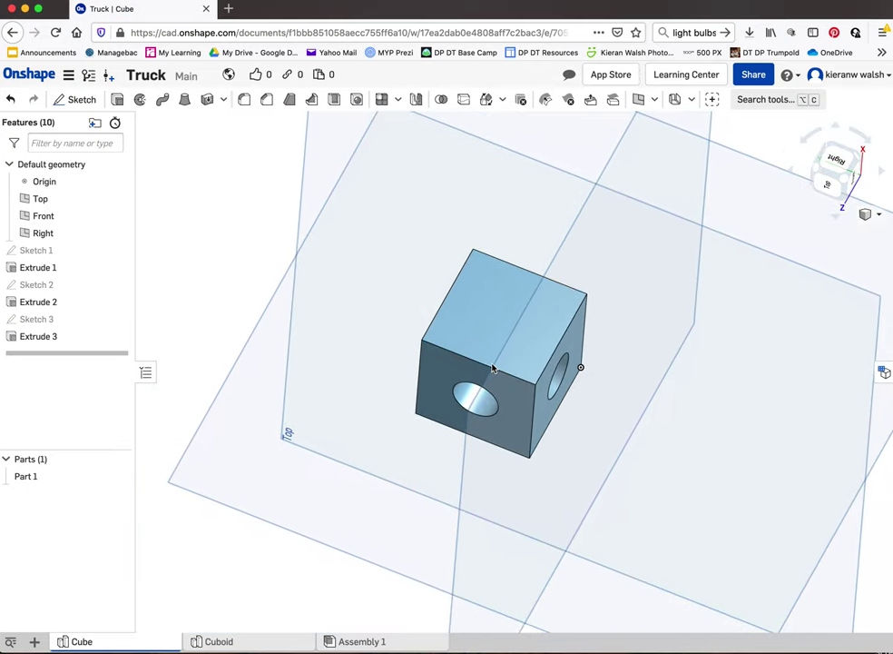
pyautogui.moveTo(489, 366); pyautogui.dragTo(445, 312, button='middle')
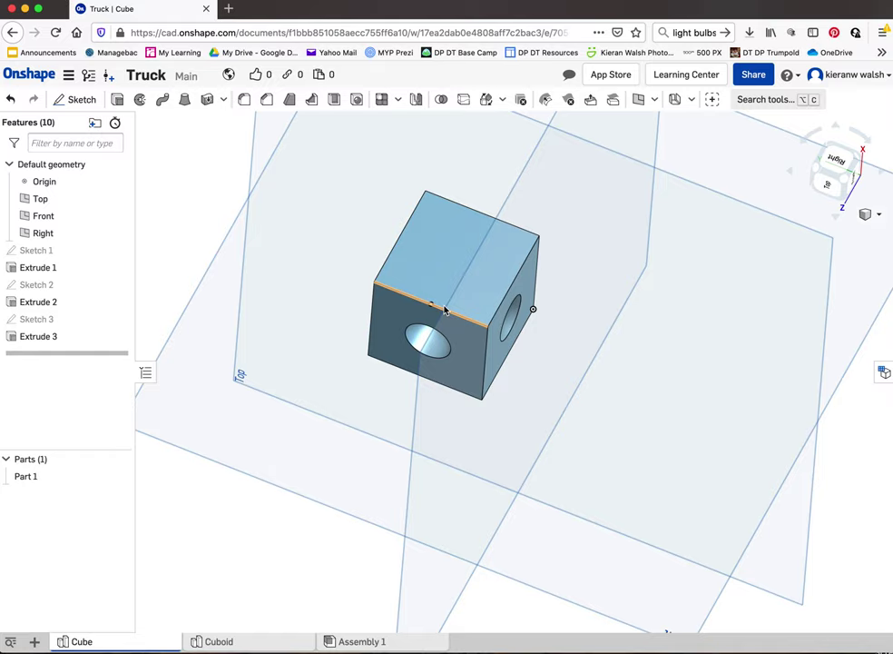
pyautogui.moveTo(445, 311); pyautogui.dragTo(343, 334, button='right')
pyautogui.scroll(10, 398, 284)
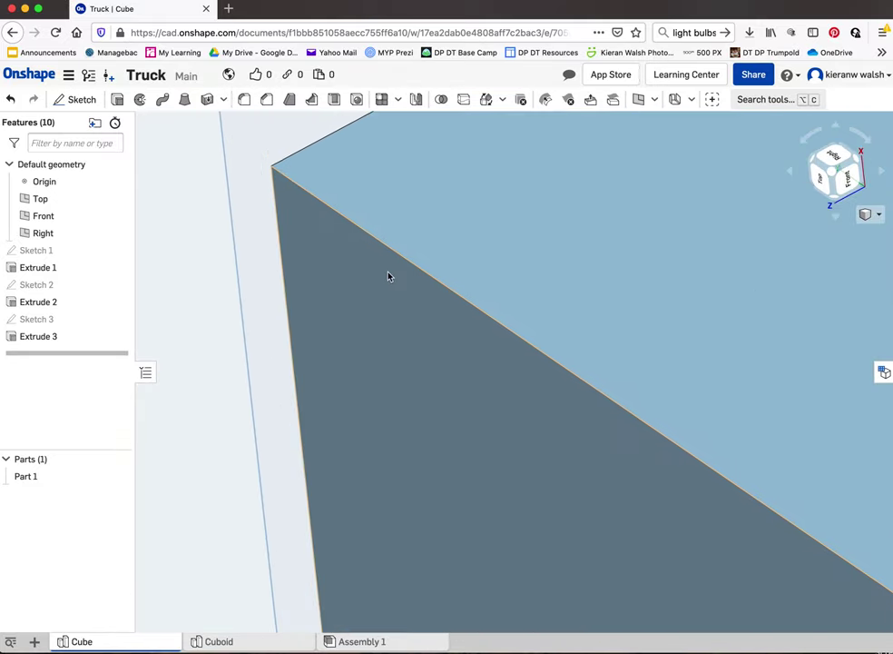
pyautogui.scroll(3, 389, 276)
pyautogui.scroll(-10, 375, 274)
pyautogui.scroll(8, 396, 324)
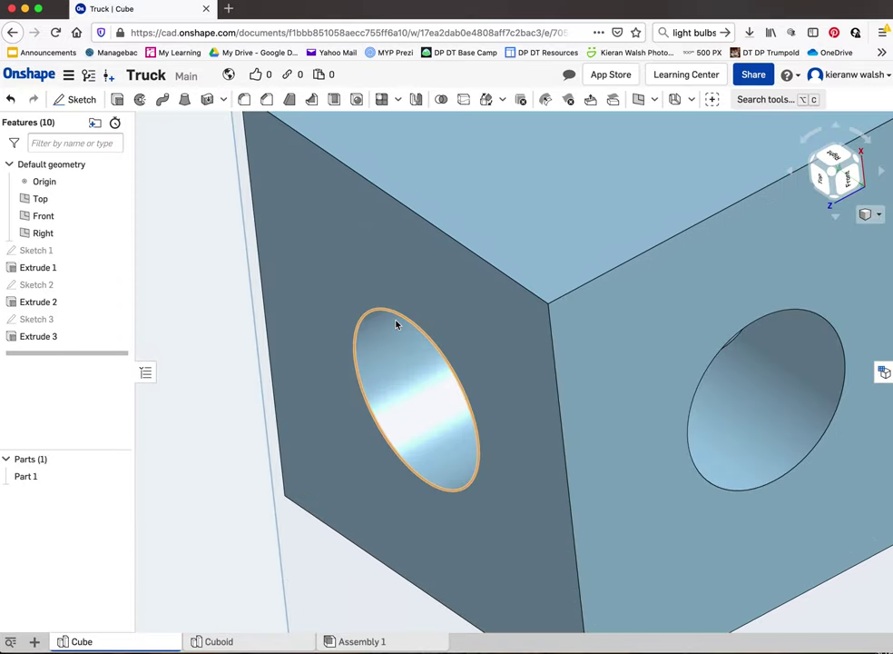
pyautogui.scroll(3, 396, 324)
pyautogui.scroll(-10, 397, 325)
pyautogui.scroll(10, 462, 333)
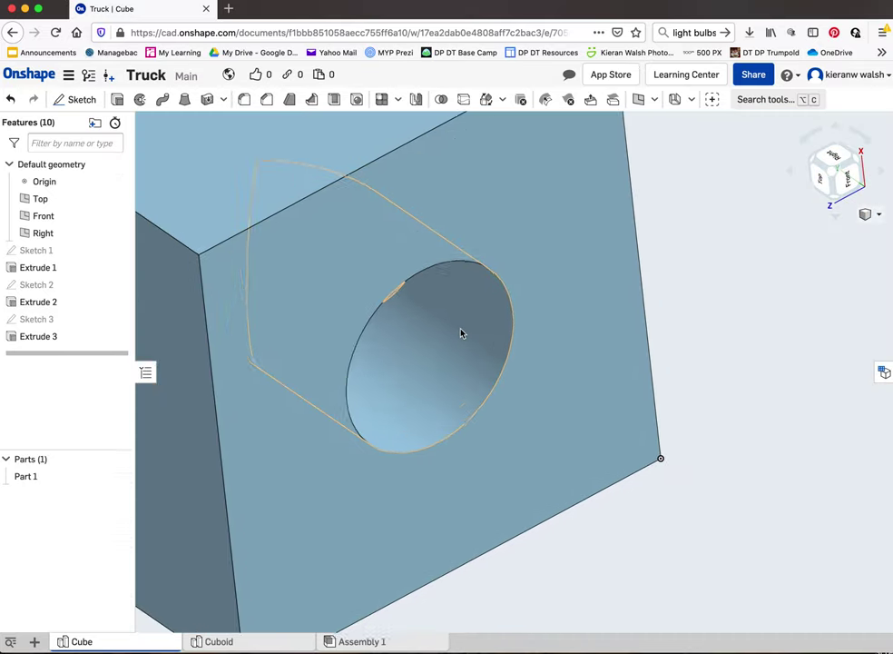
pyautogui.scroll(-10, 461, 333)
pyautogui.scroll(6, 436, 339)
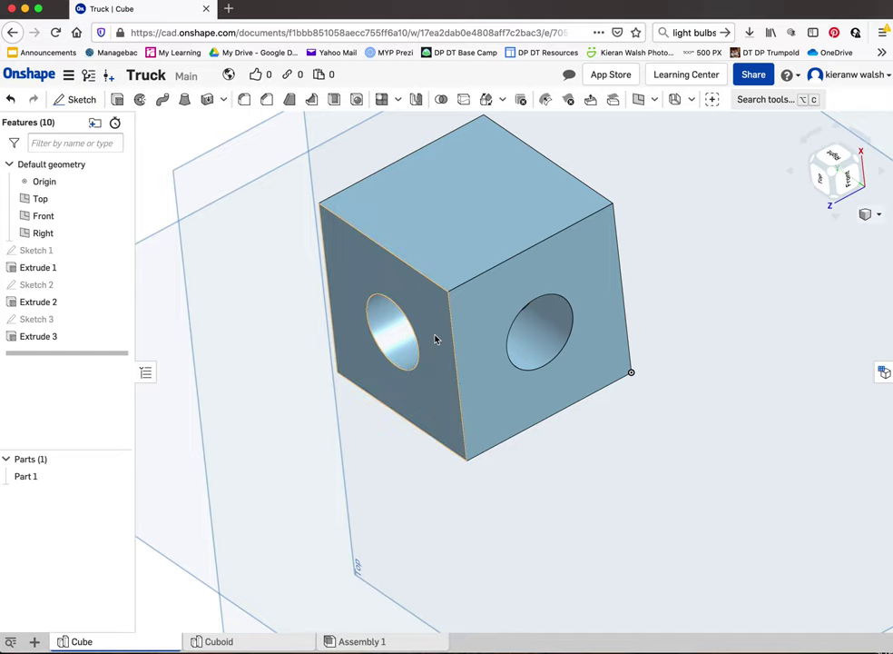
pyautogui.moveTo(436, 339); pyautogui.dragTo(454, 395, button='middle')
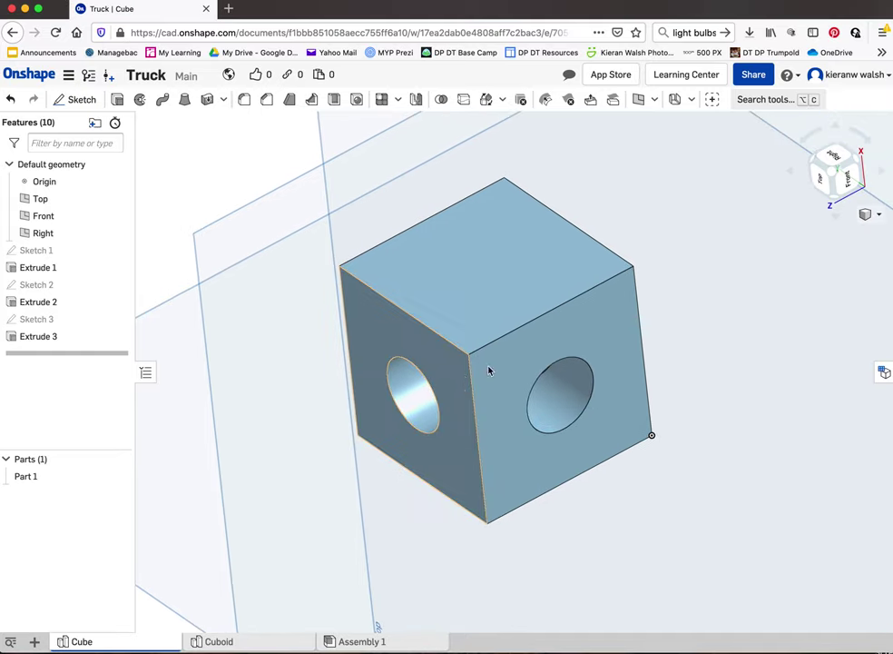
pyautogui.click(821, 177)
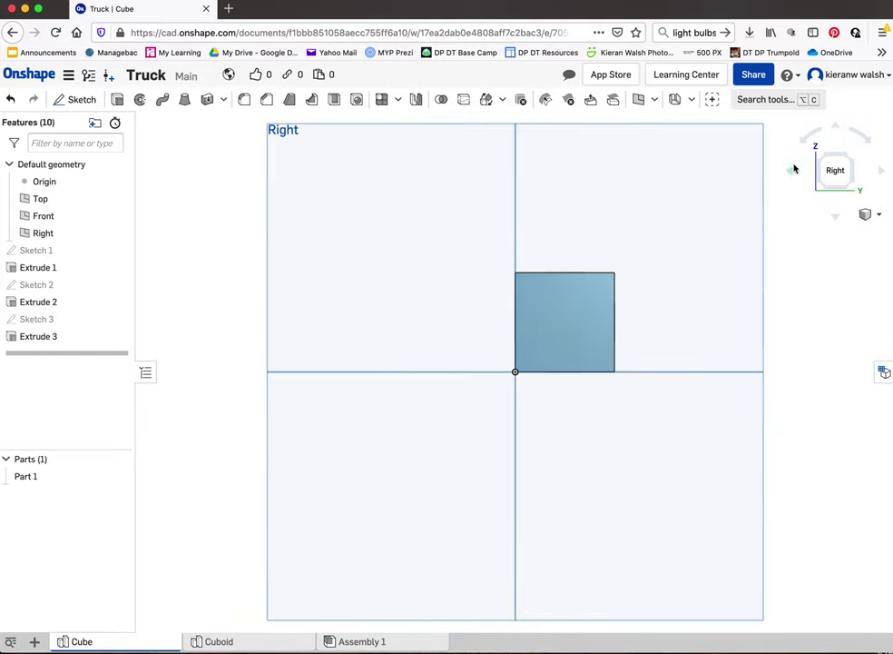
# Start a new sketch on the cube's right face, the side that has no hole
pyautogui.click(791, 169)
pyautogui.moveTo(879, 173)
pyautogui.mouseDown(button='right')
pyautogui.moveTo(756, 217)
pyautogui.moveTo(590, 301)
pyautogui.moveTo(583, 326)
pyautogui.moveTo(313, 175)
pyautogui.mouseUp(button='right')
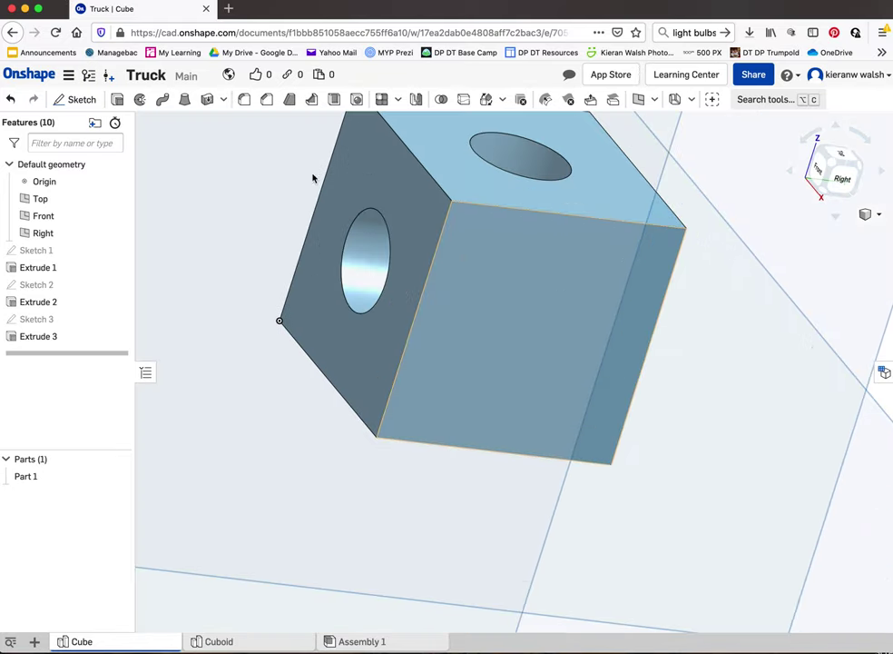
pyautogui.click(79, 98)
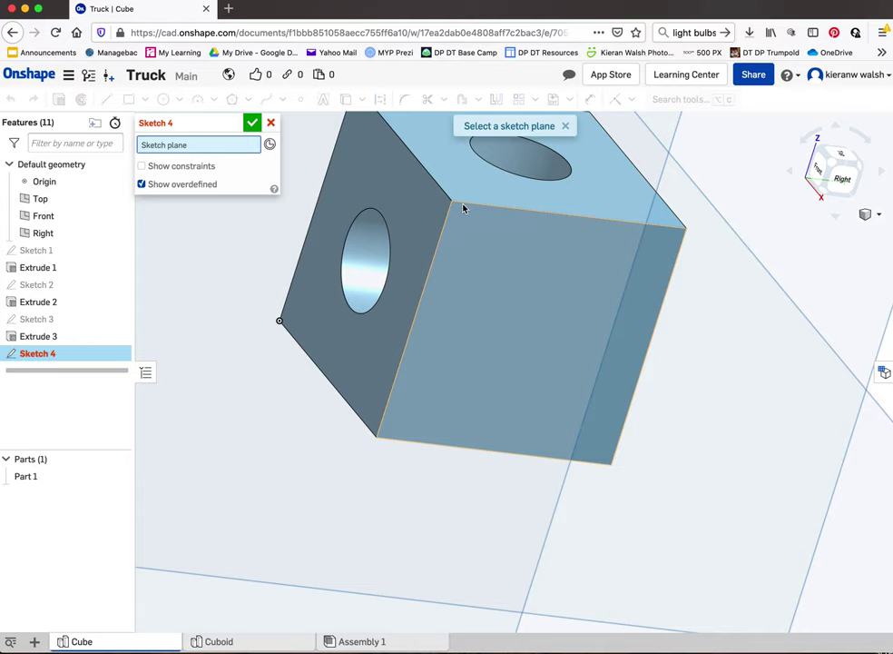
pyautogui.click(514, 372)
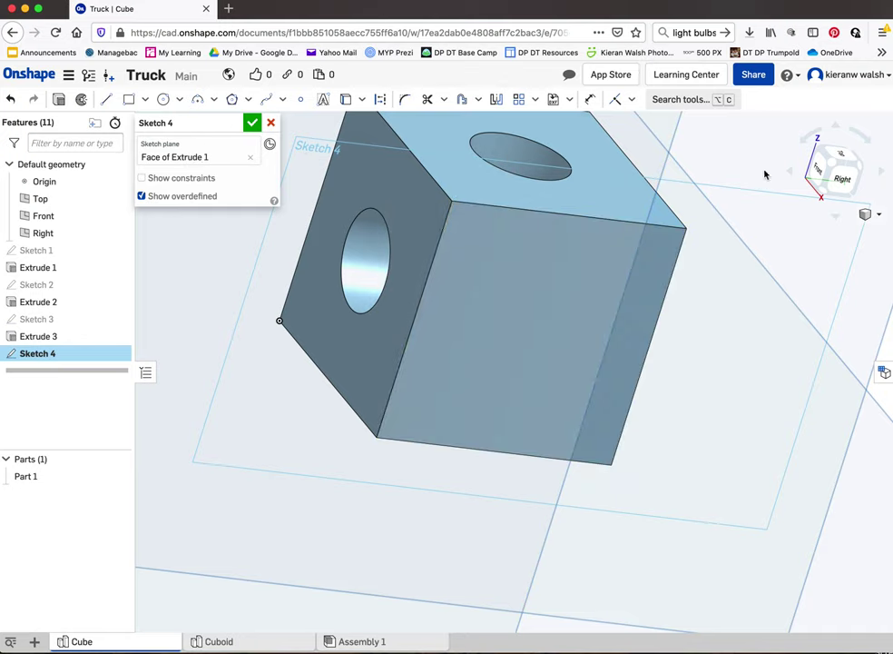
pyautogui.click(844, 181)
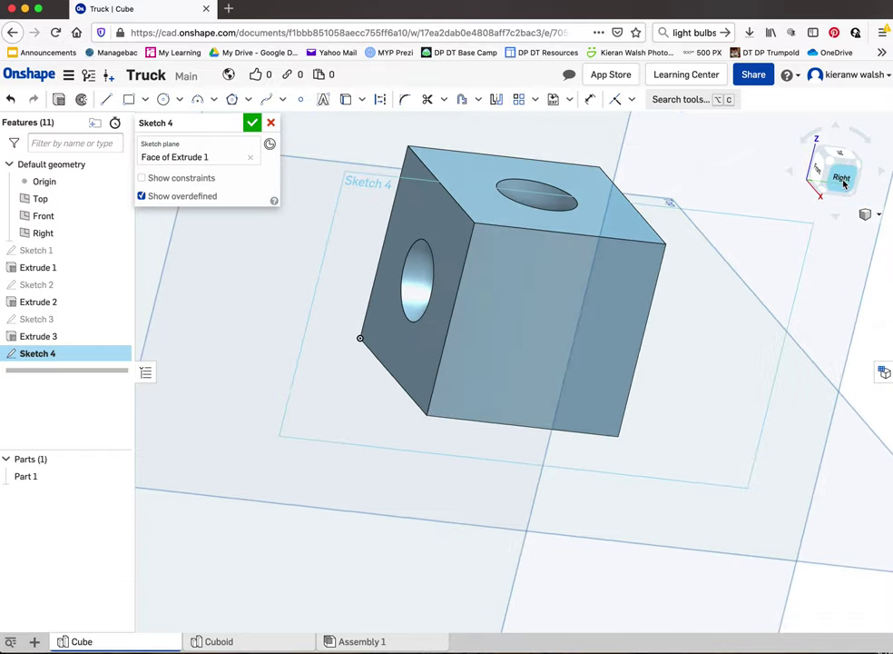
pyautogui.scroll(5, 592, 355)
pyautogui.scroll(3, 590, 267)
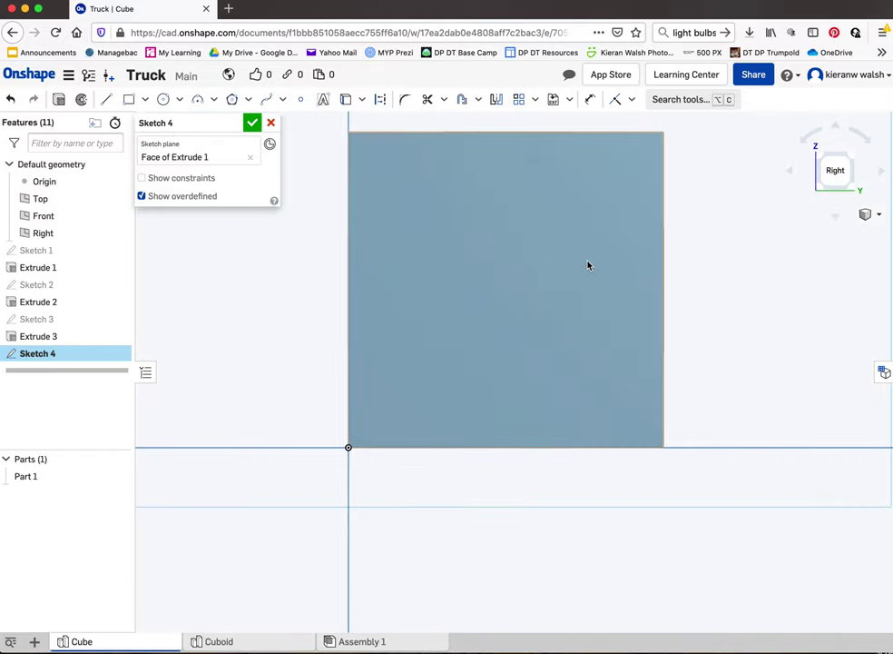
pyautogui.moveTo(588, 265); pyautogui.dragTo(533, 306, button='middle')
# Sketch a circle centred on the right face using the edge midpoints, set its diameter to 12 mm, and finish the sketch
pyautogui.click(161, 100)
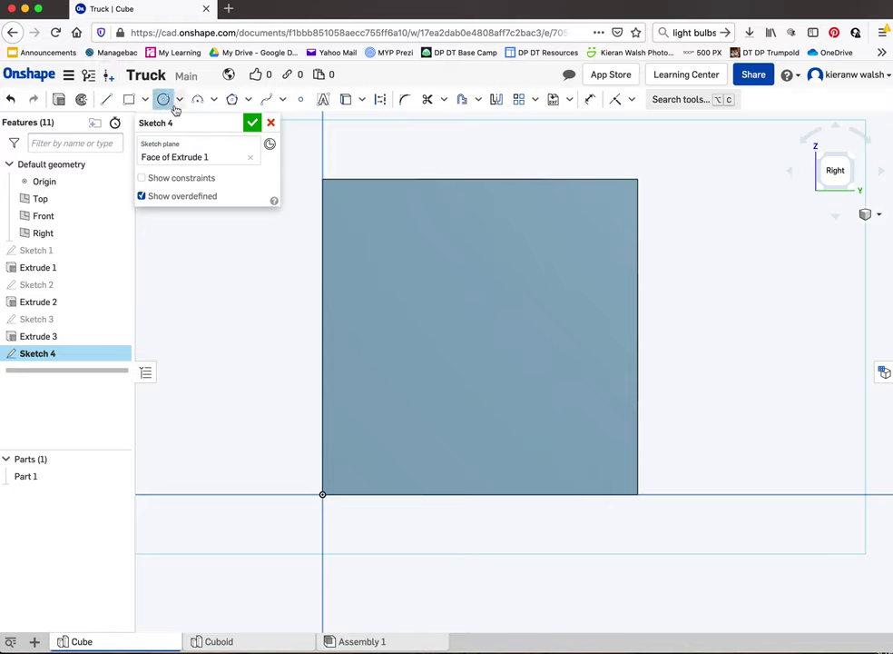
pyautogui.click(483, 340)
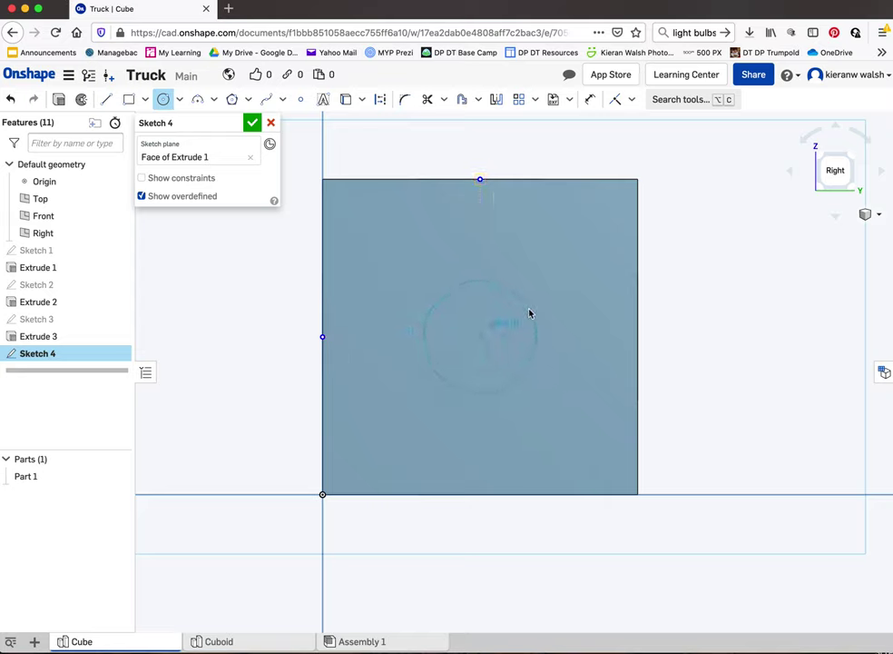
pyautogui.click(535, 304)
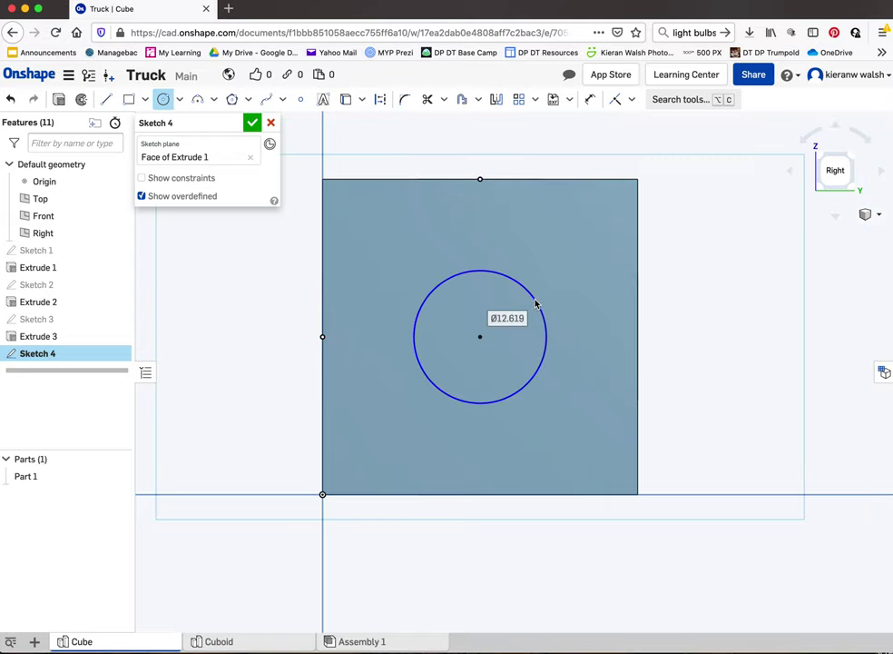
pyautogui.write('12')
pyautogui.press('Return')
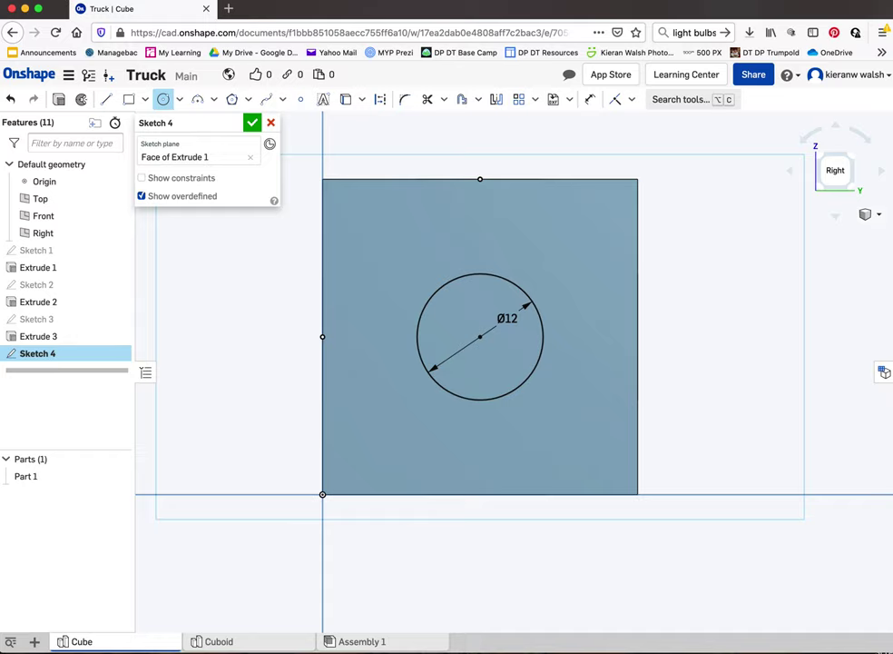
pyautogui.click(253, 124)
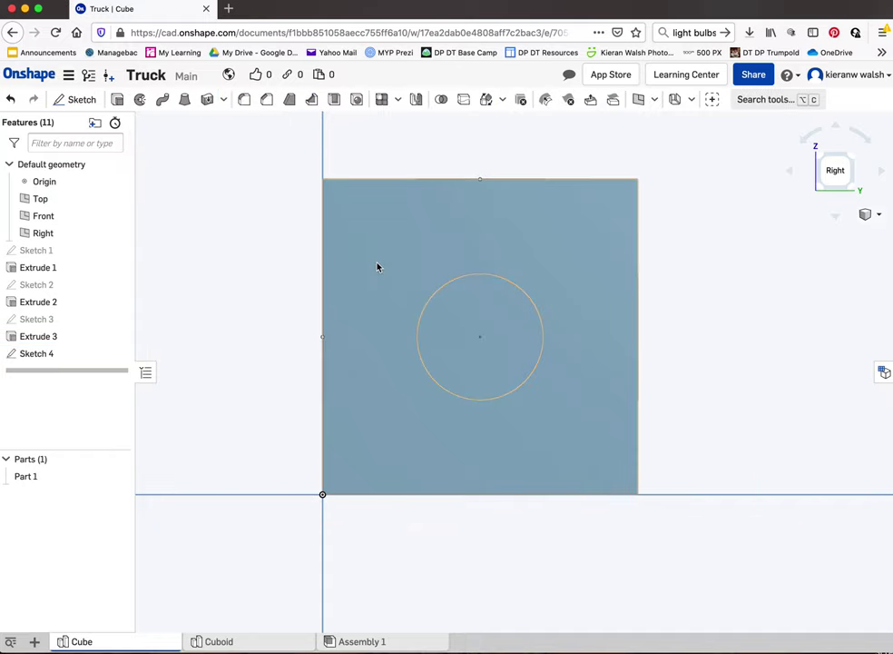
# Extrude the right-face circle with Remove at a Blind depth of 30 mm to cut a third hole through the cube
pyautogui.moveTo(479, 366); pyautogui.dragTo(389, 455, button='right')
pyautogui.scroll(-3, 456, 371)
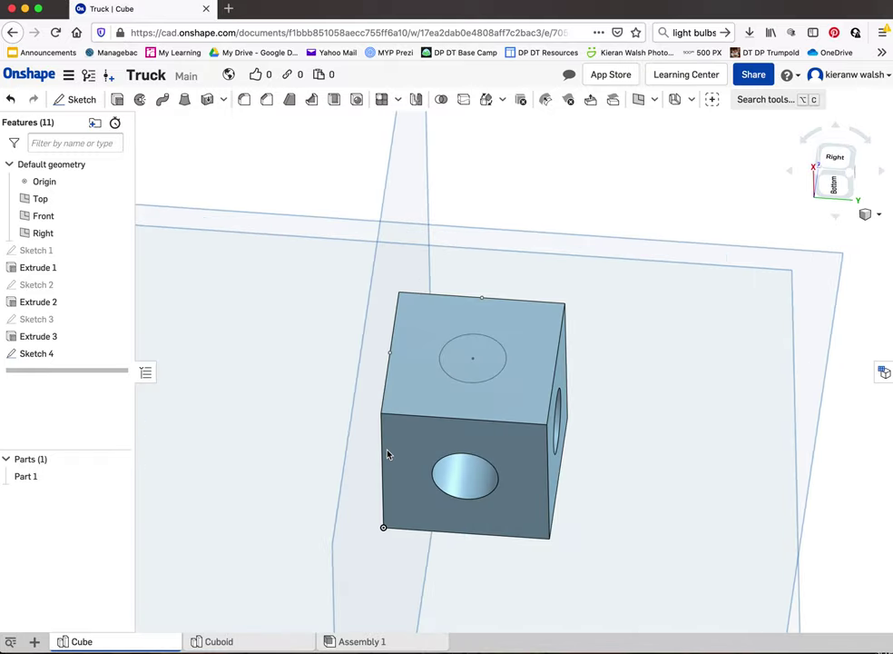
pyautogui.scroll(1, 428, 443)
pyautogui.click(116, 99)
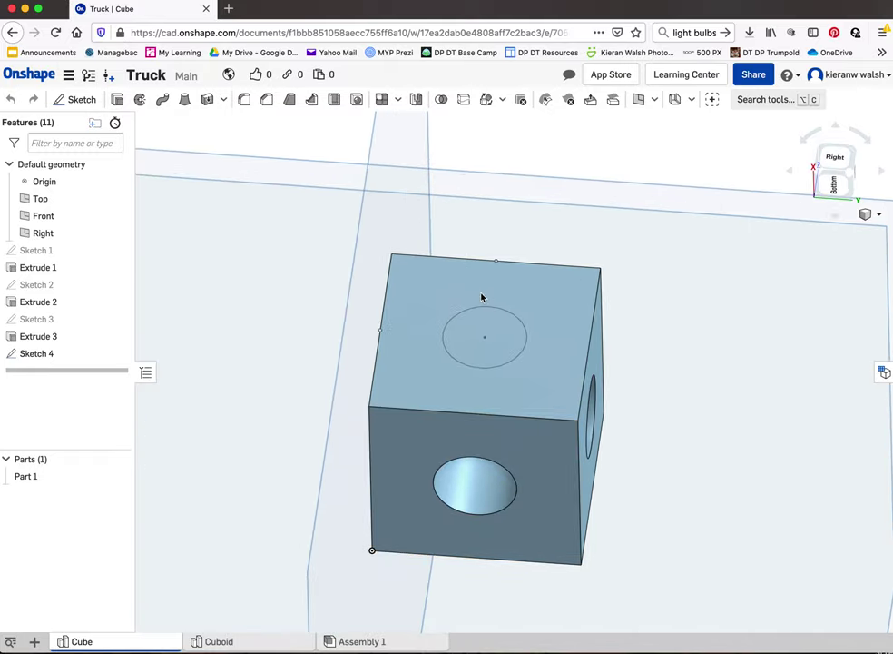
pyautogui.click(488, 310)
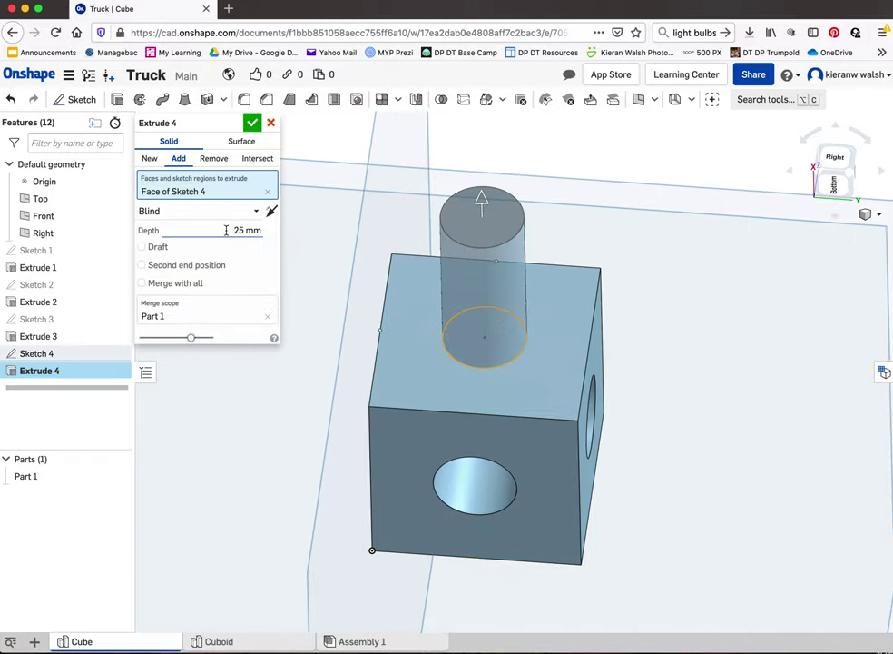
pyautogui.moveTo(225, 230); pyautogui.dragTo(276, 235)
pyautogui.write('30')
pyautogui.click(219, 162)
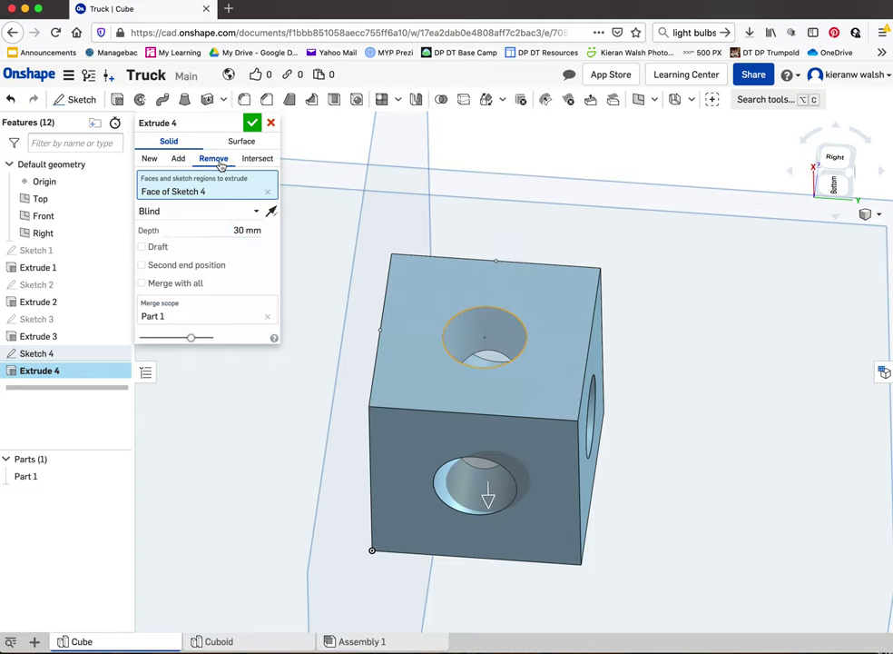
pyautogui.click(252, 122)
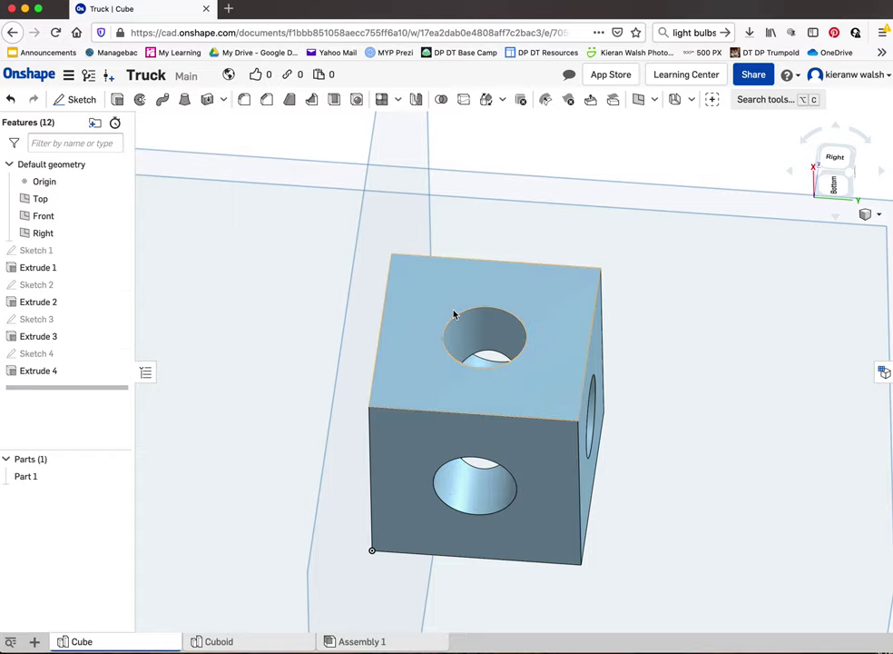
pyautogui.scroll(-5, 459, 309)
pyautogui.moveTo(459, 309); pyautogui.dragTo(430, 385, button='right')
pyautogui.scroll(5, 430, 384)
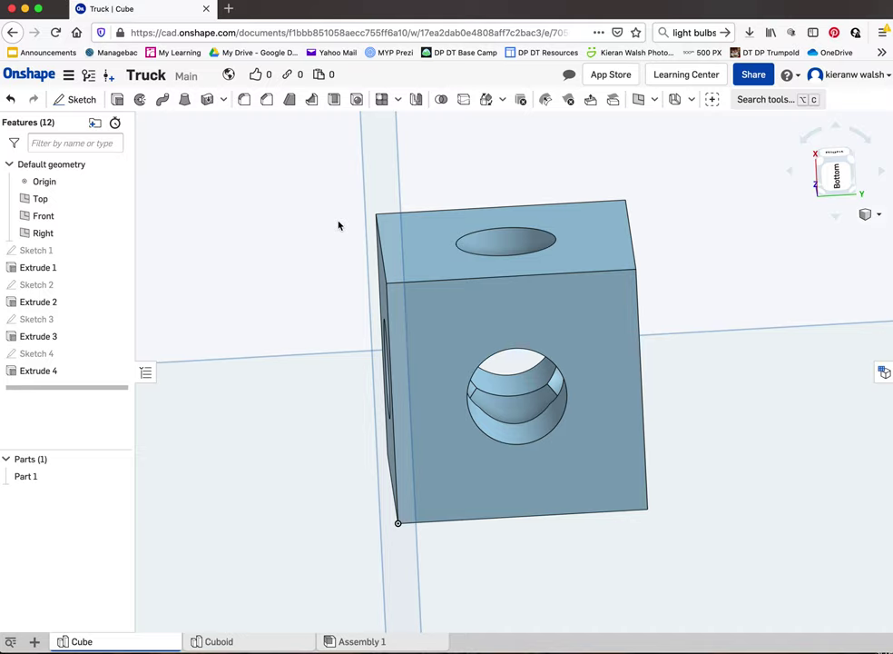
# Start a sketch on the Front plane of the Cuboid part studio
pyautogui.click(219, 642)
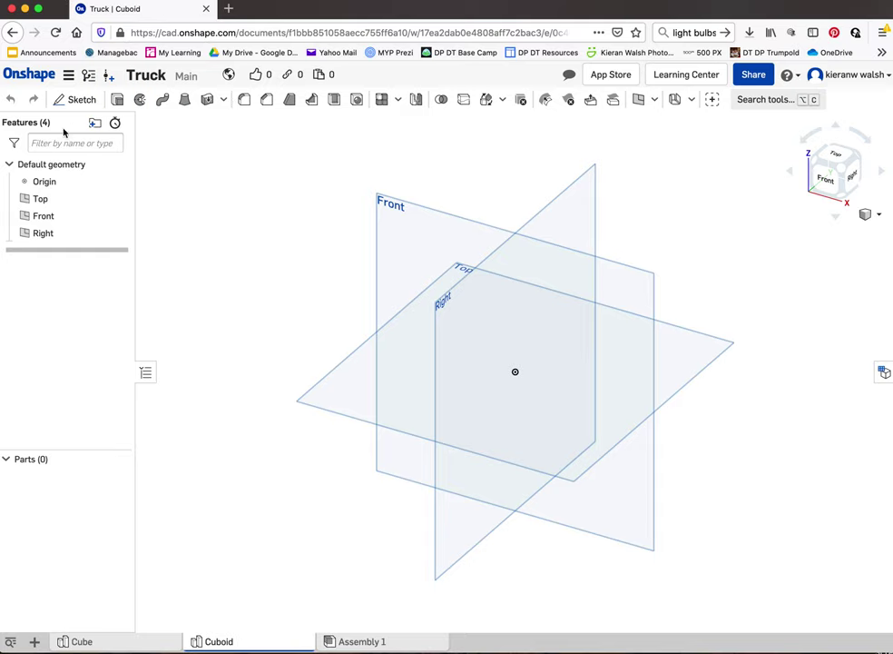
pyautogui.click(77, 100)
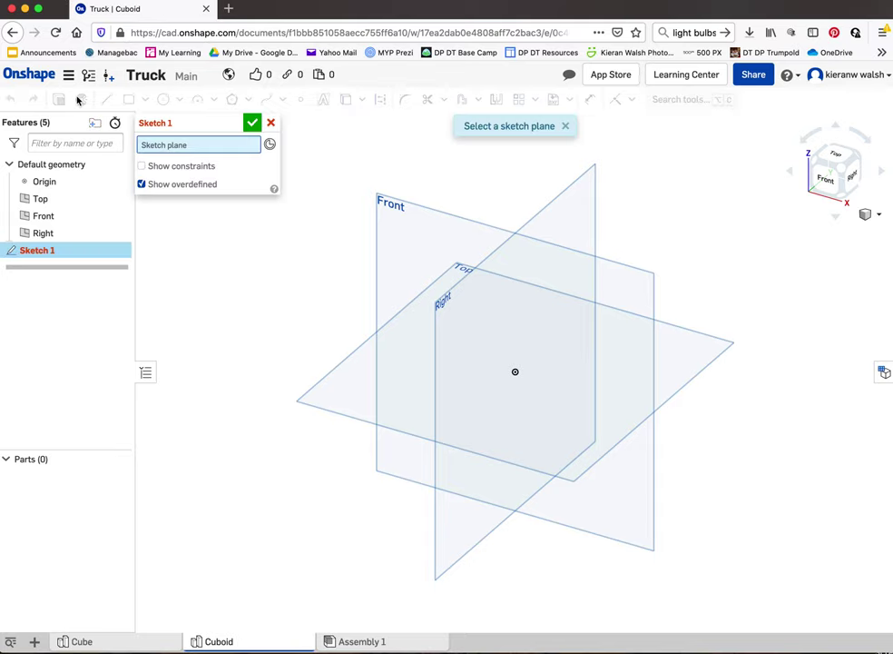
pyautogui.click(462, 222)
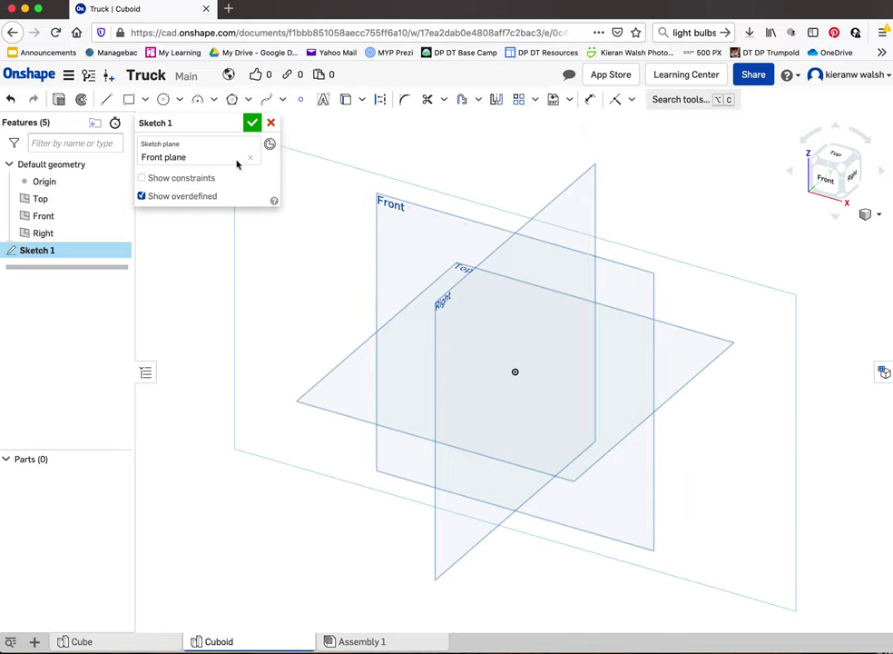
pyautogui.click(827, 181)
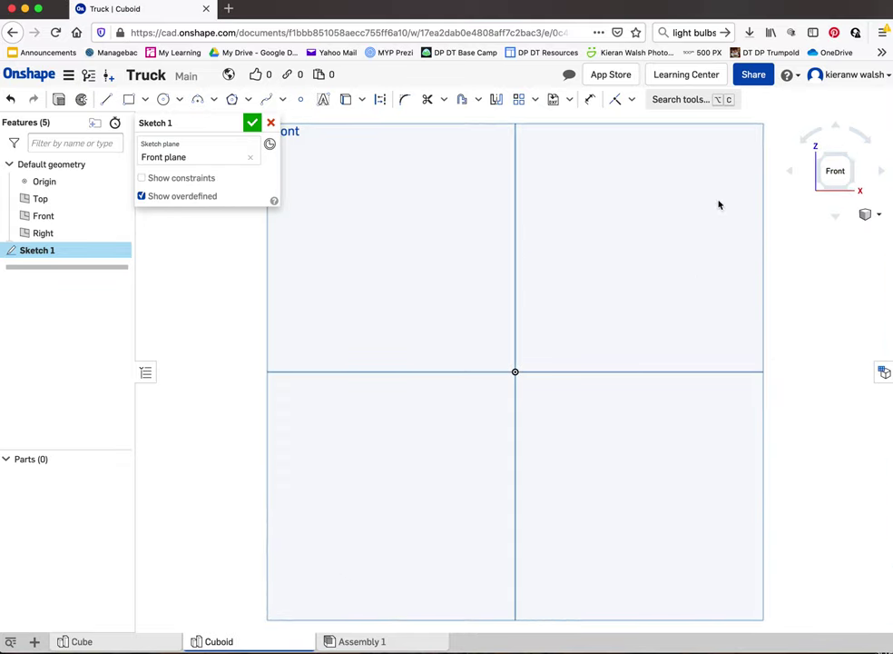
# Sketch a corner rectangle from the origin, set it to 60 mm wide and 30 mm high, and finish the sketch
pyautogui.click(129, 101)
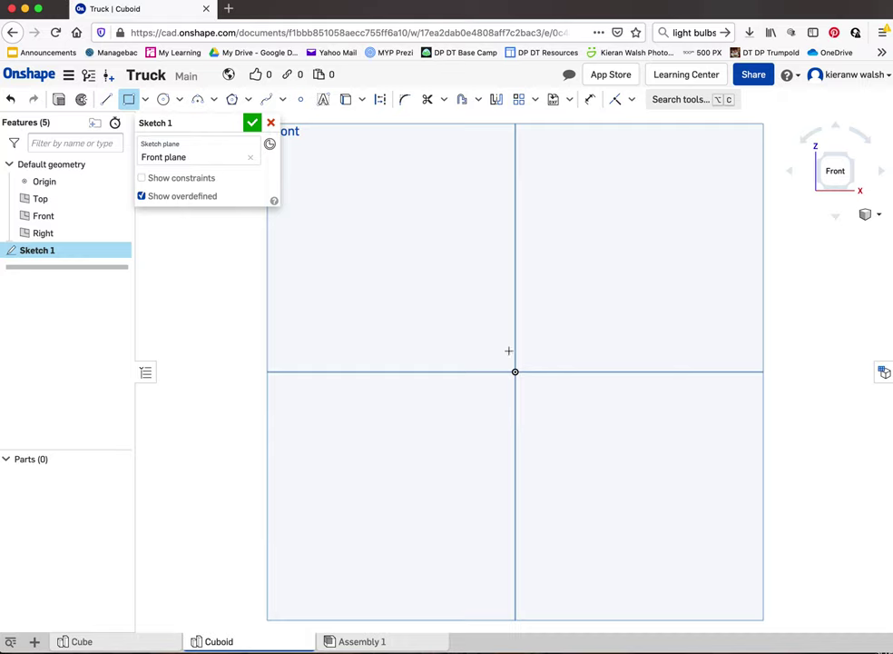
pyautogui.click(513, 370)
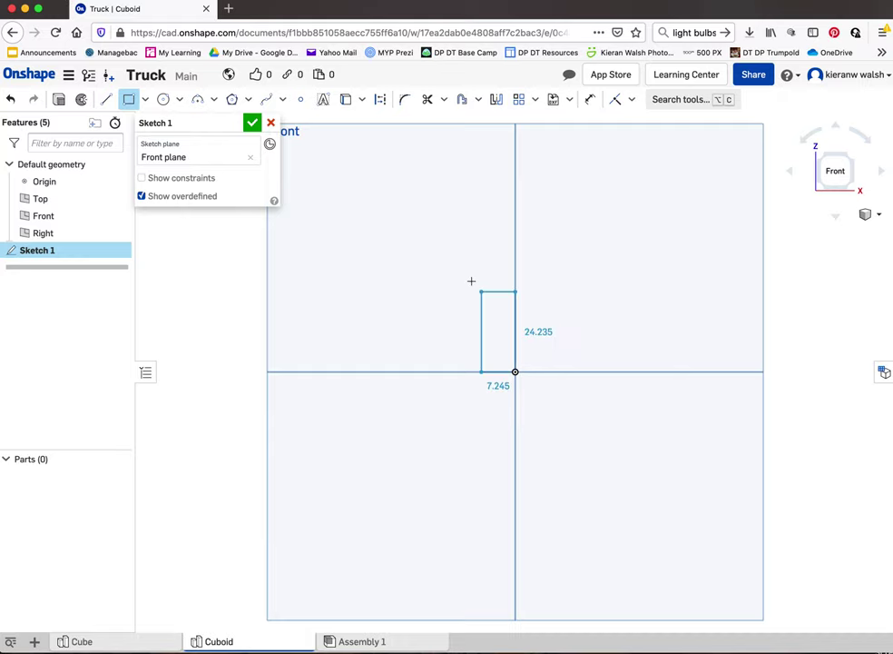
pyautogui.click(227, 224)
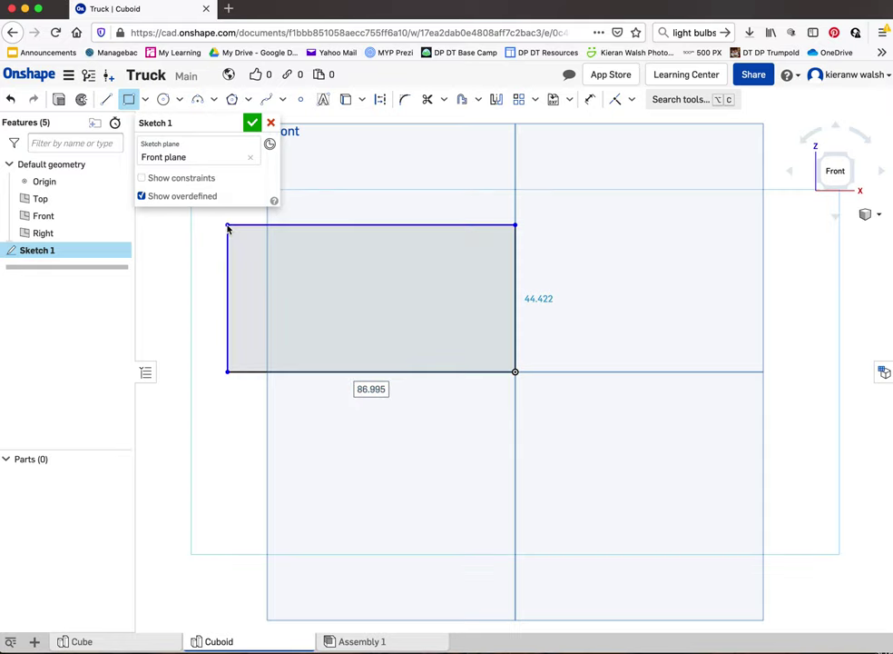
pyautogui.write('60')
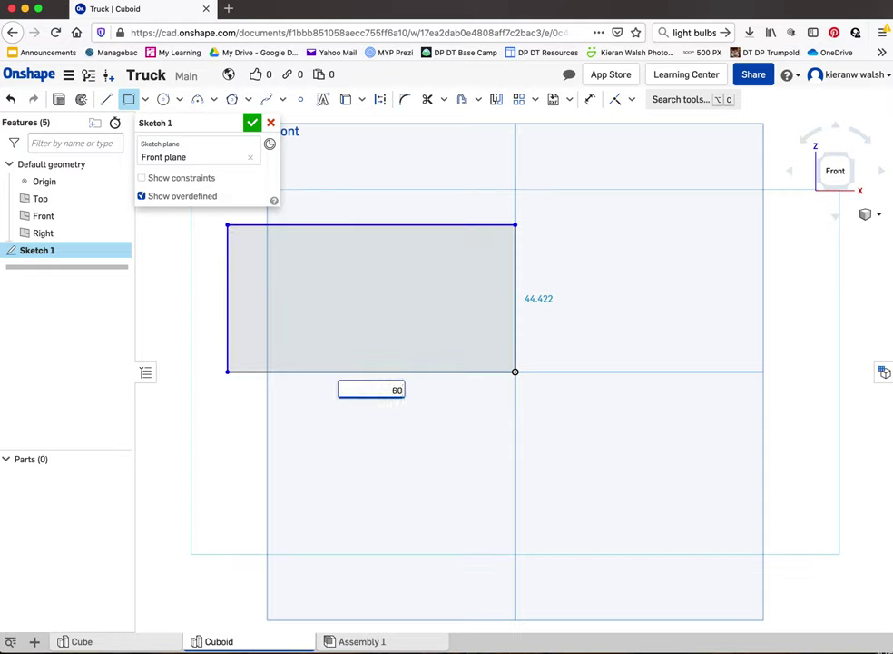
pyautogui.press('Return')
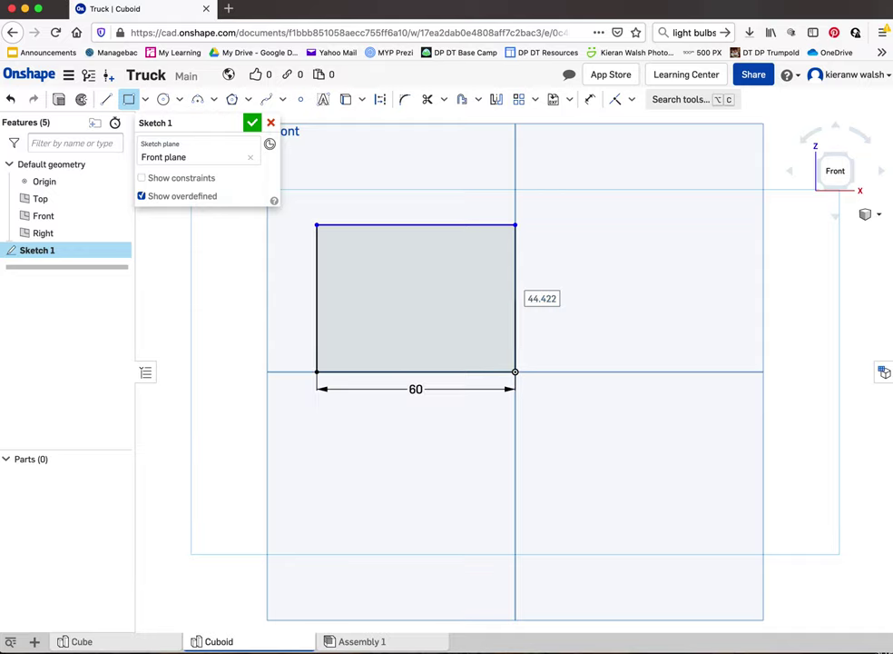
pyautogui.write('30')
pyautogui.press('Return')
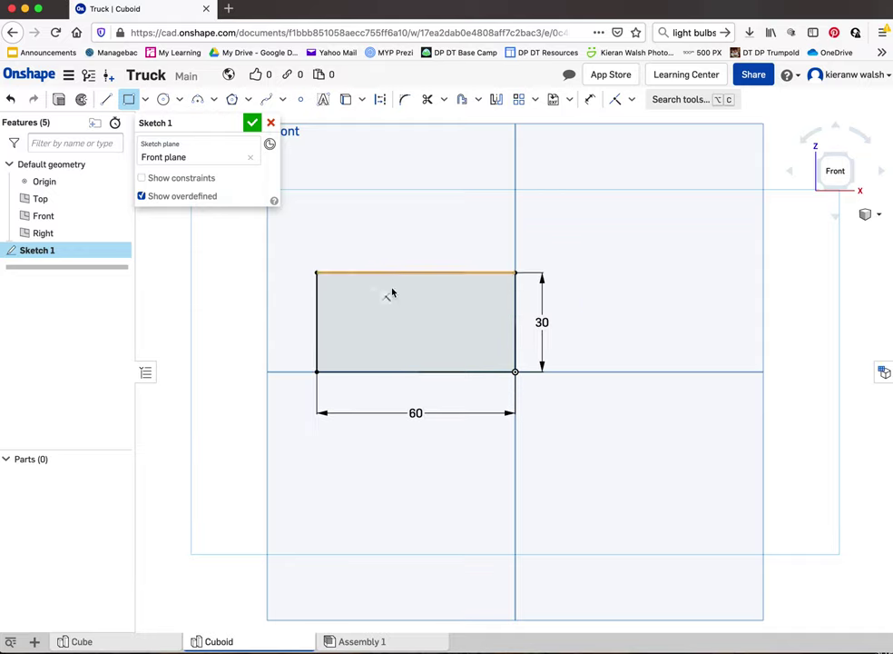
pyautogui.press('f')
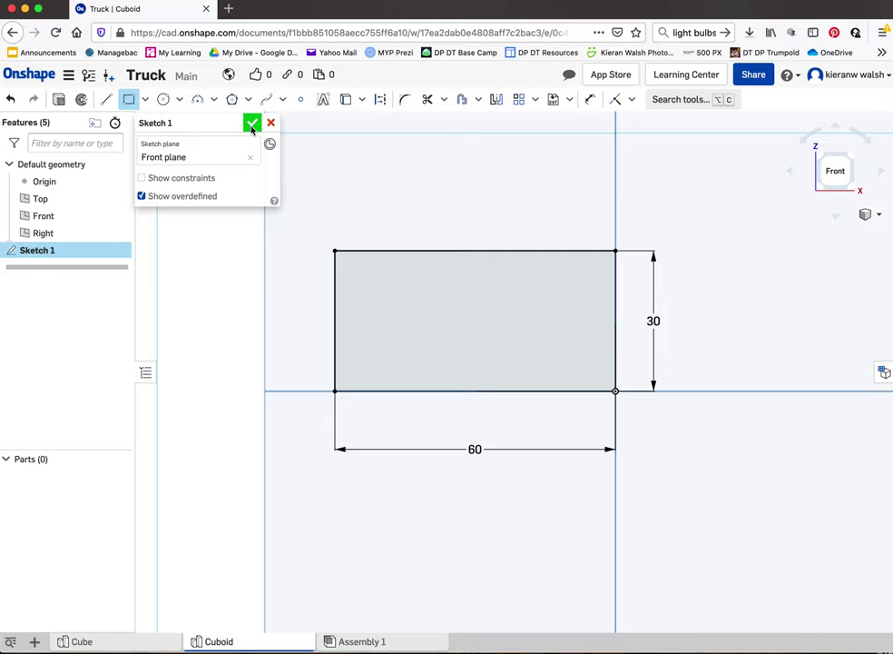
pyautogui.click(252, 124)
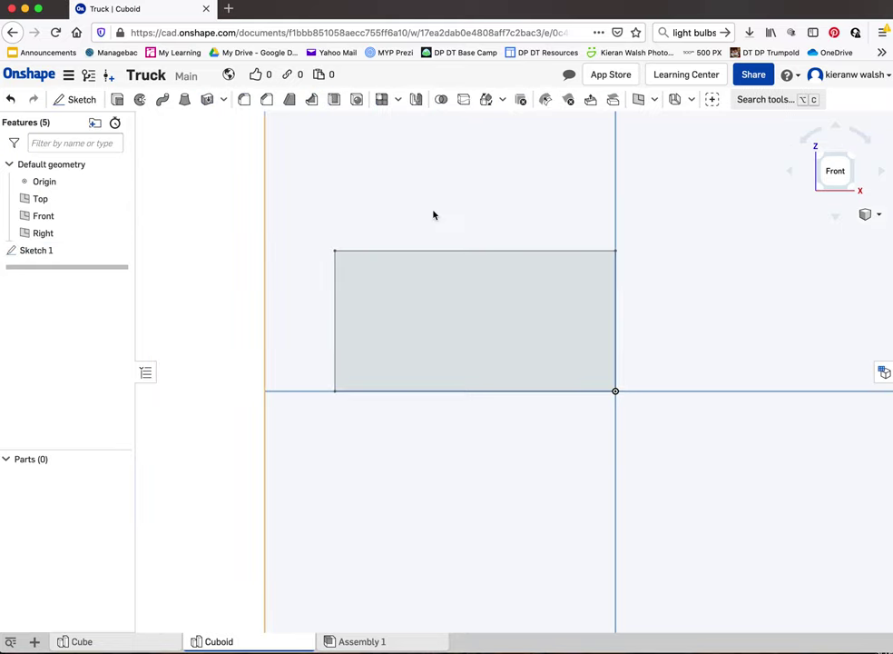
# Extrude the rectangle as a new solid with a Blind depth of 30 mm to form the cuboid
pyautogui.click(117, 100)
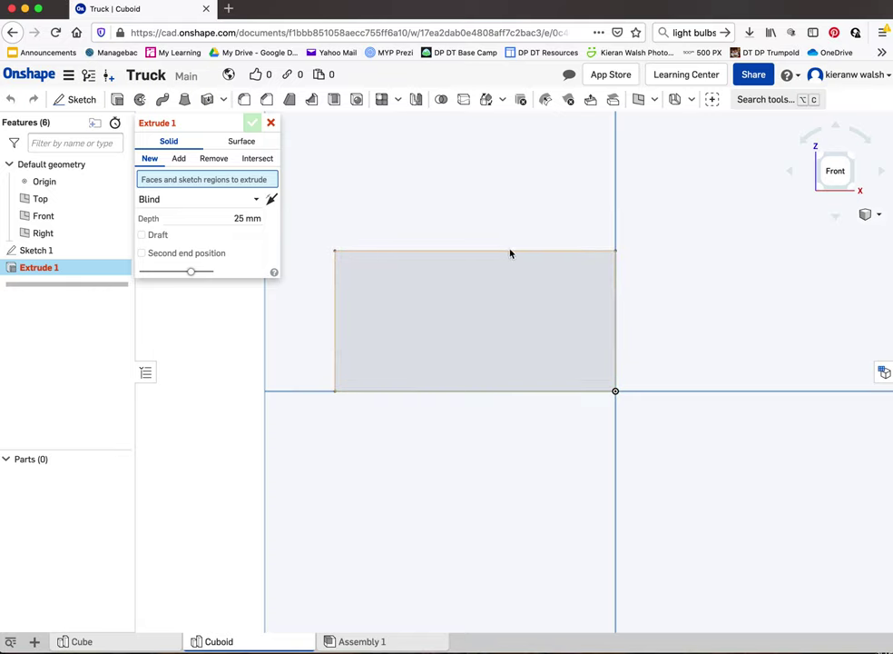
pyautogui.click(599, 255)
pyautogui.moveTo(505, 325); pyautogui.dragTo(543, 276, button='right')
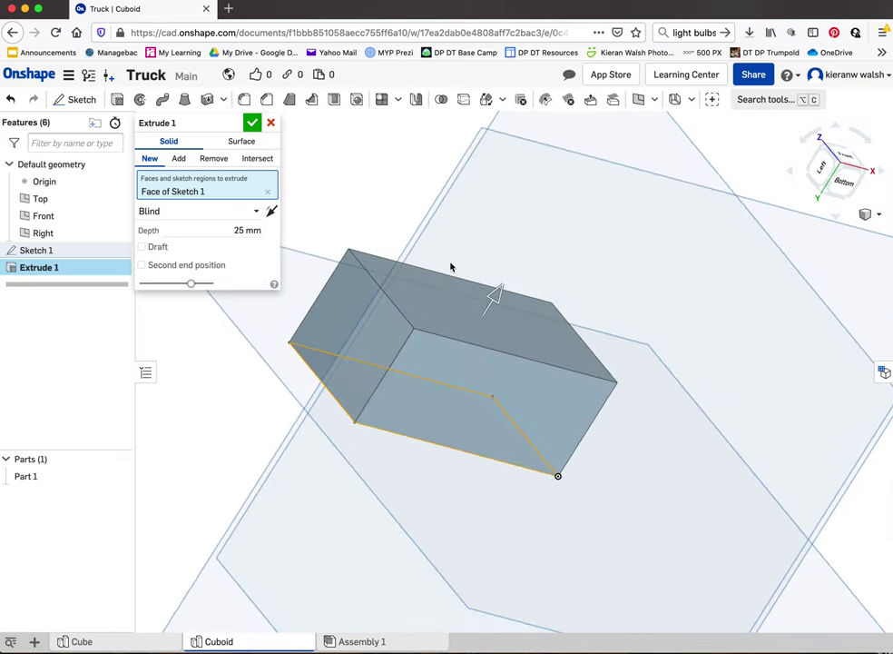
pyautogui.click(241, 230)
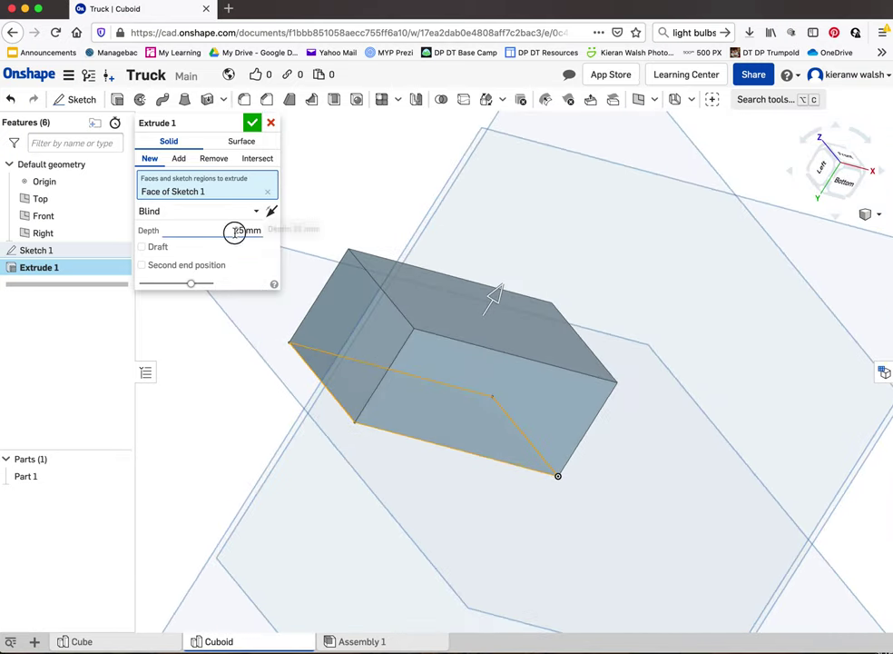
pyautogui.write('30')
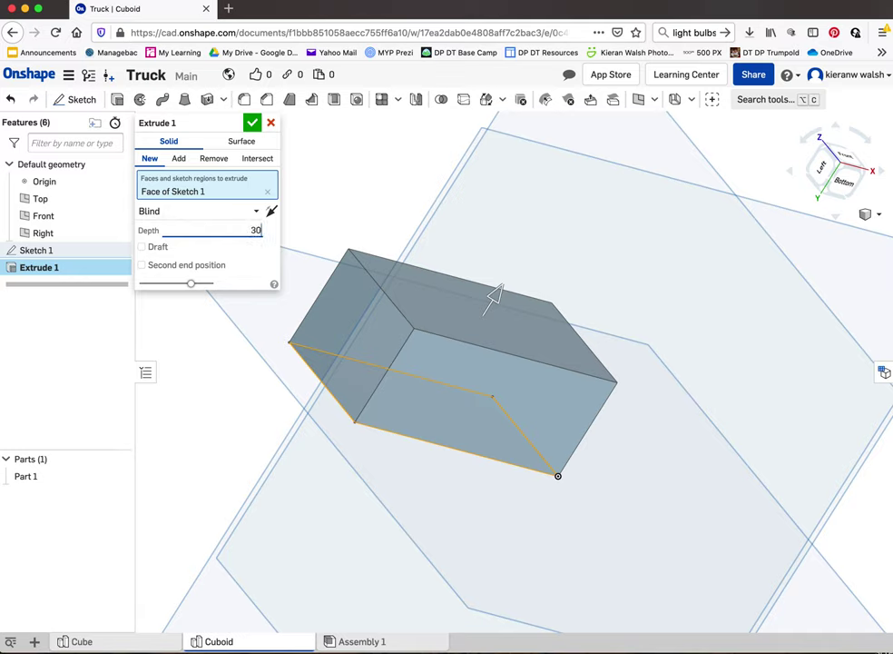
pyautogui.press('Return')
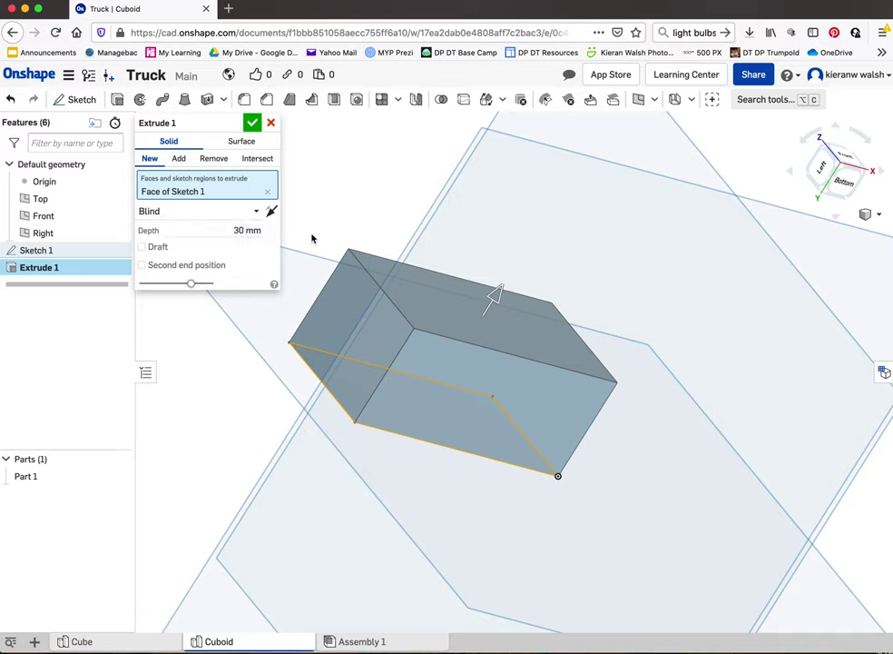
pyautogui.click(253, 124)
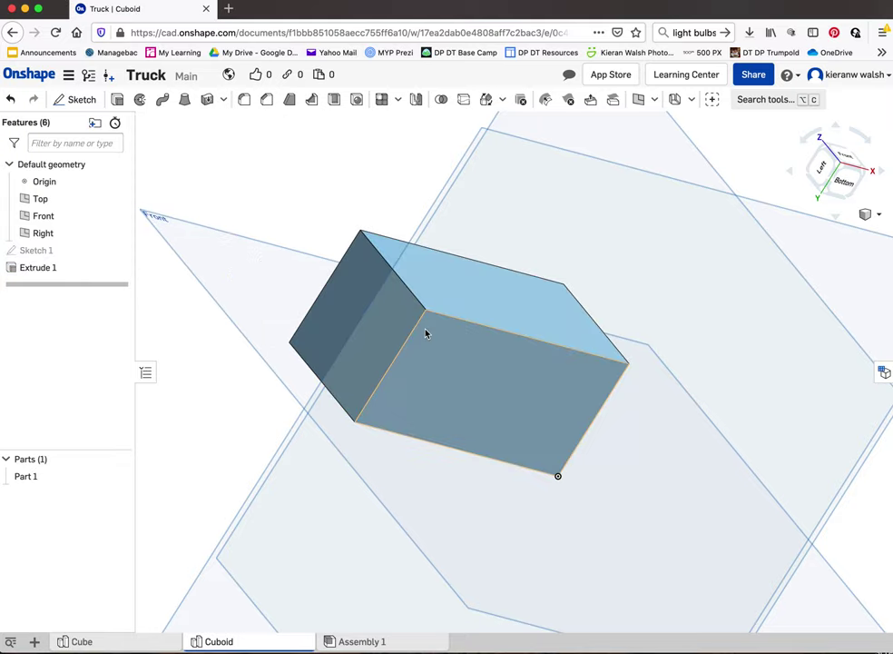
pyautogui.moveTo(425, 333)
pyautogui.mouseDown(button='right')
pyautogui.moveTo(341, 306)
pyautogui.moveTo(266, 235)
pyautogui.mouseUp(button='right')
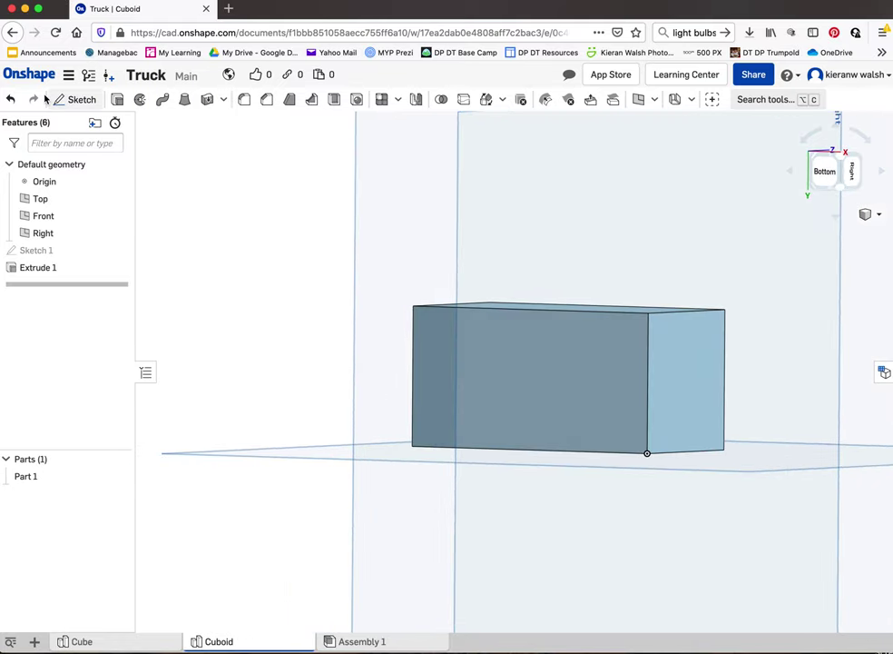
# Start a sketch on the bottom face of the cuboid and view it straight on
pyautogui.click(73, 99)
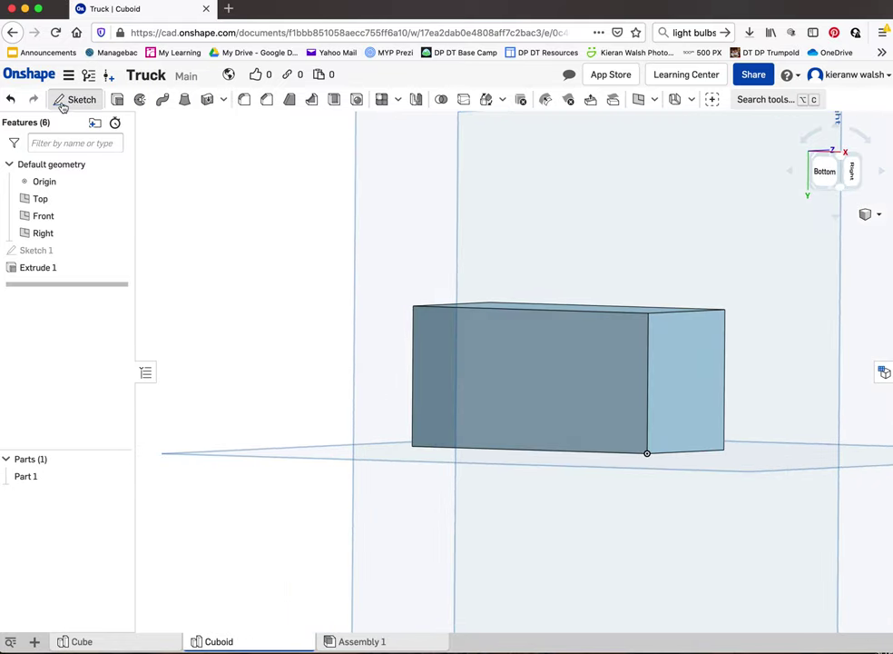
pyautogui.click(479, 316)
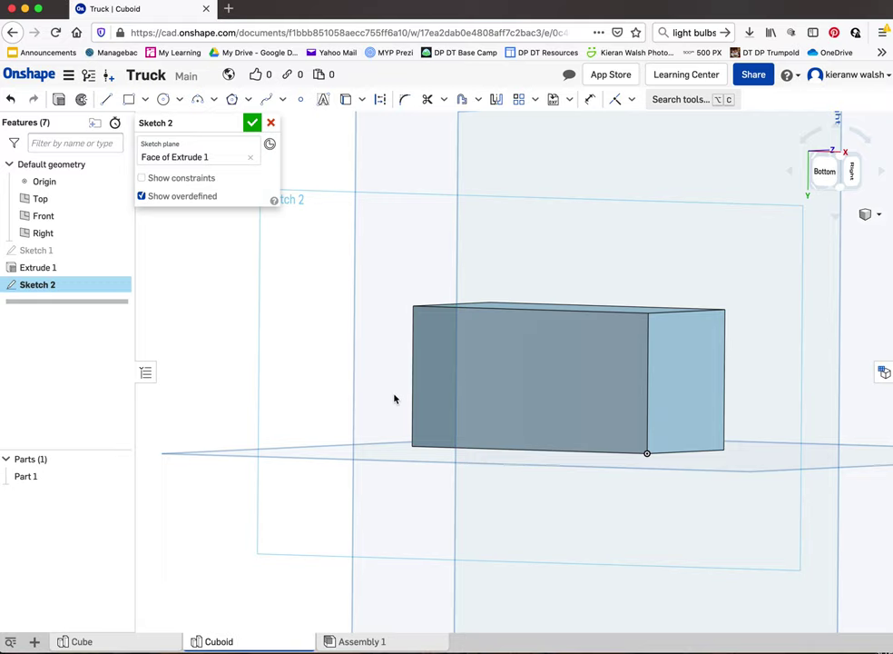
pyautogui.click(833, 175)
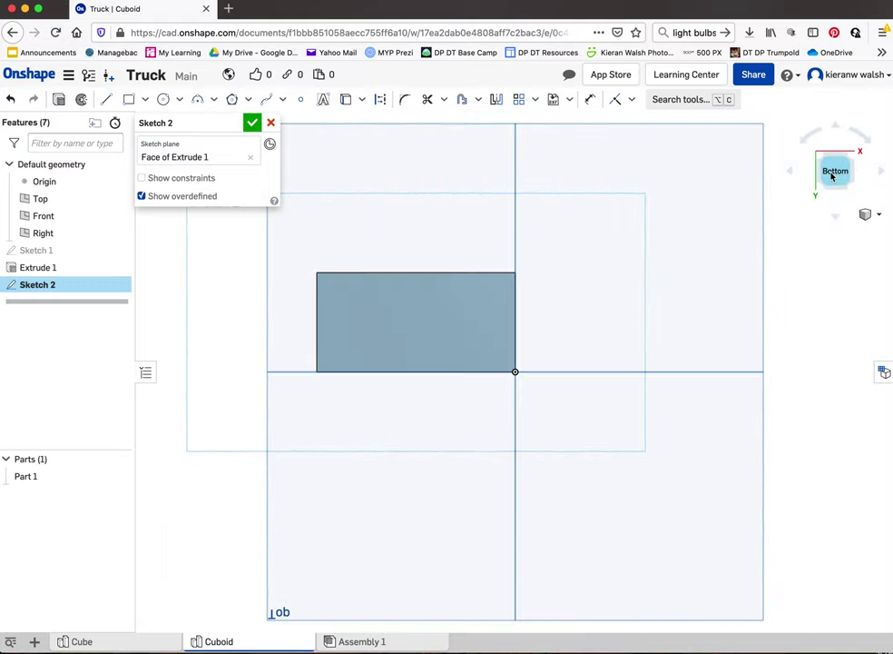
pyautogui.scroll(3, 387, 306)
pyautogui.scroll(2, 388, 307)
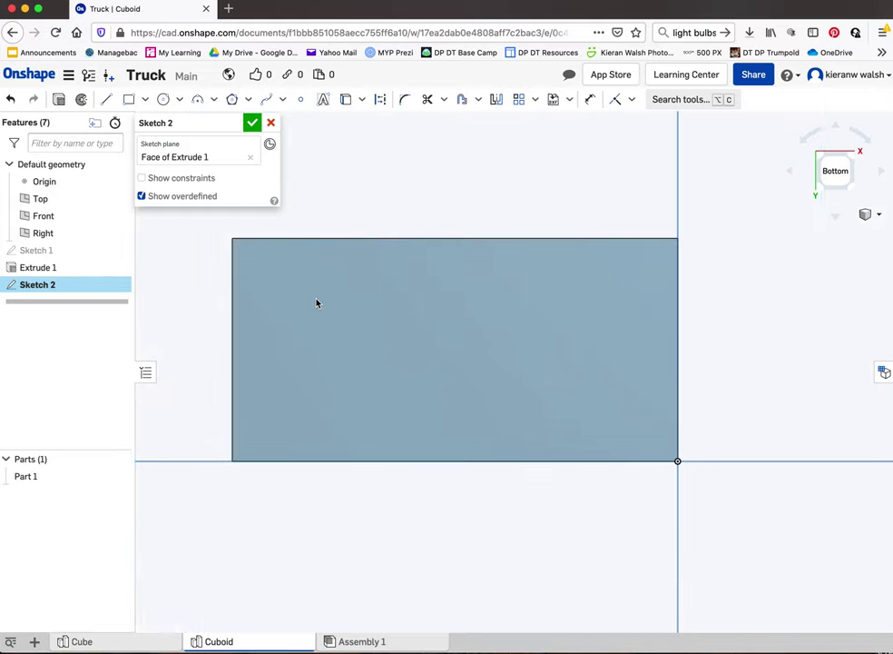
pyautogui.moveTo(317, 303); pyautogui.dragTo(322, 311, button='middle')
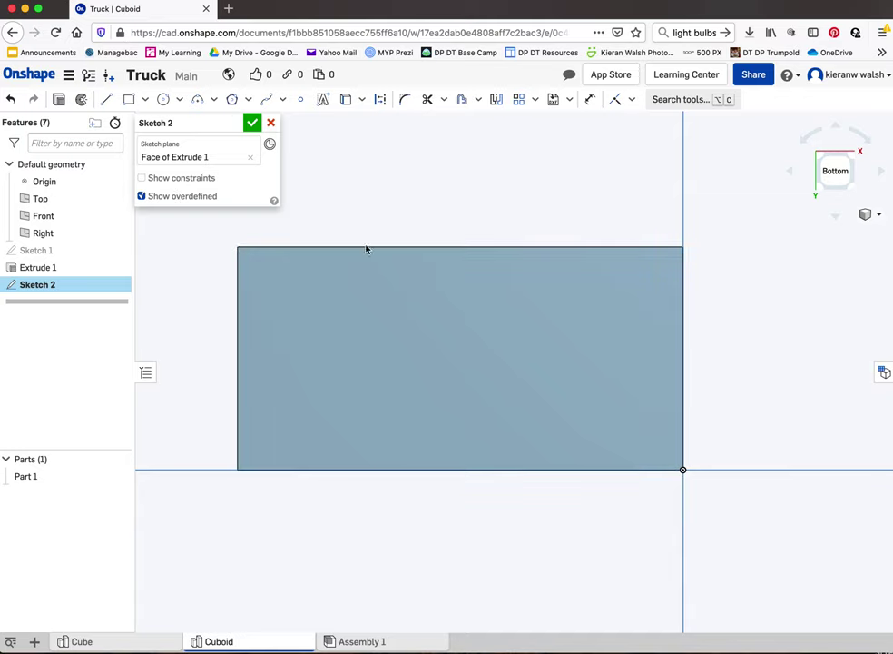
# Draw two construction lines from the midpoint of the face's upper long edge to the two lower corners, forming an inverted V
pyautogui.click(103, 100)
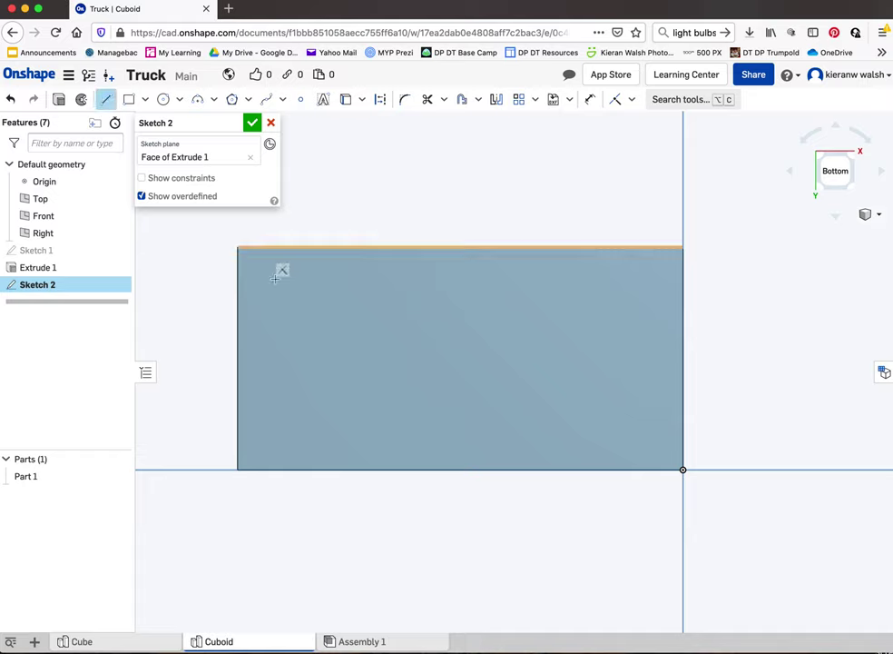
pyautogui.click(238, 469)
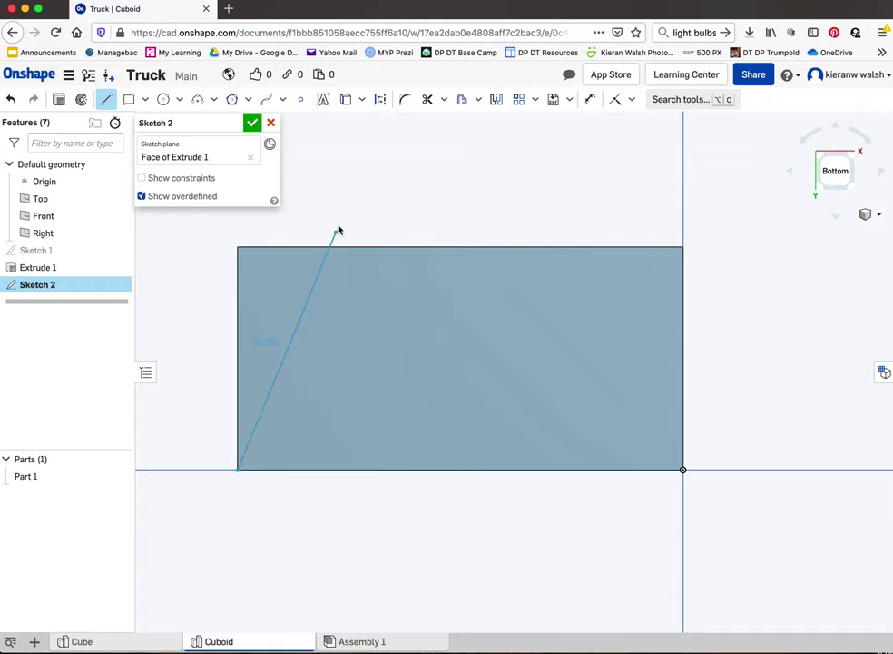
pyautogui.click(380, 101)
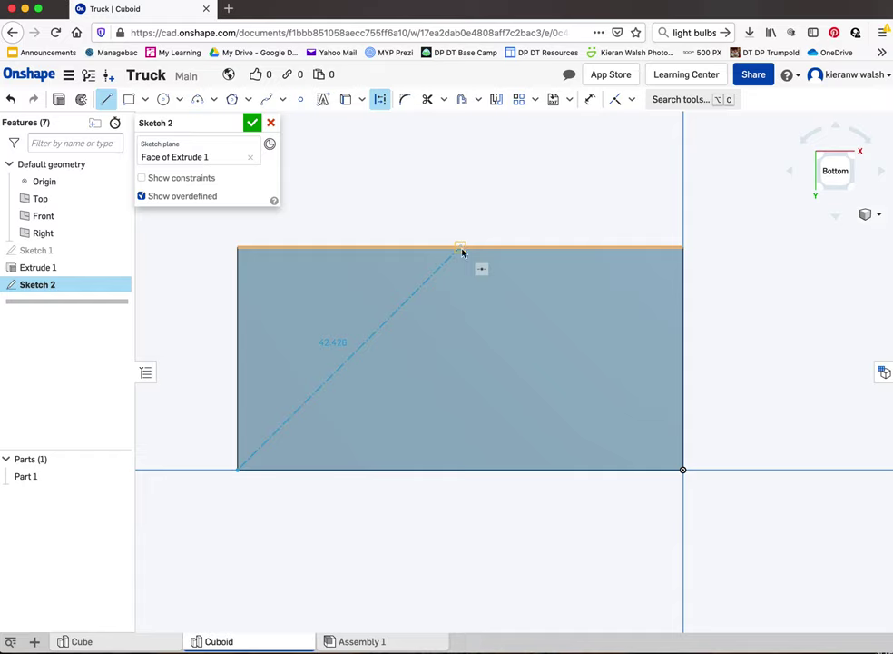
pyautogui.click(461, 250)
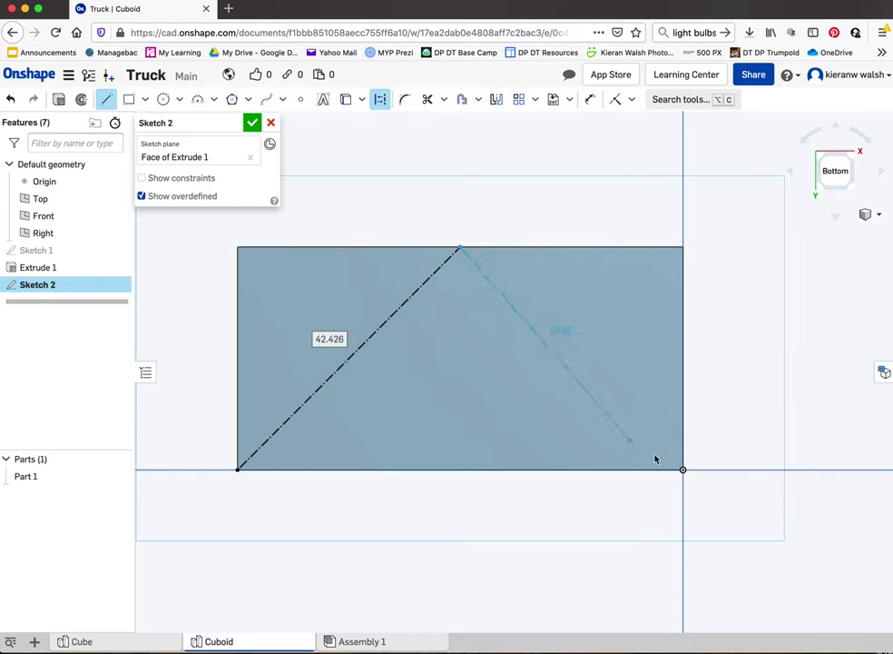
pyautogui.click(683, 470)
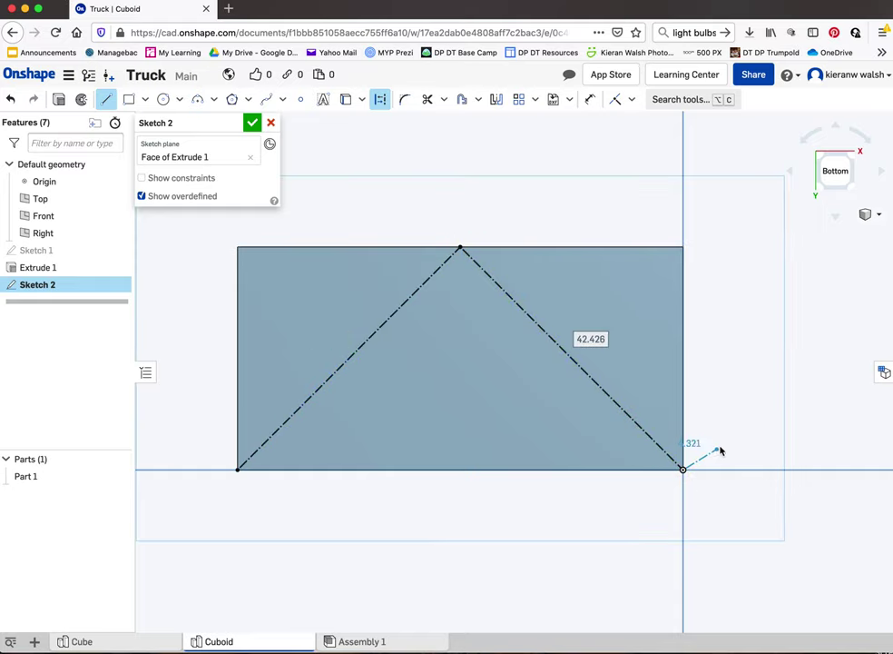
pyautogui.press('Escape')
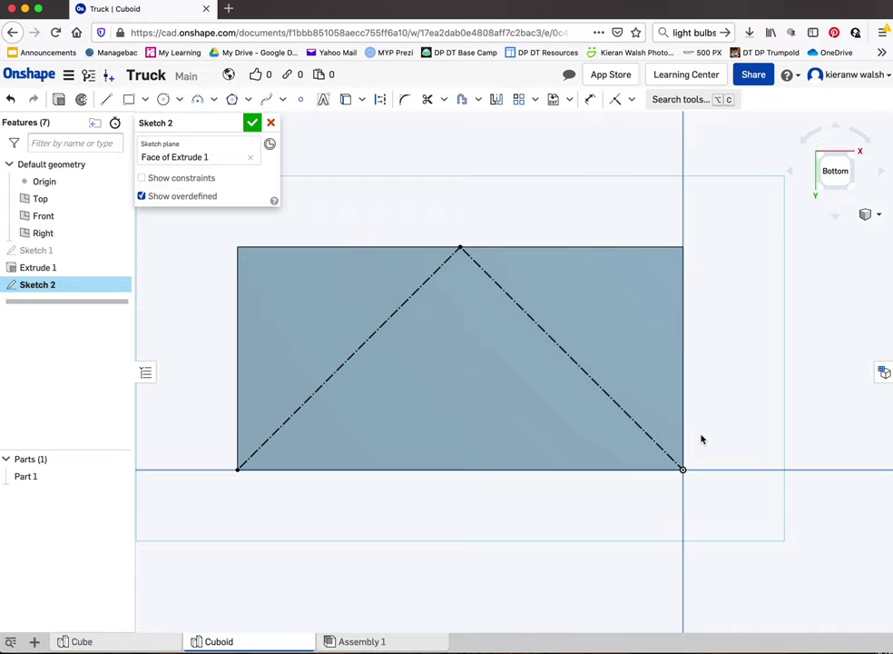
# Sketch a 12 mm diameter circle centred on the midpoint of the construction line farther from the origin
pyautogui.scroll(2, 474, 290)
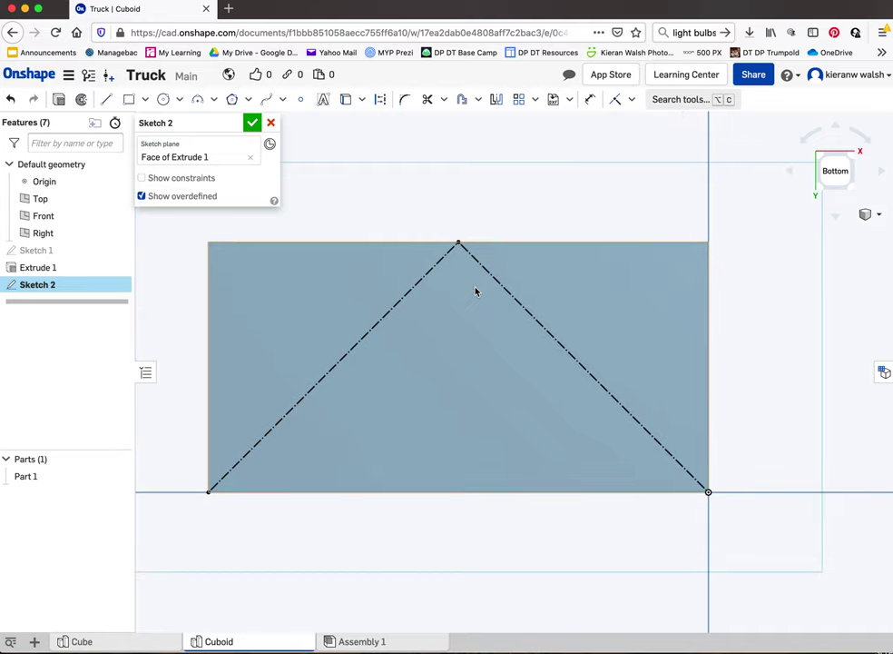
pyautogui.click(164, 105)
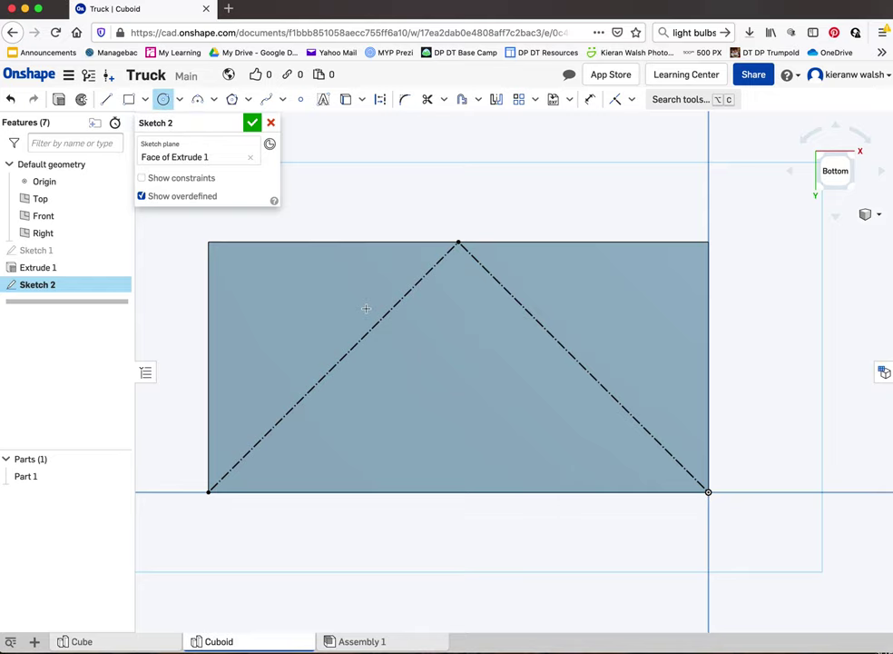
pyautogui.click(333, 370)
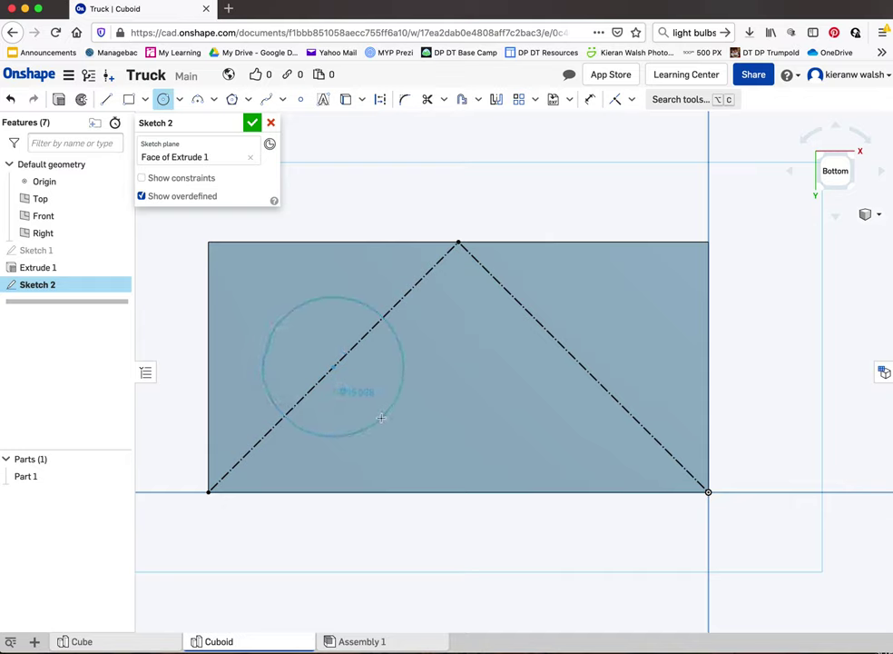
pyautogui.click(382, 422)
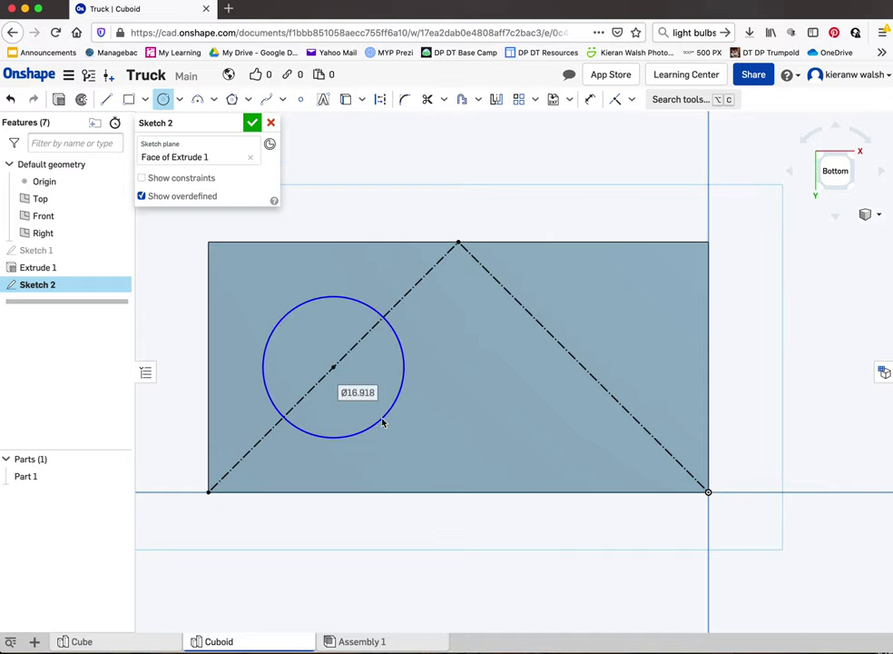
pyautogui.write('12')
pyautogui.press('Return')
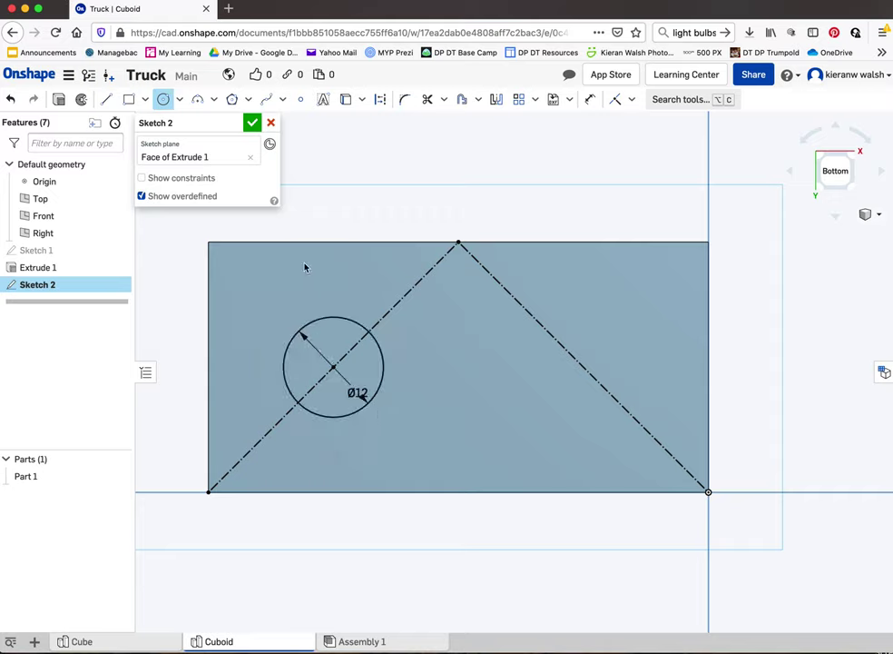
# Sketch a second 12 mm diameter circle centred on the midpoint of the construction line ending at the origin, and close the sketch
pyautogui.click(581, 367)
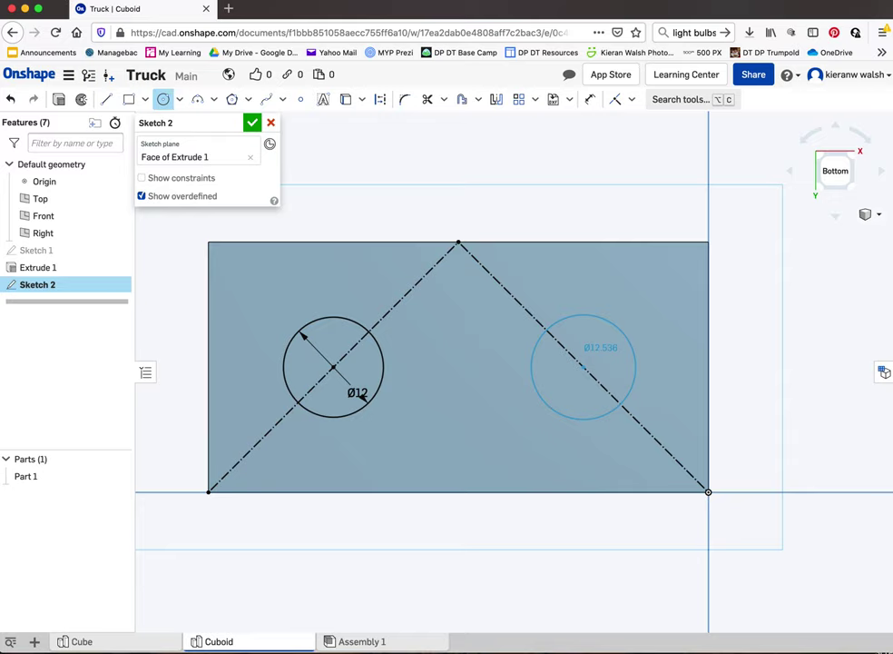
pyautogui.click(619, 332)
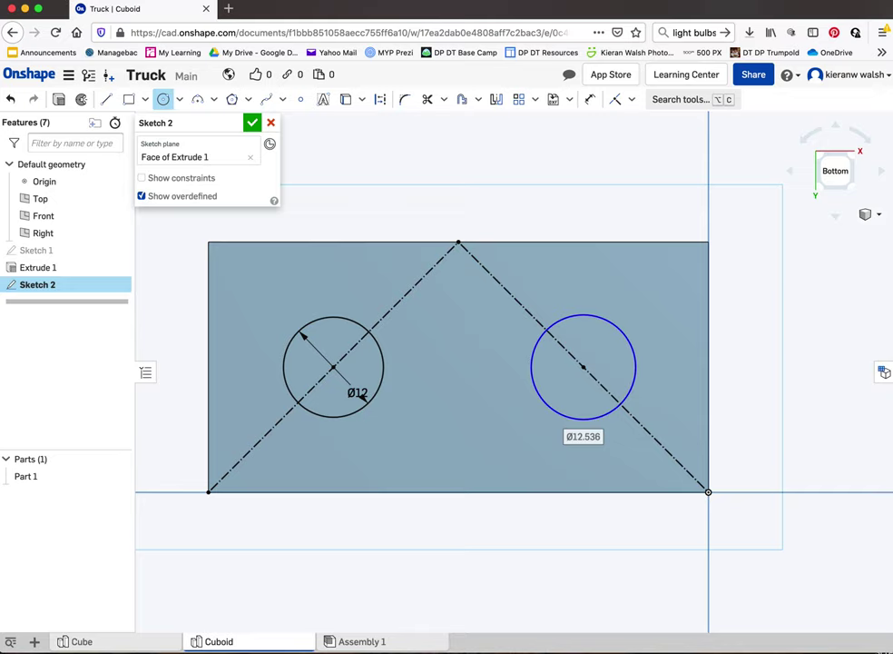
pyautogui.doubleClick(583, 436)
pyautogui.write('12')
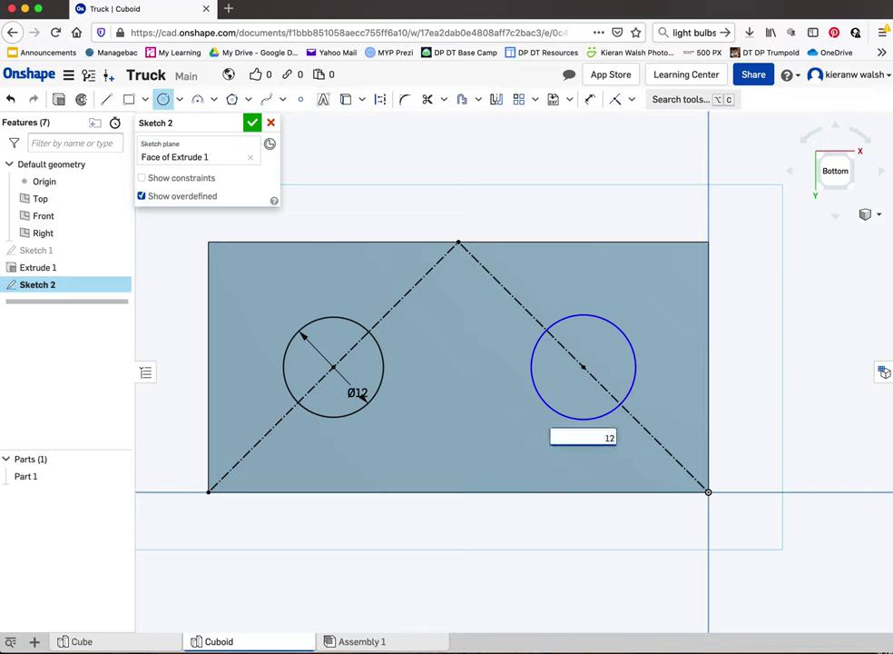
pyautogui.press('Return')
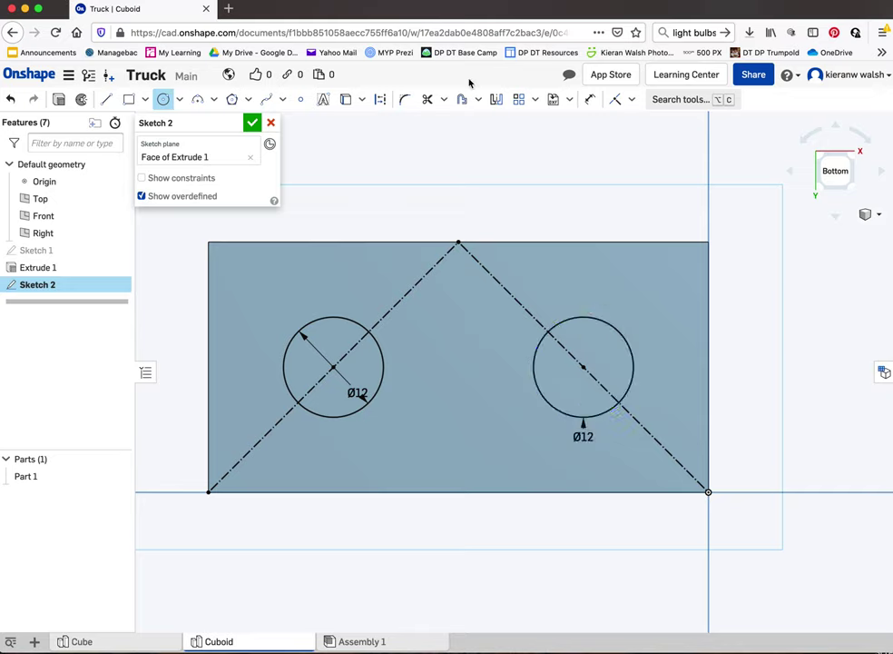
pyautogui.click(270, 124)
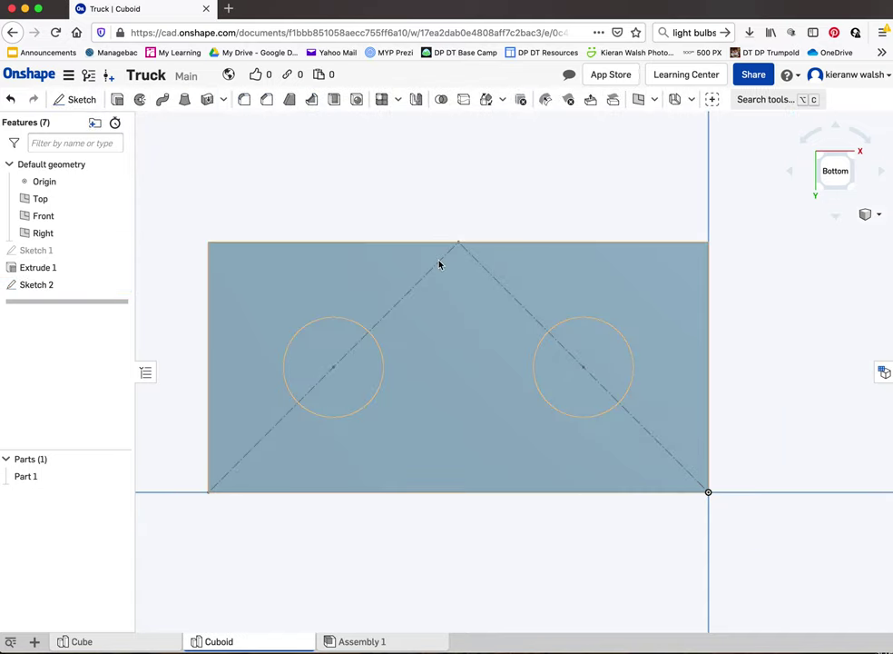
# Extrude both bottom-face circles with Remove at a Blind depth of 30 mm to cut two holes through the cuboid
pyautogui.moveTo(441, 263); pyautogui.dragTo(447, 206, button='right')
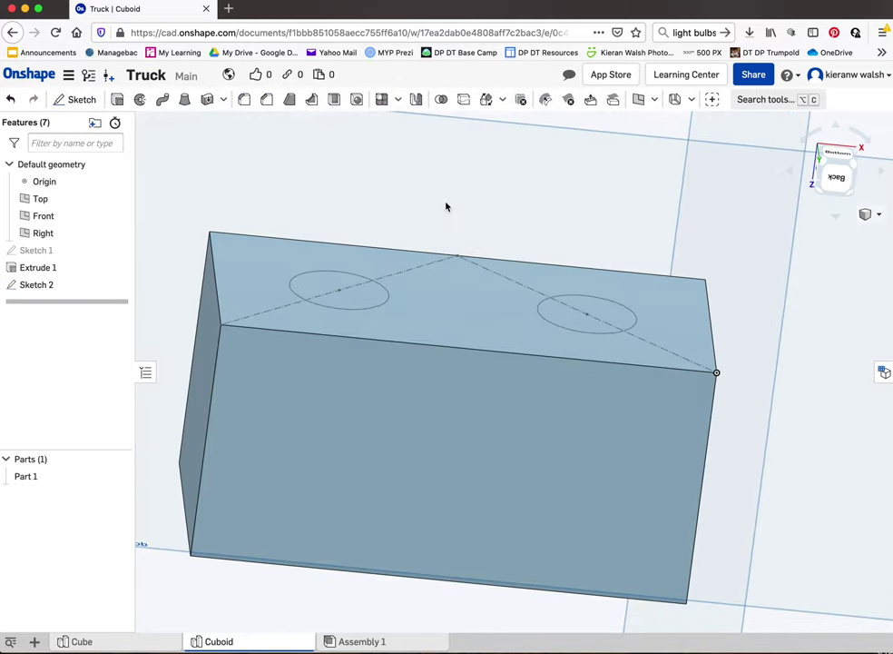
pyautogui.click(117, 99)
pyautogui.click(321, 274)
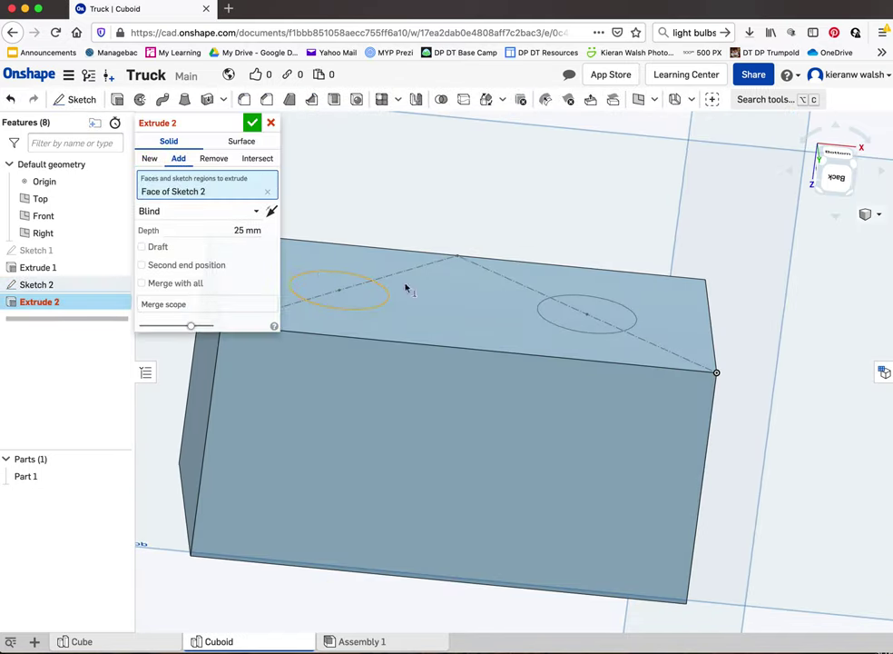
pyautogui.click(590, 306)
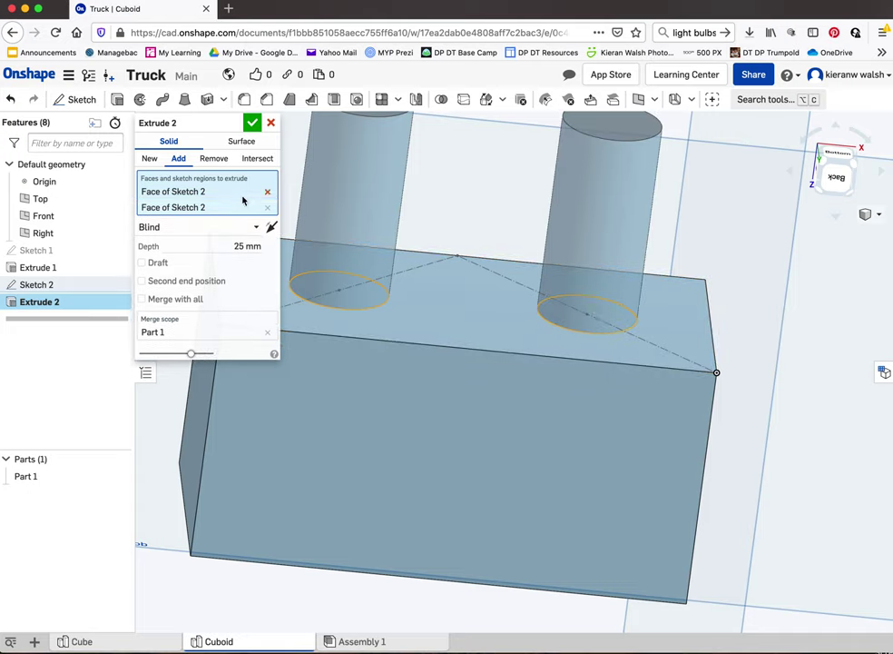
pyautogui.moveTo(232, 249); pyautogui.dragTo(274, 253)
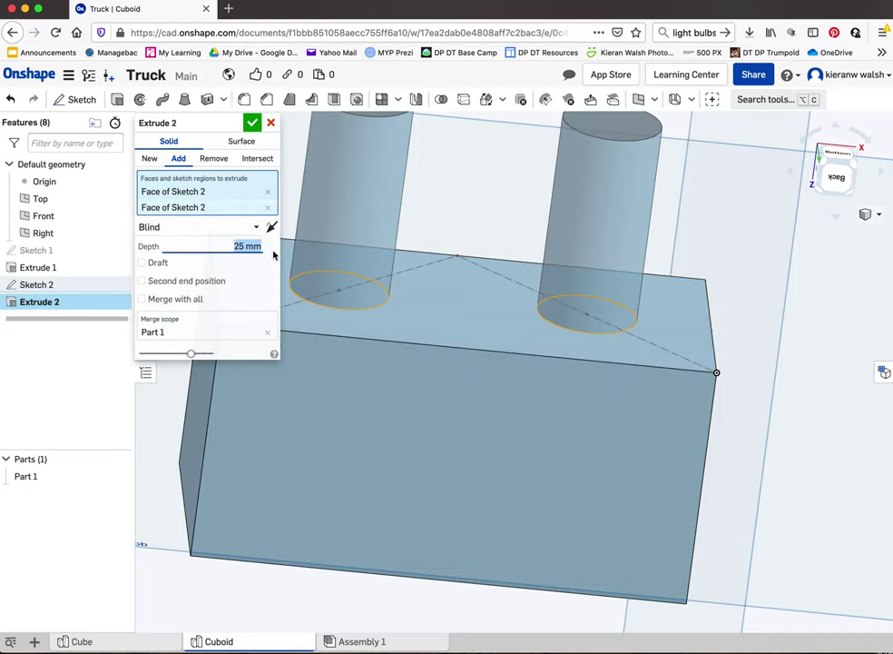
pyautogui.write('30')
pyautogui.click(213, 159)
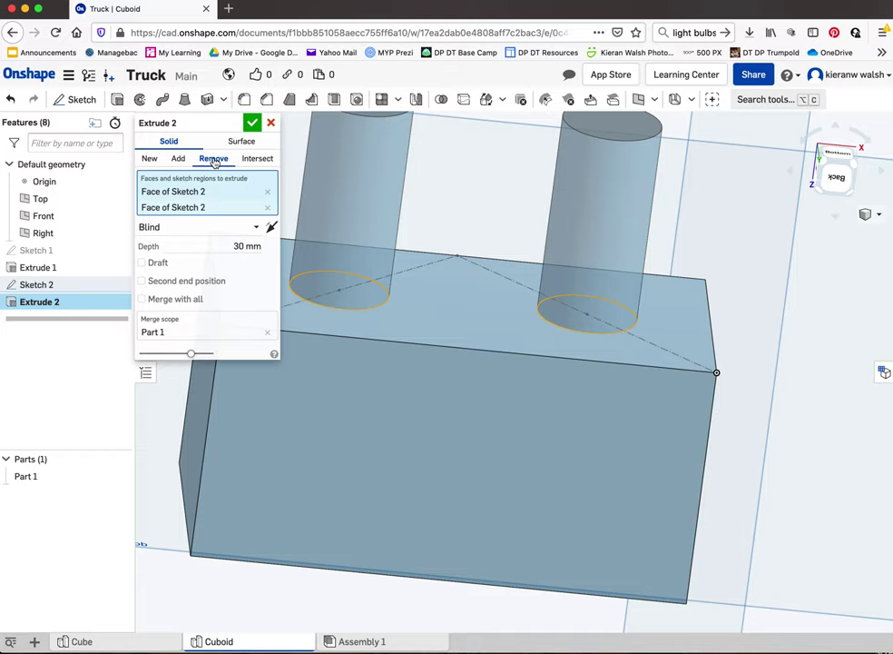
pyautogui.click(253, 122)
# Start a sketch on the back face of the cuboid and view it normal to the sketch plane
pyautogui.moveTo(446, 344); pyautogui.dragTo(469, 353, button='right')
pyautogui.scroll(-5, 465, 345)
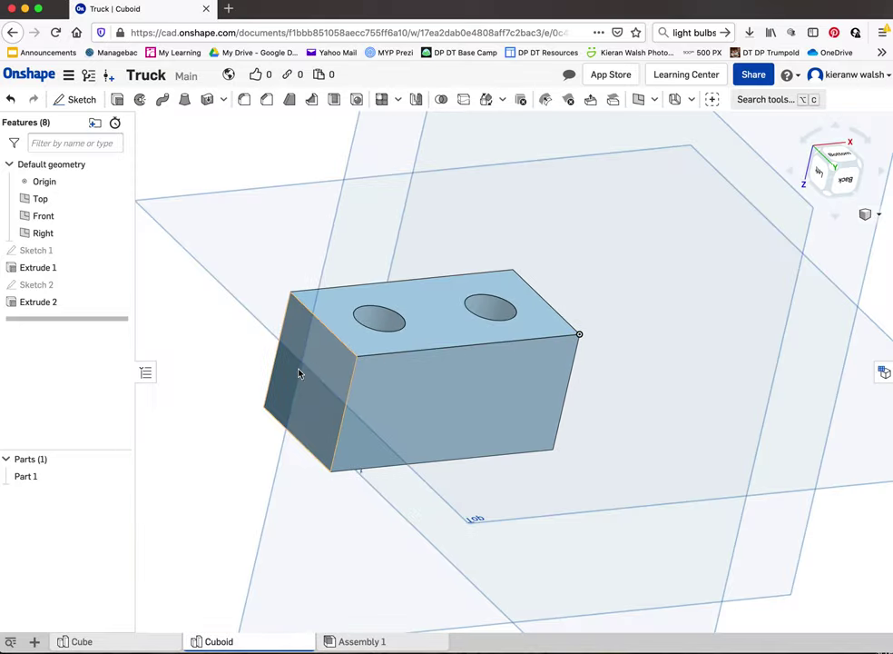
pyautogui.scroll(3, 299, 370)
pyautogui.moveTo(486, 395); pyautogui.dragTo(457, 379, button='right')
pyautogui.click(71, 98)
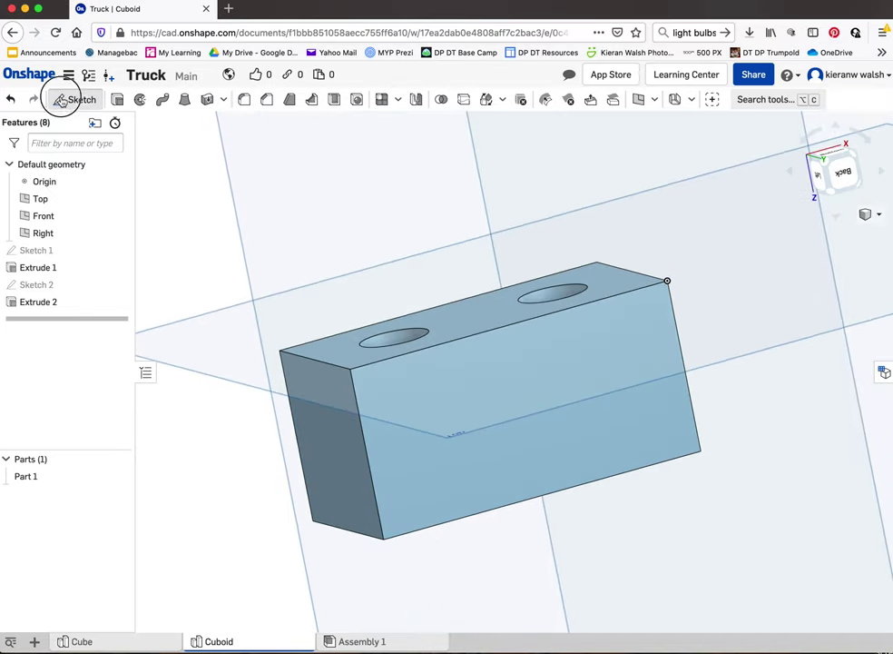
pyautogui.click(469, 348)
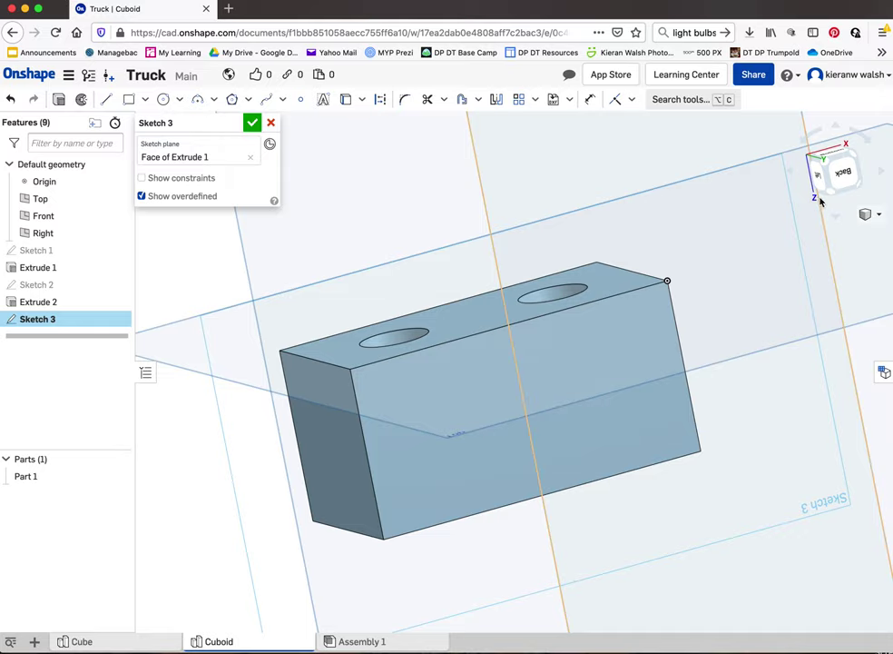
pyautogui.press('n')
pyautogui.scroll(5, 713, 313)
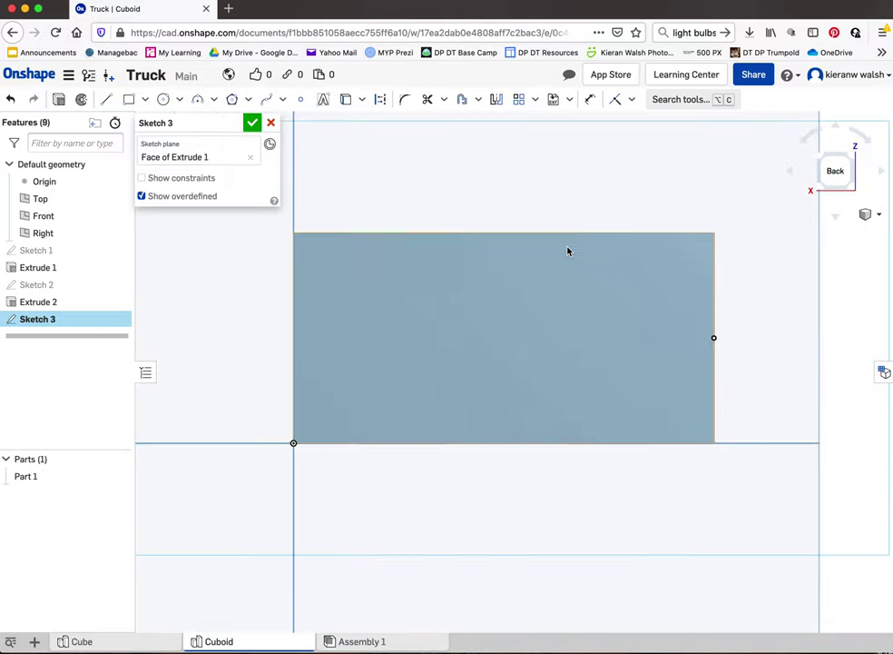
# Draw two construction lines from the back face's upper corners to the midpoint of its lower edge, forming a V
pyautogui.click(107, 99)
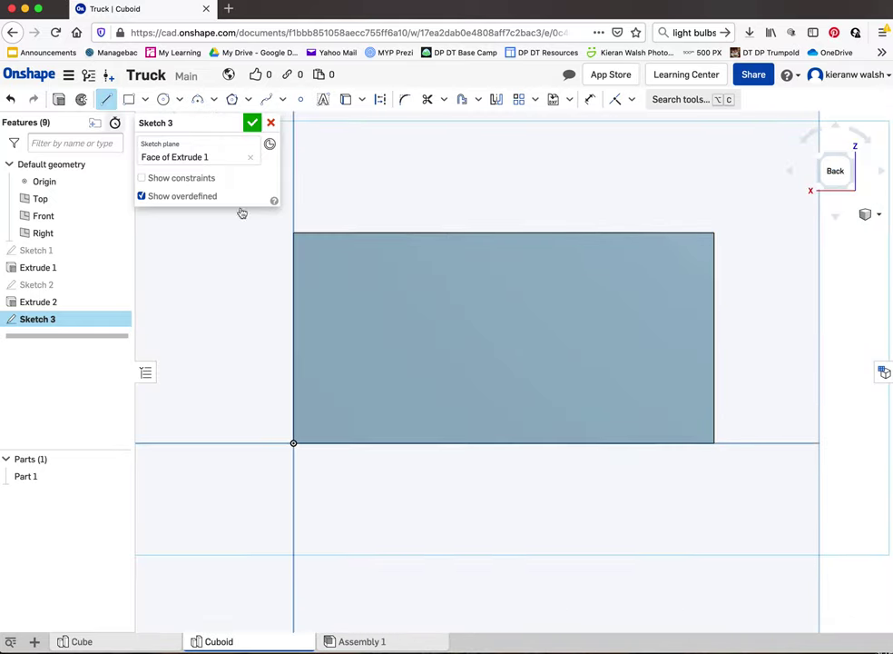
pyautogui.click(293, 233)
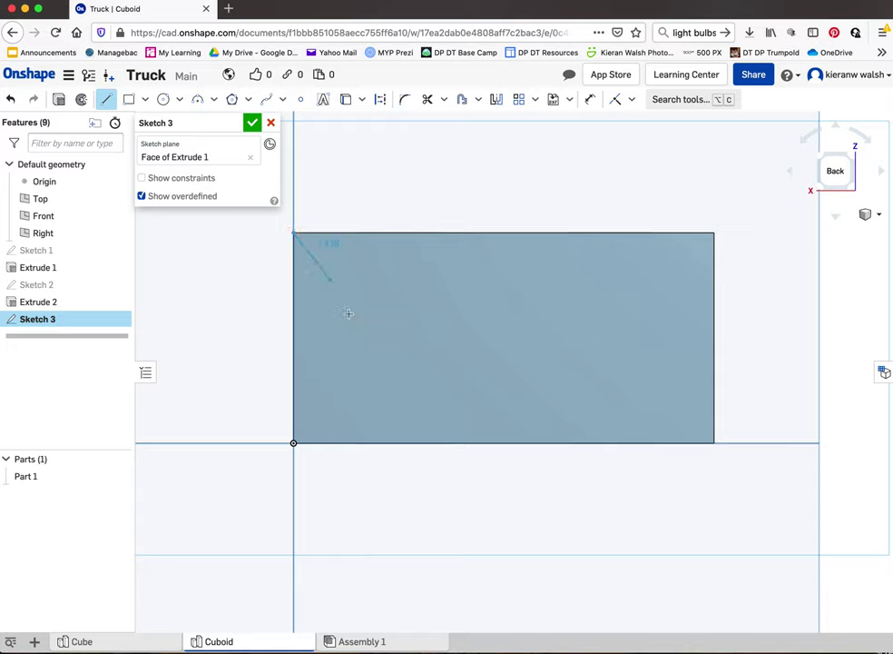
pyautogui.click(380, 101)
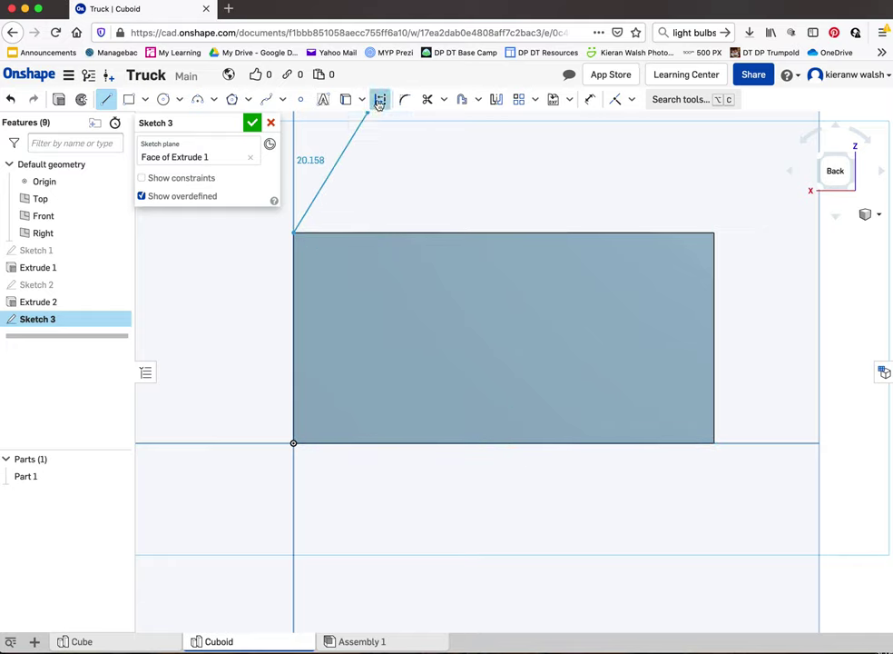
pyautogui.click(502, 443)
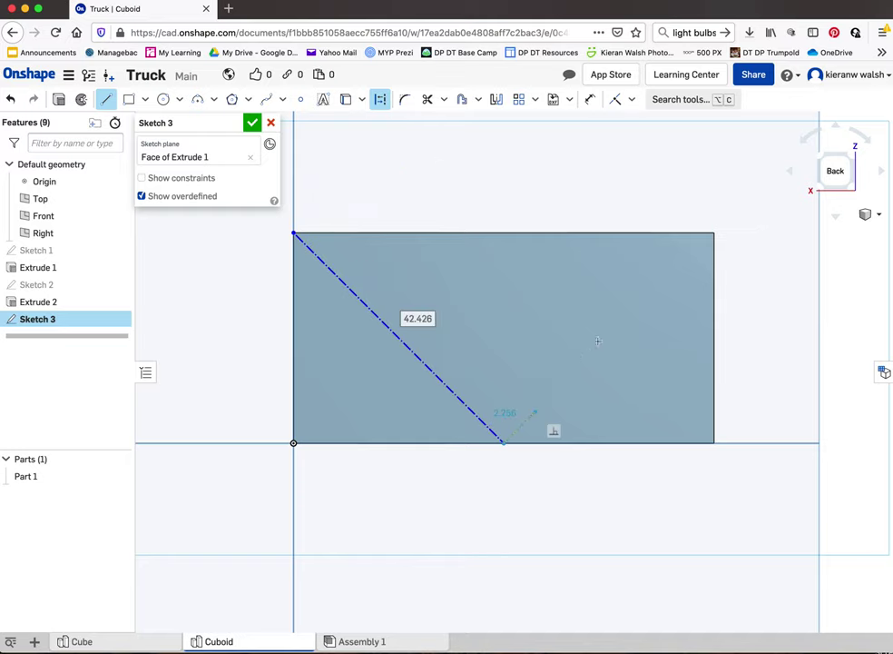
pyautogui.click(713, 234)
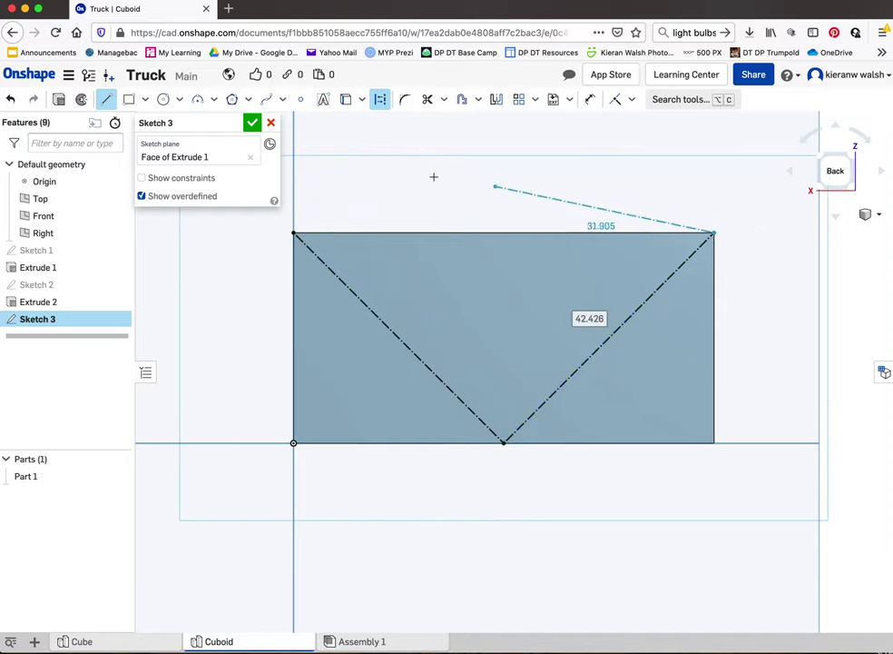
# Sketch a solid, non-construction 12 mm diameter circle centred on the midpoint of the construction line from the corner above the origin
pyautogui.click(164, 99)
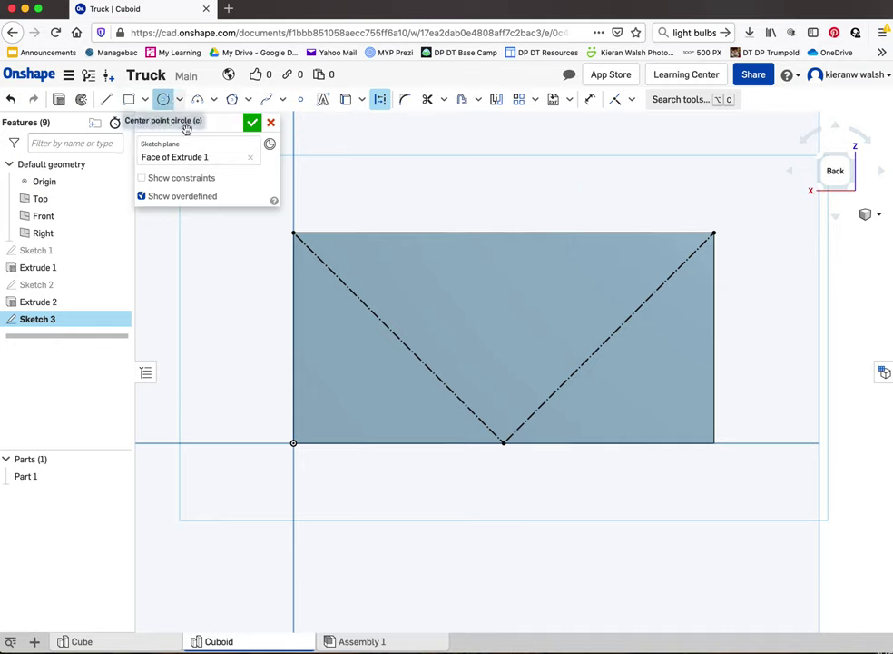
pyautogui.click(397, 339)
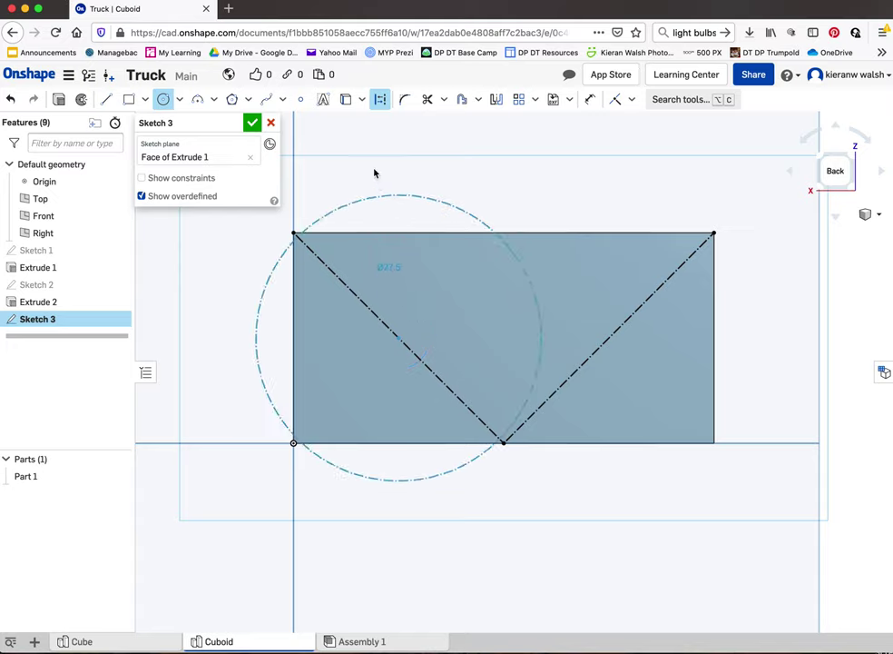
pyautogui.click(380, 100)
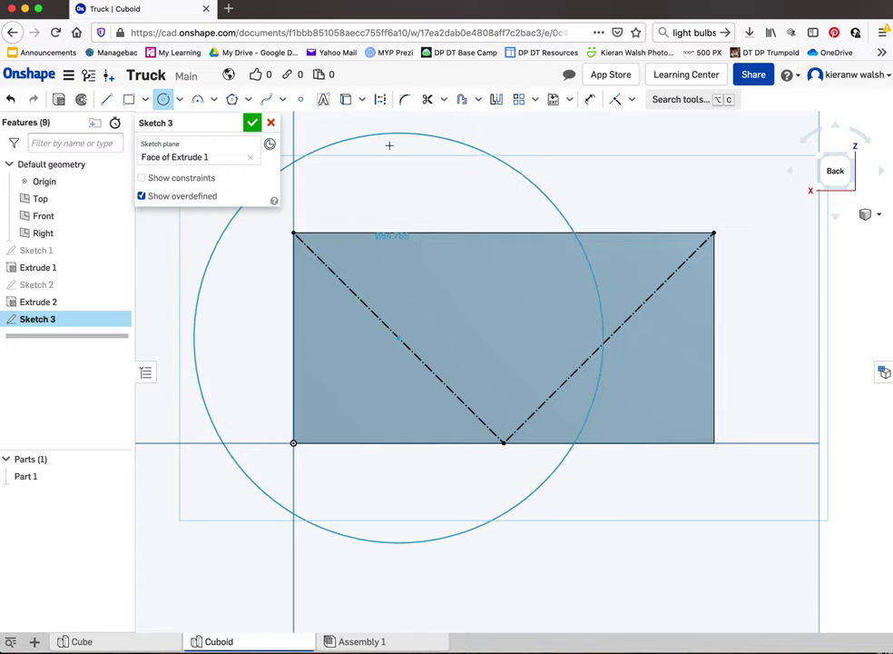
pyautogui.click(397, 293)
pyautogui.write('12')
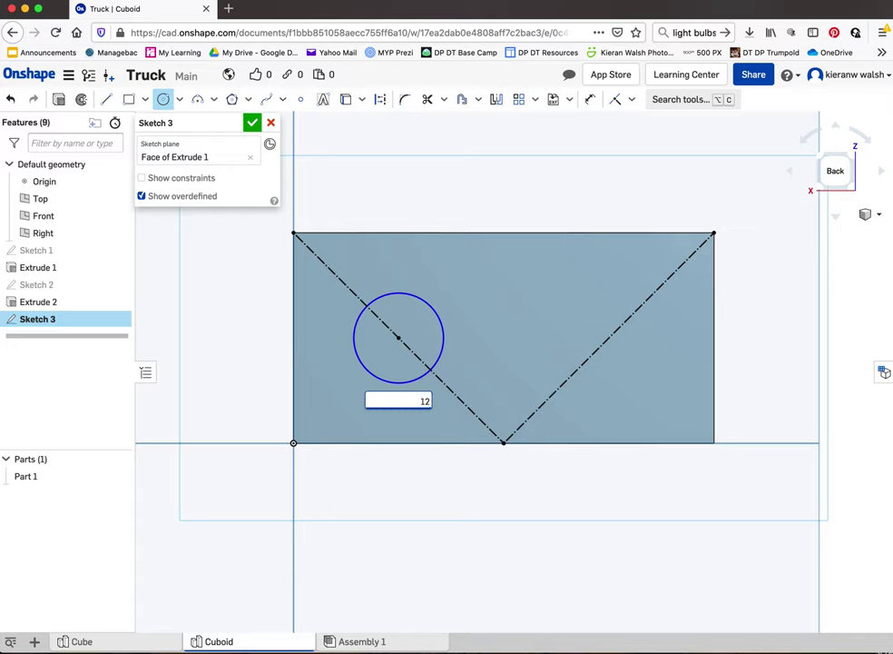
pyautogui.press('Return')
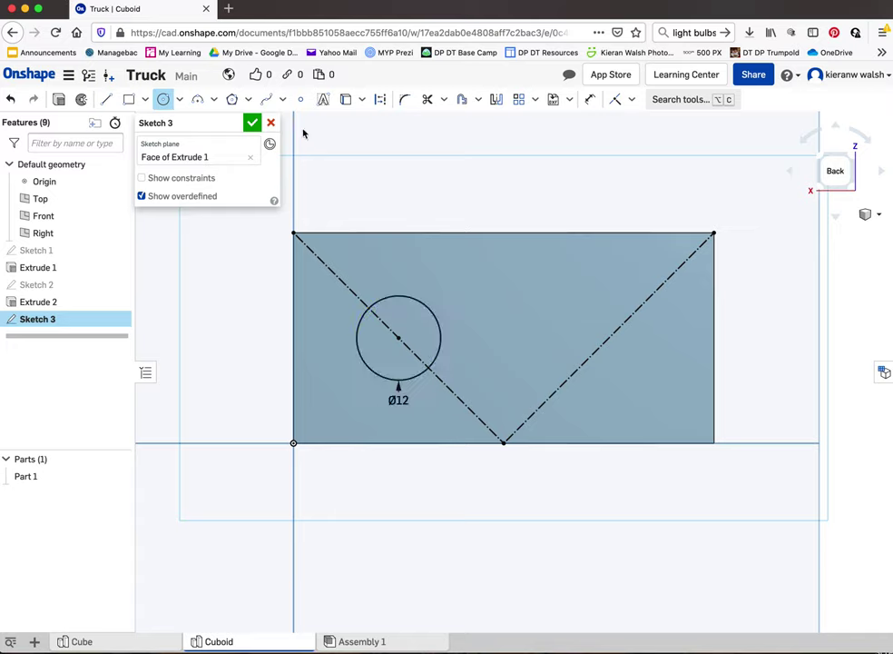
# Sketch a second 12 mm diameter circle centred on the midpoint of the other construction line, and close the sketch
pyautogui.click(609, 338)
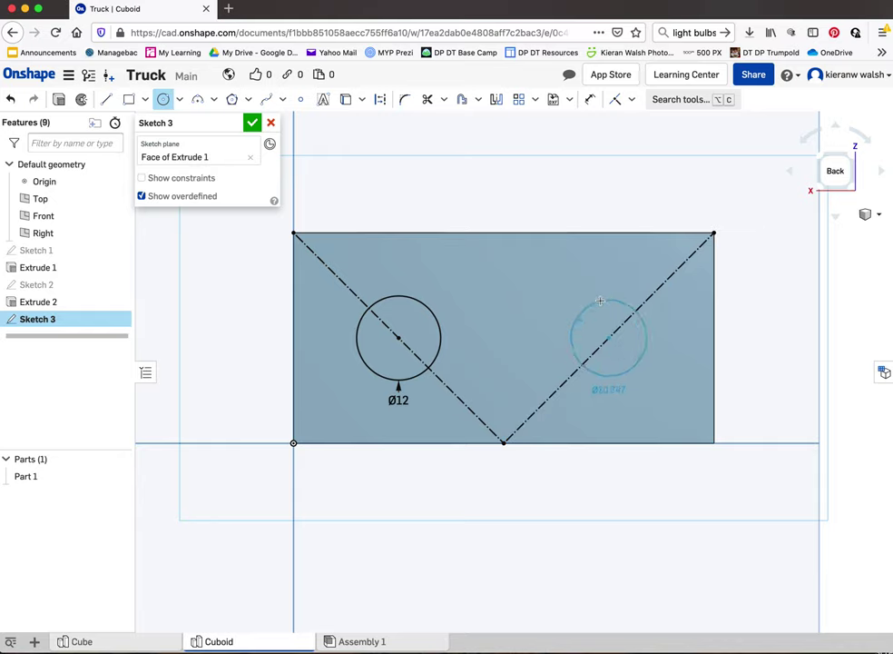
pyautogui.click(600, 300)
pyautogui.write('1')
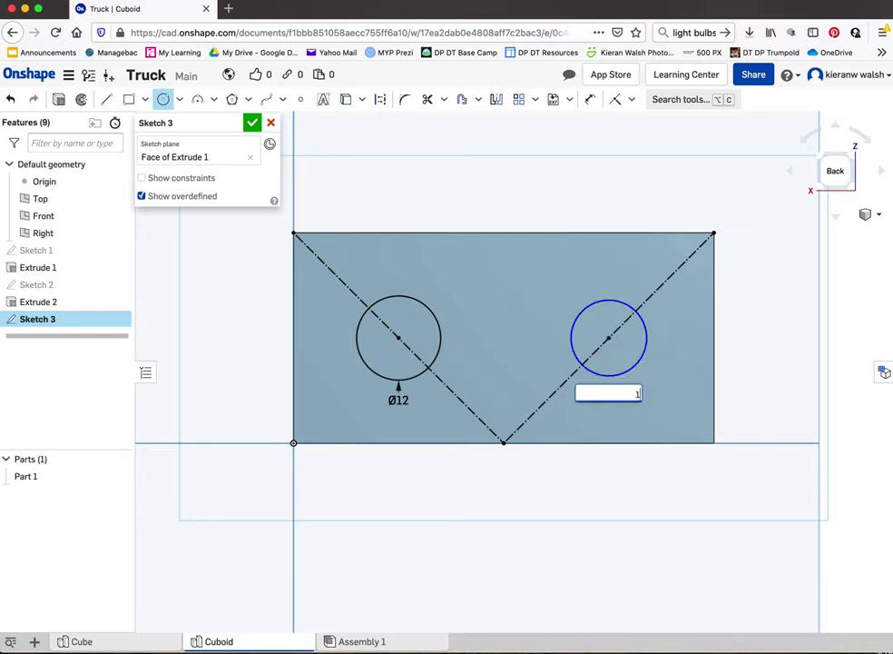
pyautogui.write('2')
pyautogui.press('Return')
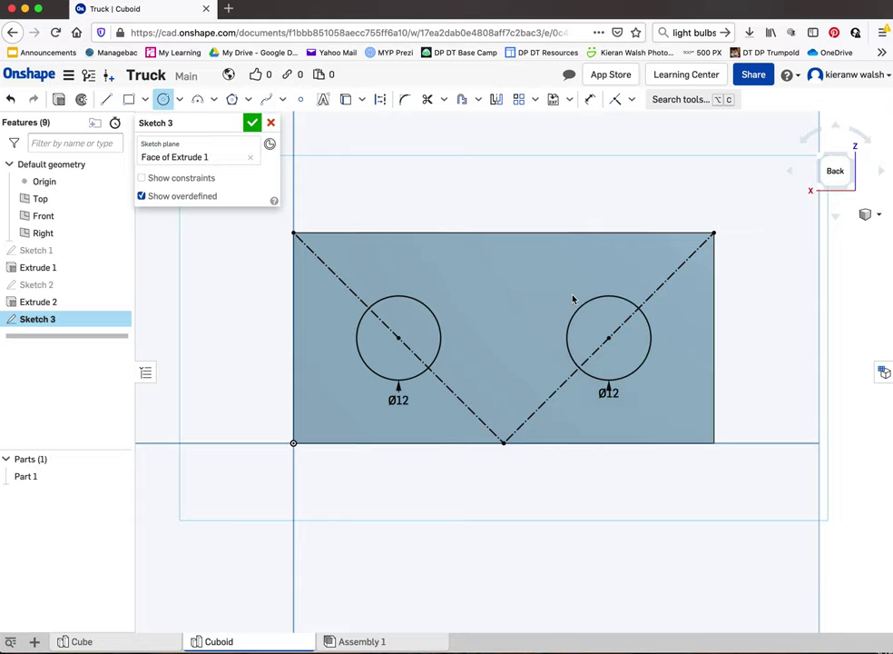
pyautogui.click(252, 122)
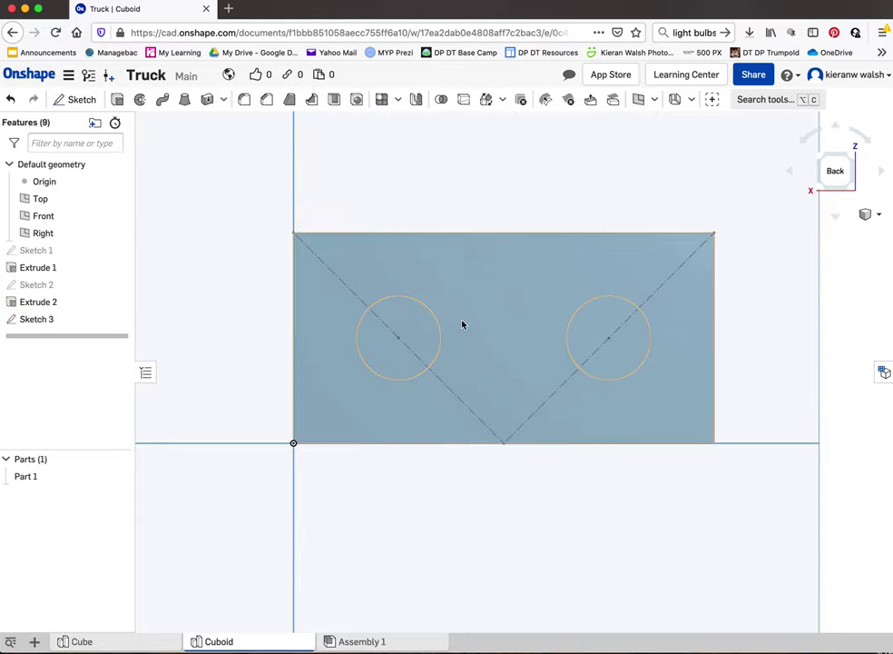
# Extrude both back-face circles into the cuboid with Remove at a Blind depth of about 43.9 mm, cutting two holes through it
pyautogui.moveTo(462, 323)
pyautogui.mouseDown(button='right')
pyautogui.moveTo(474, 278)
pyautogui.moveTo(426, 232)
pyautogui.mouseUp(button='right')
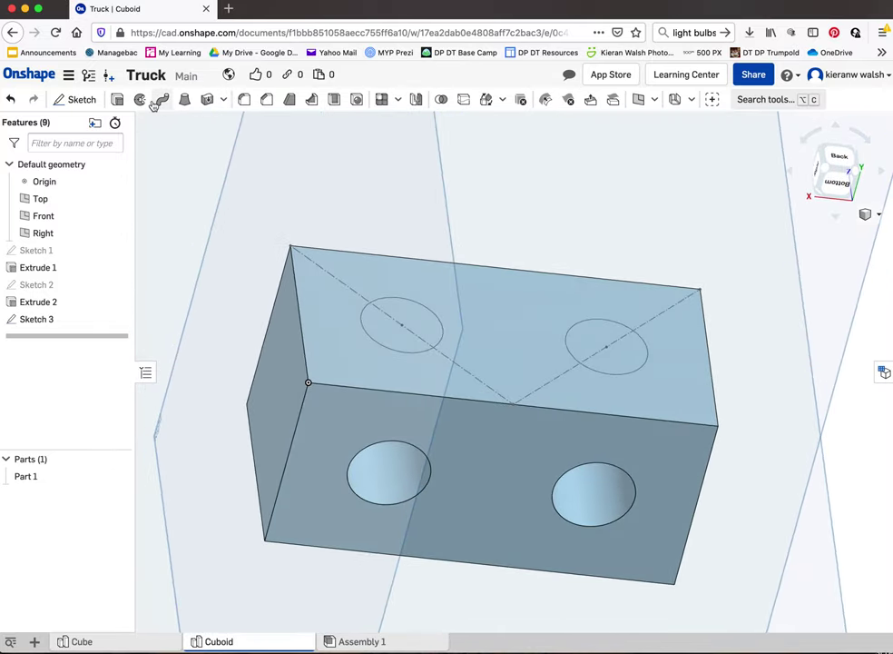
pyautogui.click(117, 99)
pyautogui.click(402, 321)
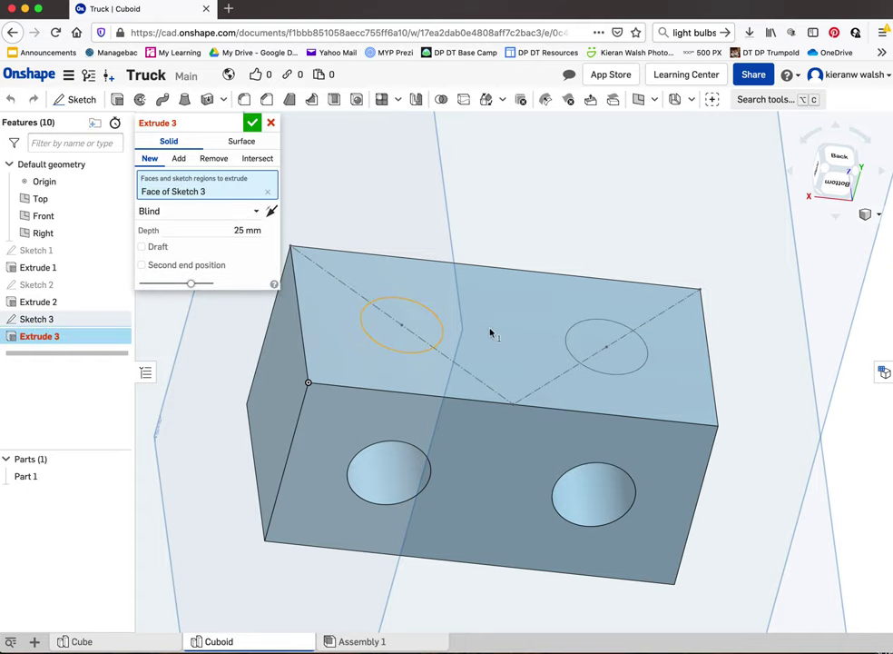
pyautogui.click(599, 342)
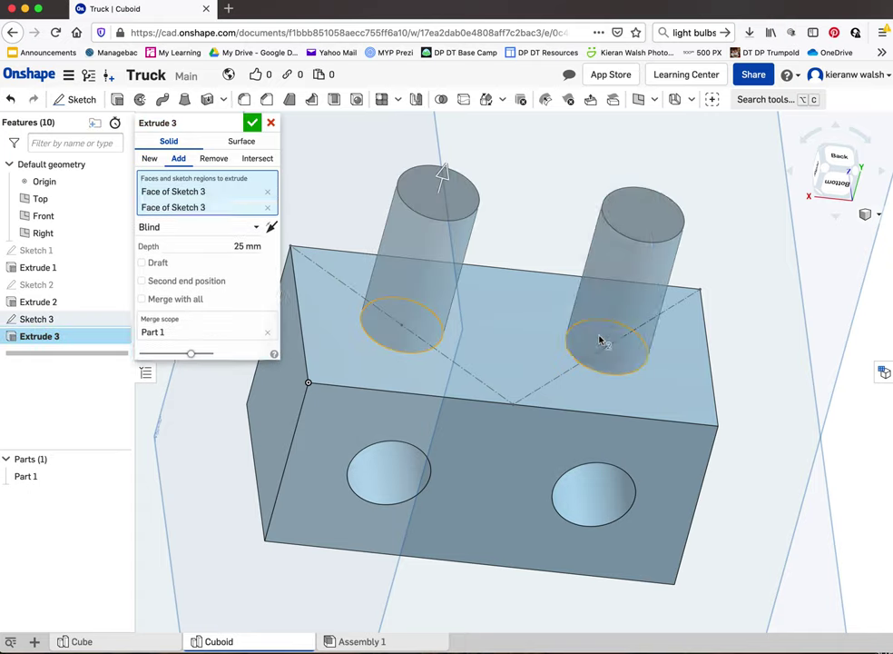
pyautogui.click(227, 247)
pyautogui.write('30')
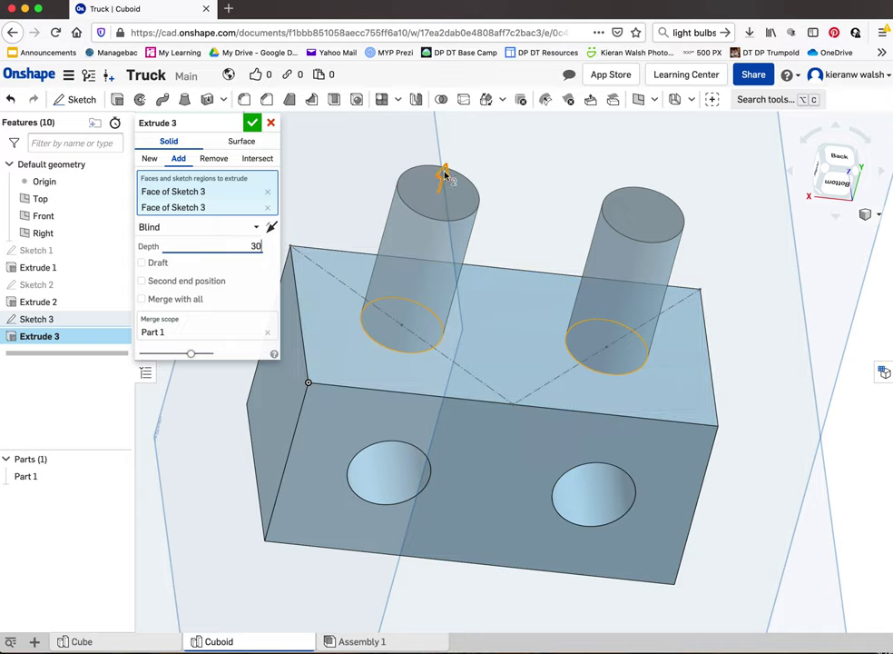
pyautogui.moveTo(443, 172); pyautogui.dragTo(333, 570)
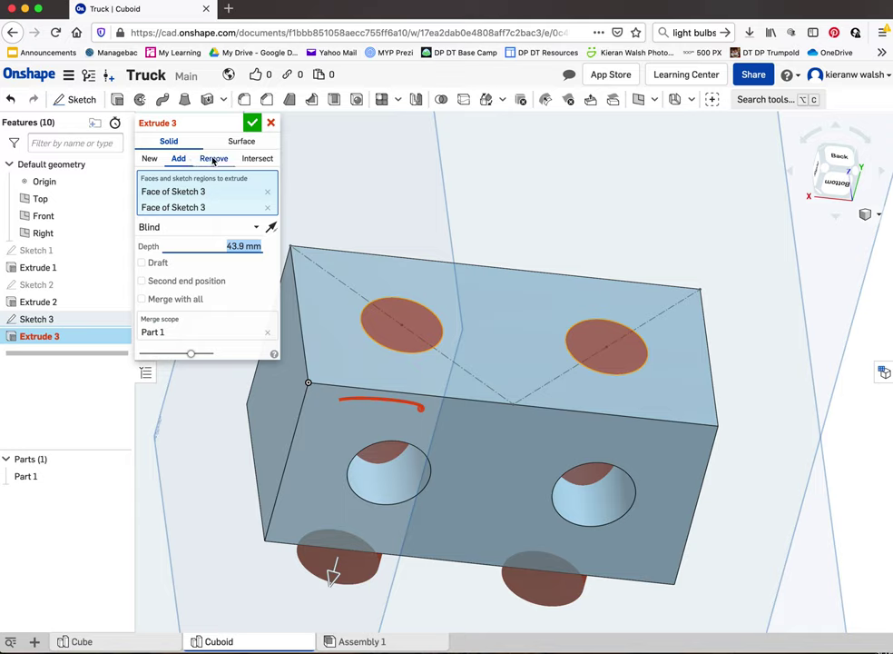
pyautogui.click(208, 159)
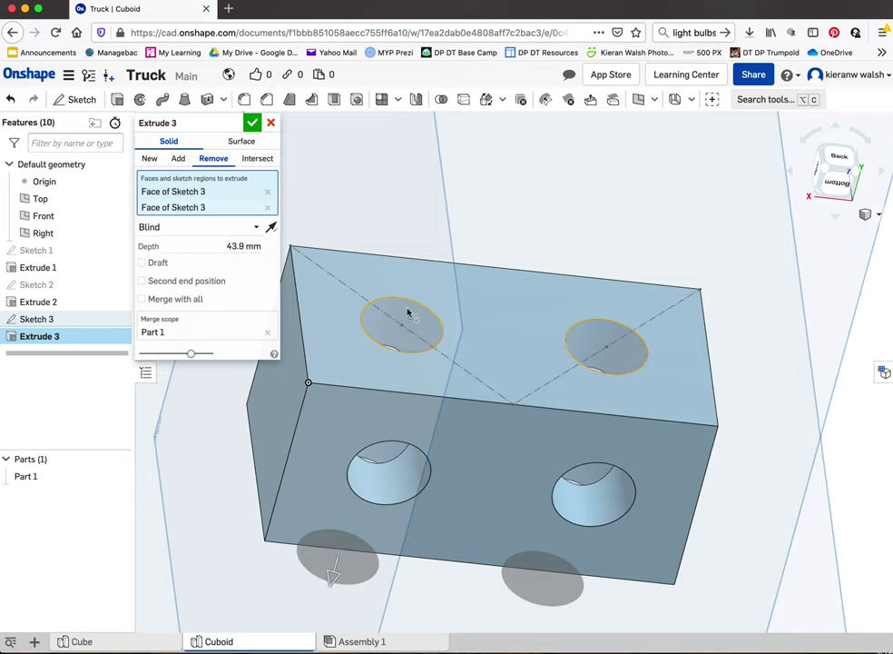
pyautogui.click(252, 123)
# Start a sketch on the cuboid's square right end face and view it from the Right
pyautogui.moveTo(426, 370); pyautogui.dragTo(418, 506, button='right')
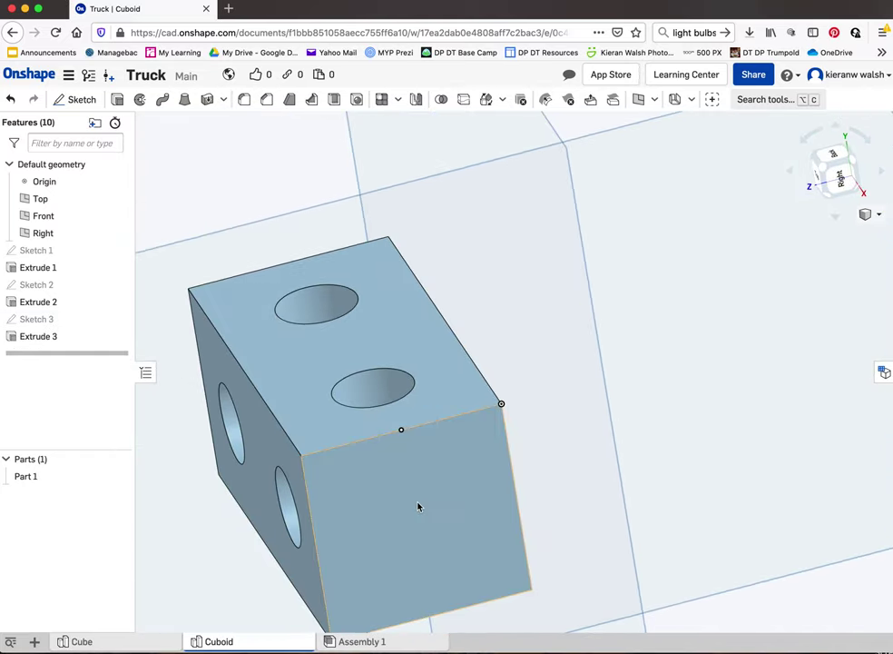
pyautogui.scroll(-5, 397, 510)
pyautogui.scroll(5, 350, 535)
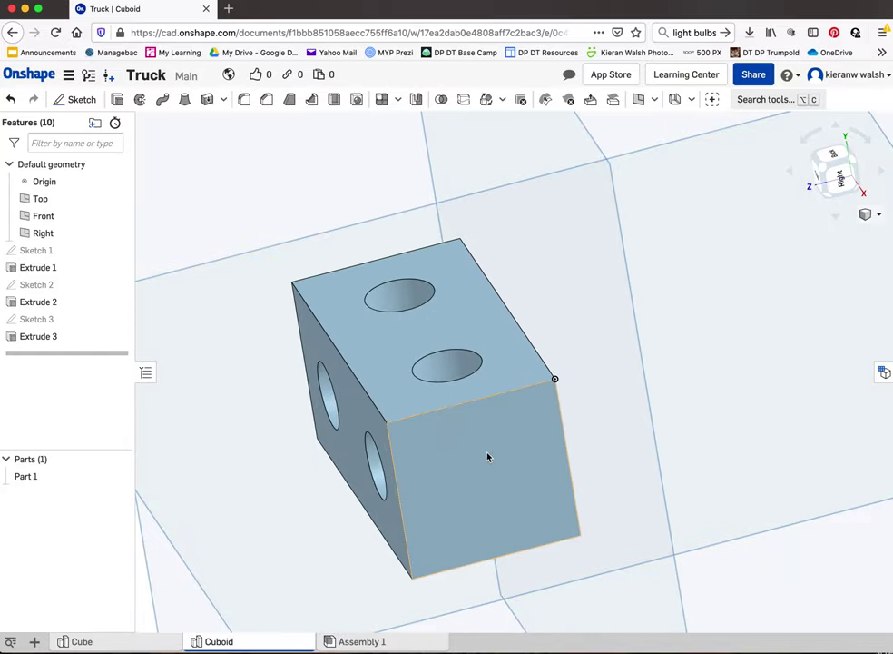
pyautogui.click(75, 99)
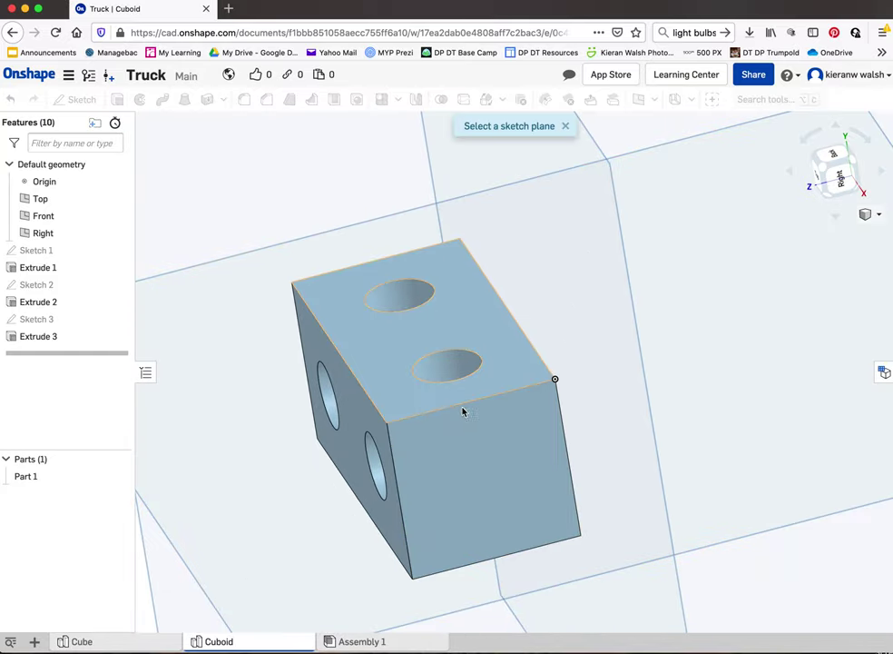
pyautogui.click(466, 415)
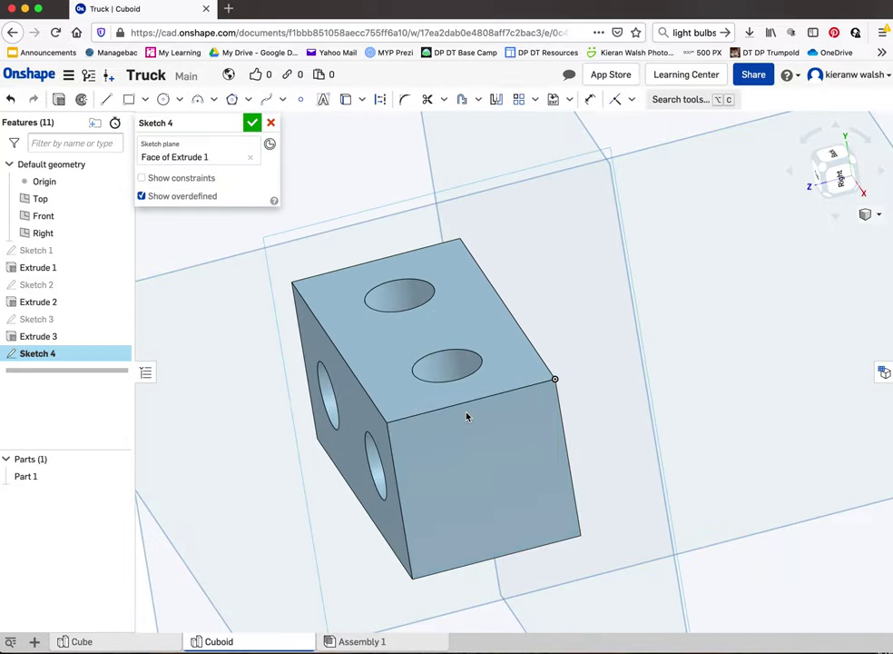
pyautogui.click(842, 180)
pyautogui.scroll(5, 463, 300)
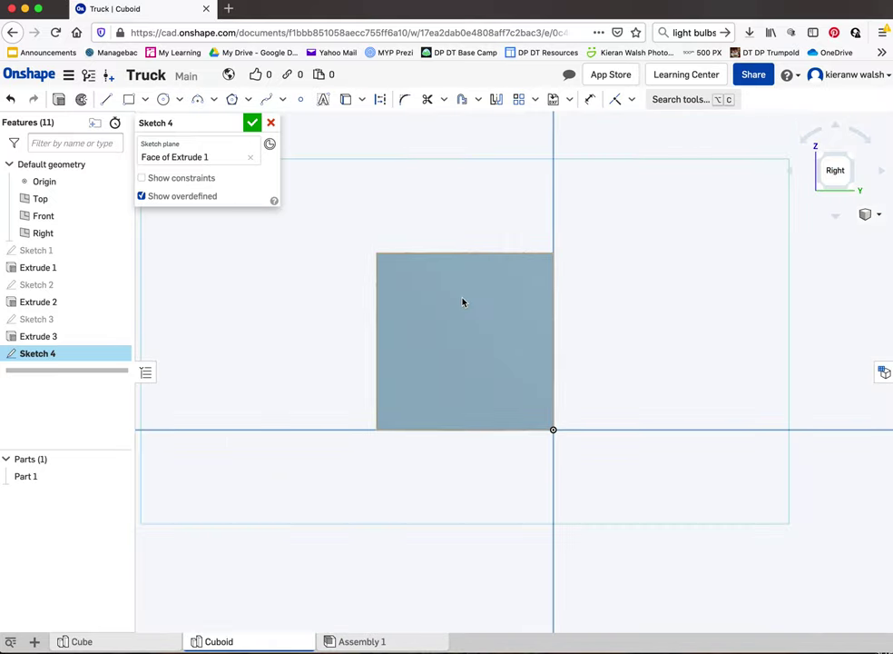
# Sketch a 12 mm diameter circle centred on the end face, aligned with its edge midpoints, and close the sketch
pyautogui.click(164, 99)
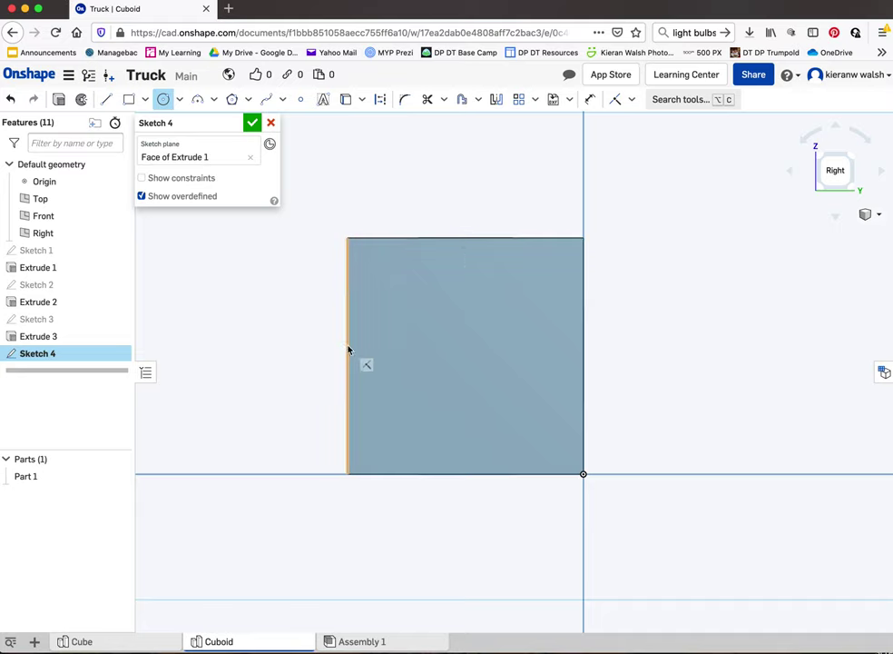
pyautogui.click(468, 357)
pyautogui.click(506, 315)
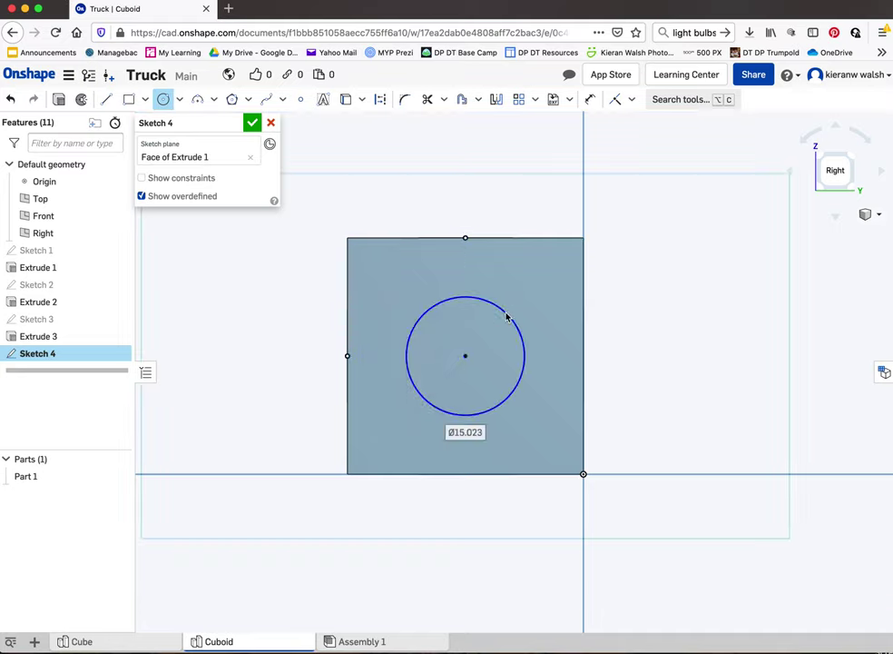
pyautogui.write('12')
pyautogui.press('Return')
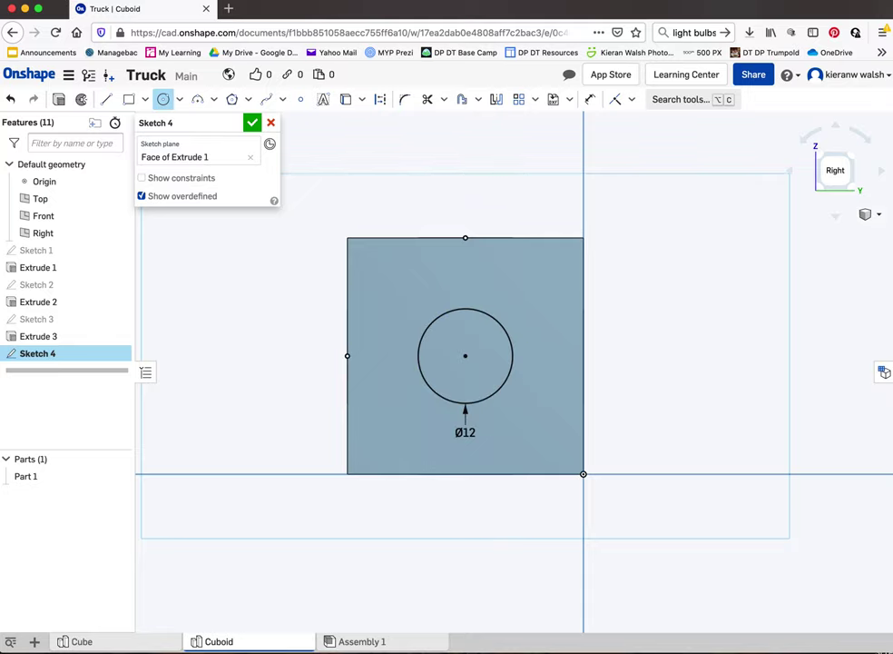
pyautogui.click(252, 122)
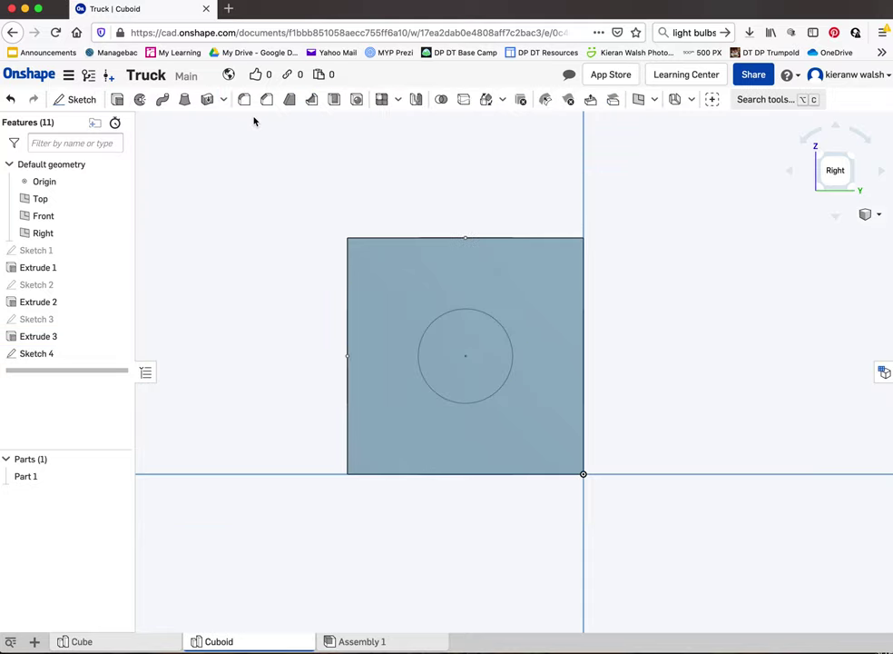
# Extrude the end-face circle into the cuboid with Remove at a Blind depth of about 88.1 mm, cutting a lengthwise hole
pyautogui.hotkey('shift', '7')
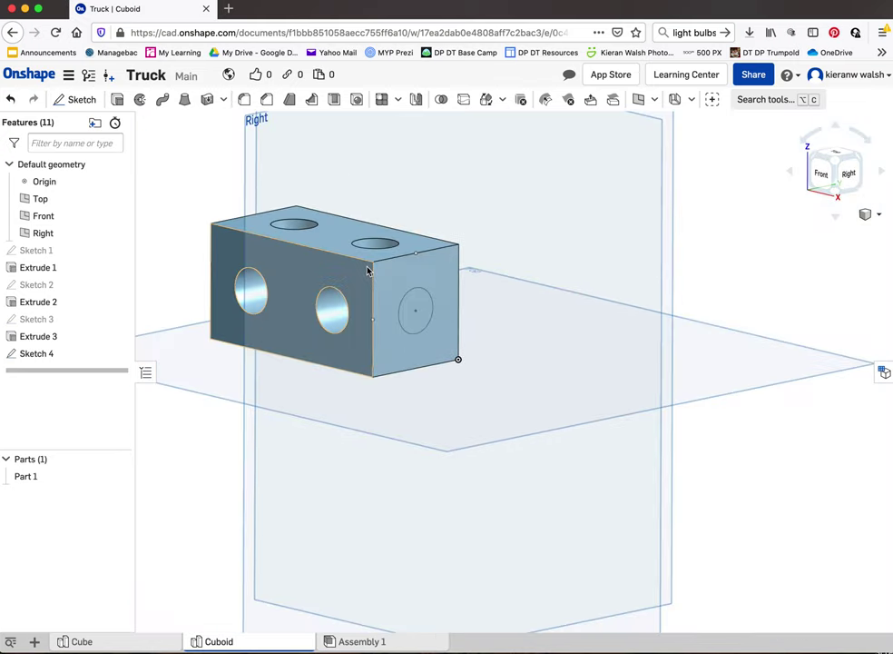
pyautogui.scroll(5, 277, 269)
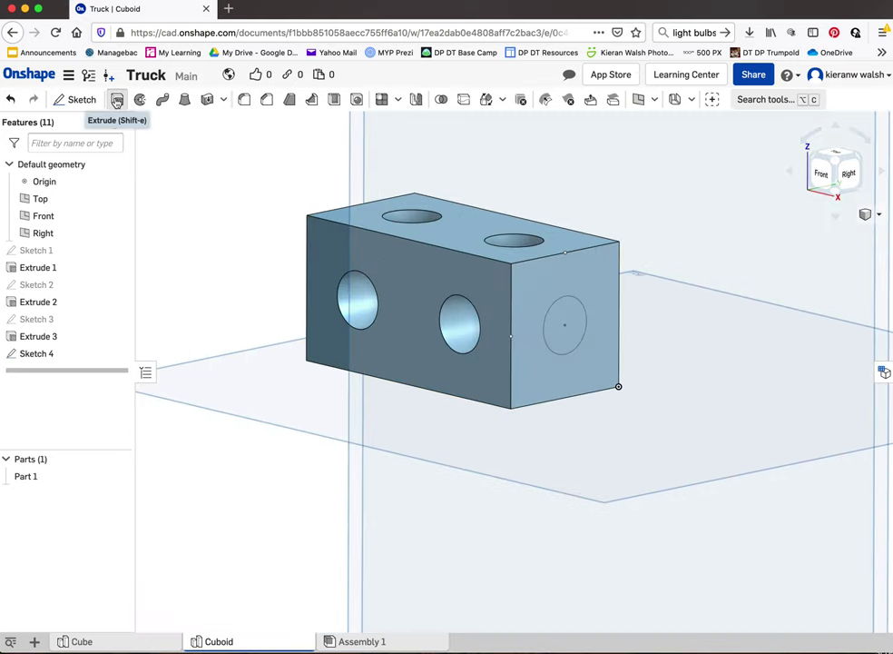
pyautogui.click(117, 99)
pyautogui.click(560, 322)
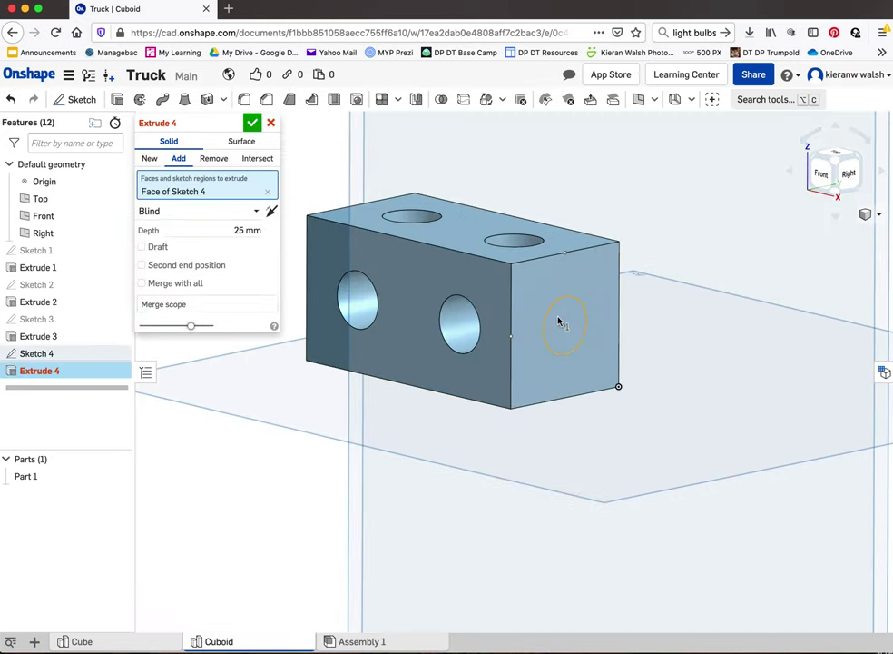
pyautogui.moveTo(676, 354); pyautogui.dragTo(288, 251)
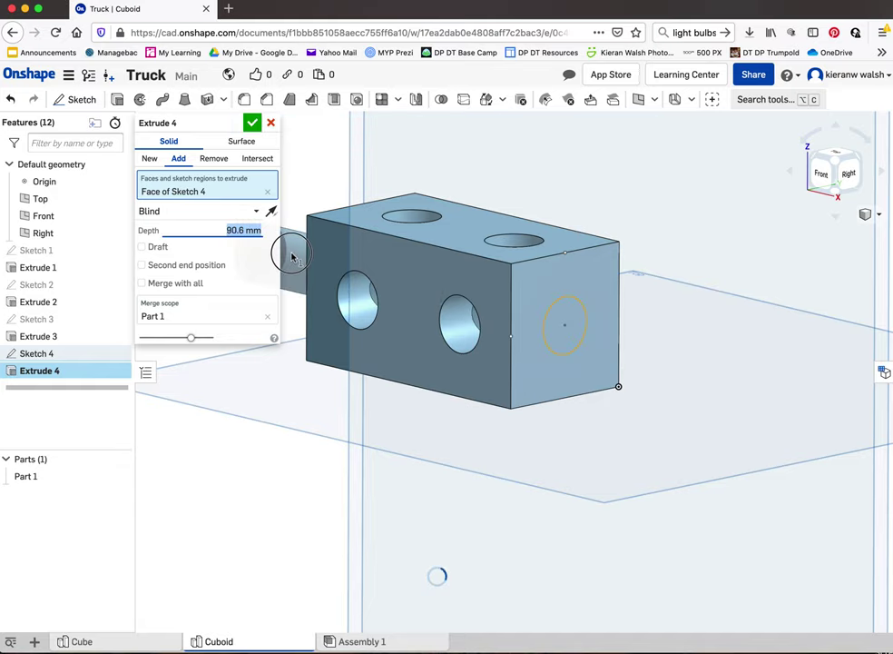
pyautogui.moveTo(487, 339); pyautogui.dragTo(551, 345, button='middle')
pyautogui.moveTo(551, 345); pyautogui.dragTo(436, 299, button='right')
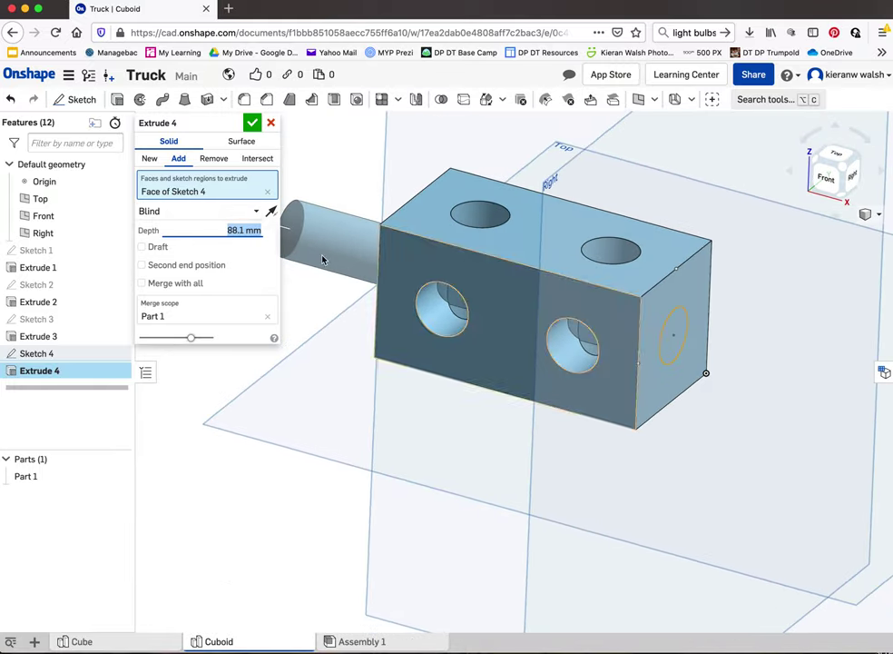
pyautogui.click(213, 159)
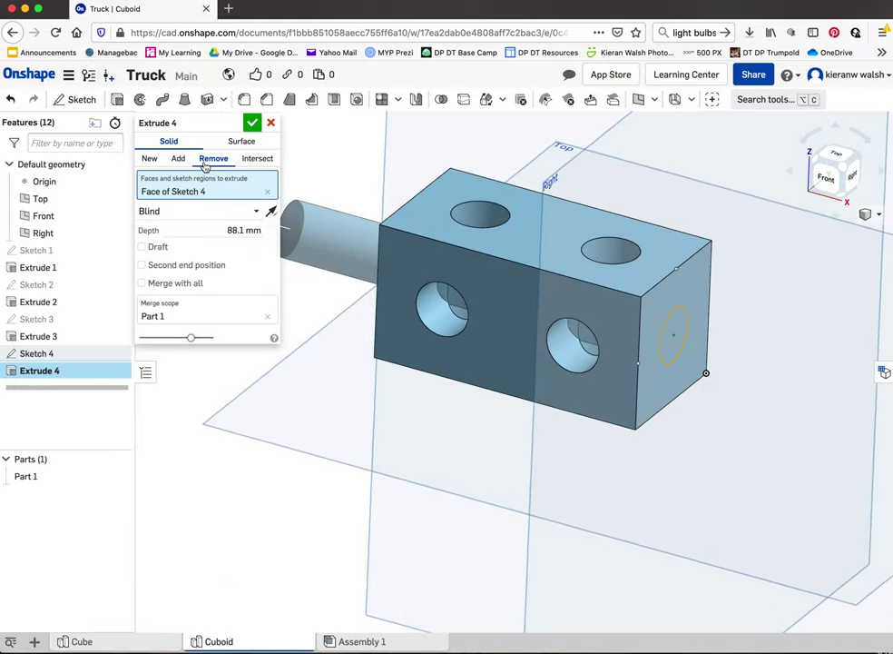
pyautogui.click(252, 124)
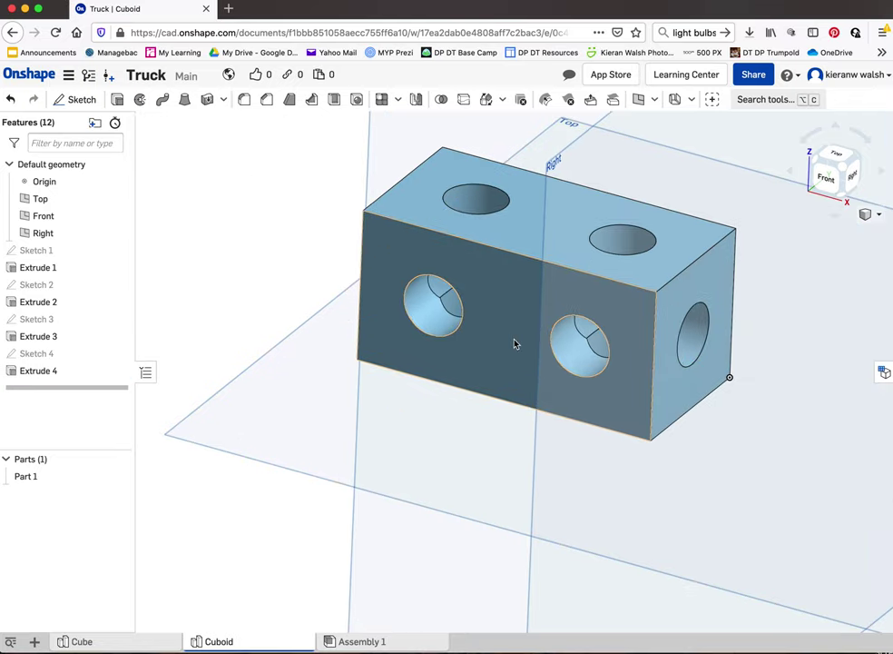
# Review the finished Cube part, and return to the Cuboid to look over its holes
pyautogui.click(125, 642)
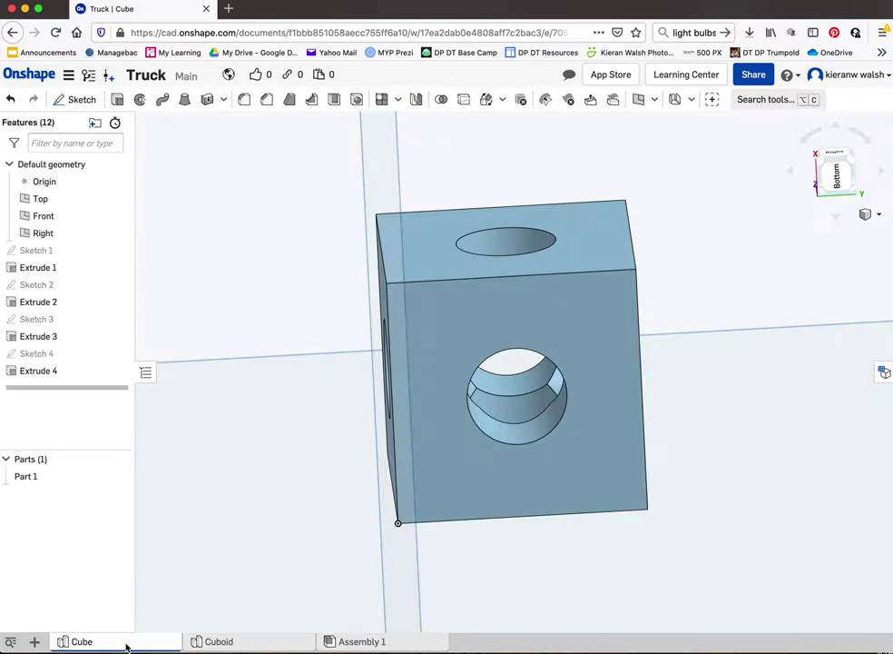
pyautogui.click(216, 641)
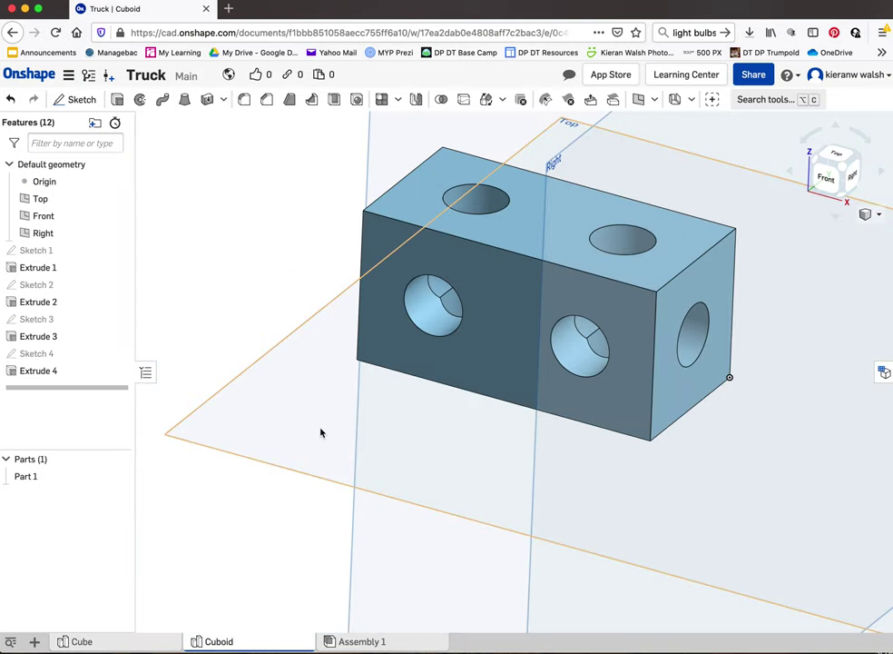
pyautogui.scroll(-1, 321, 432)
pyautogui.moveTo(321, 430); pyautogui.dragTo(309, 464, button='middle')
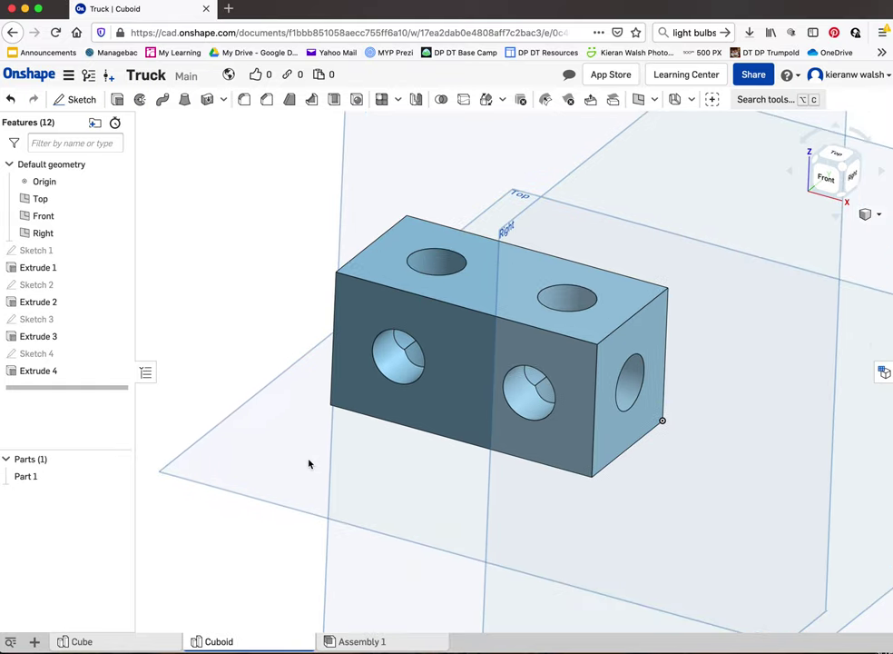